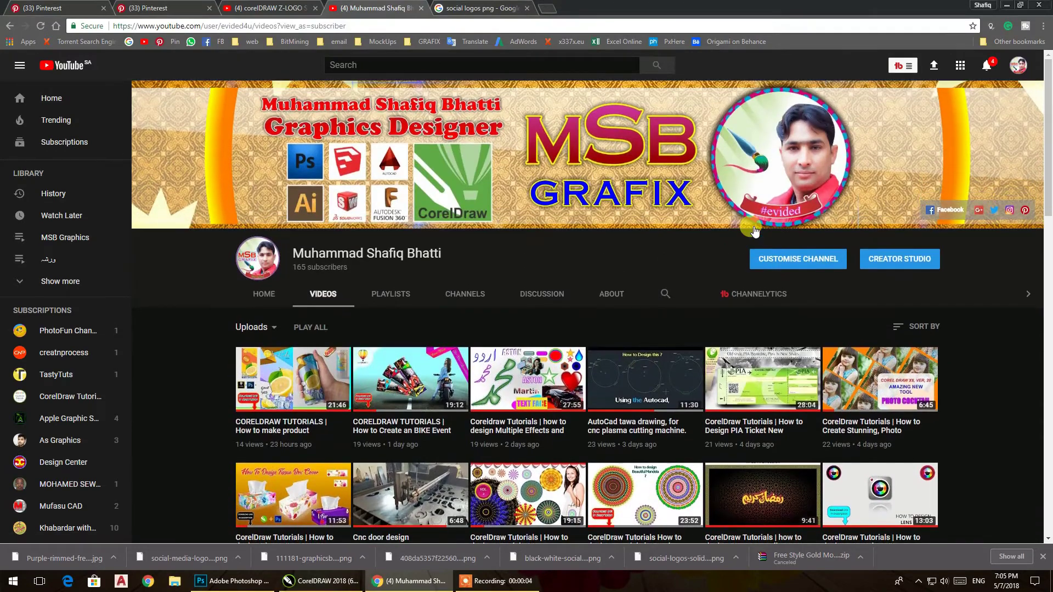
Step: Look through the uploaded videos on the YouTube channel page
scroll(486, 261, down, 4)
scroll(485, 261, down, 5)
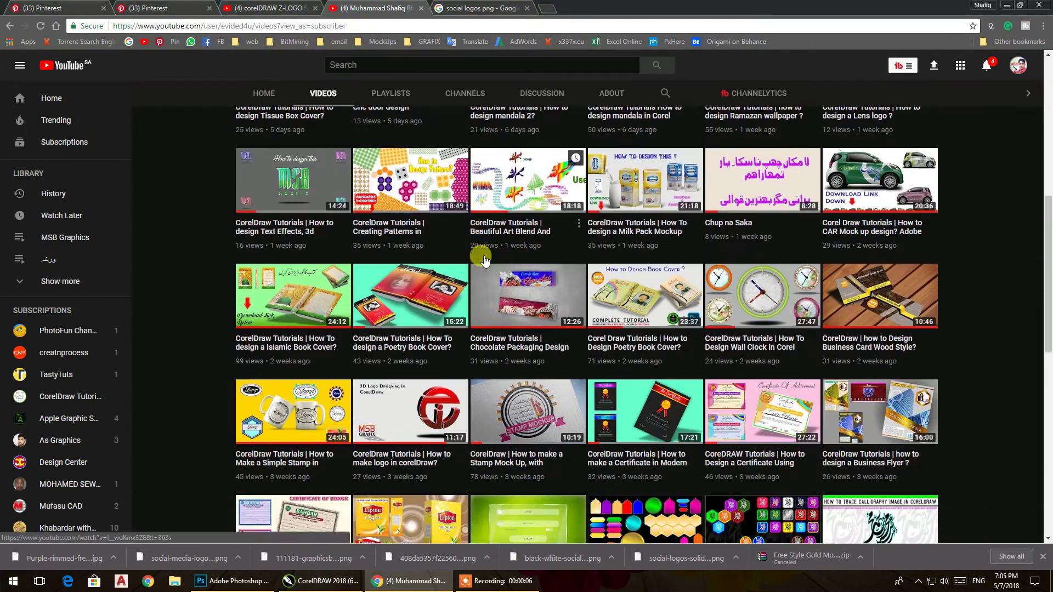
scroll(962, 245, down, 4)
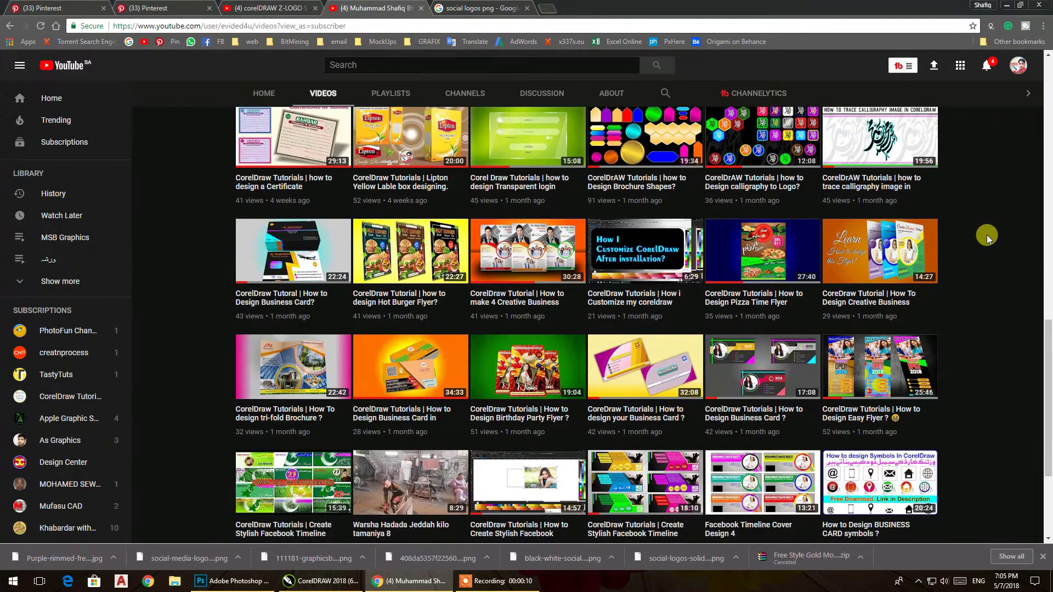
scroll(987, 235, down, 5)
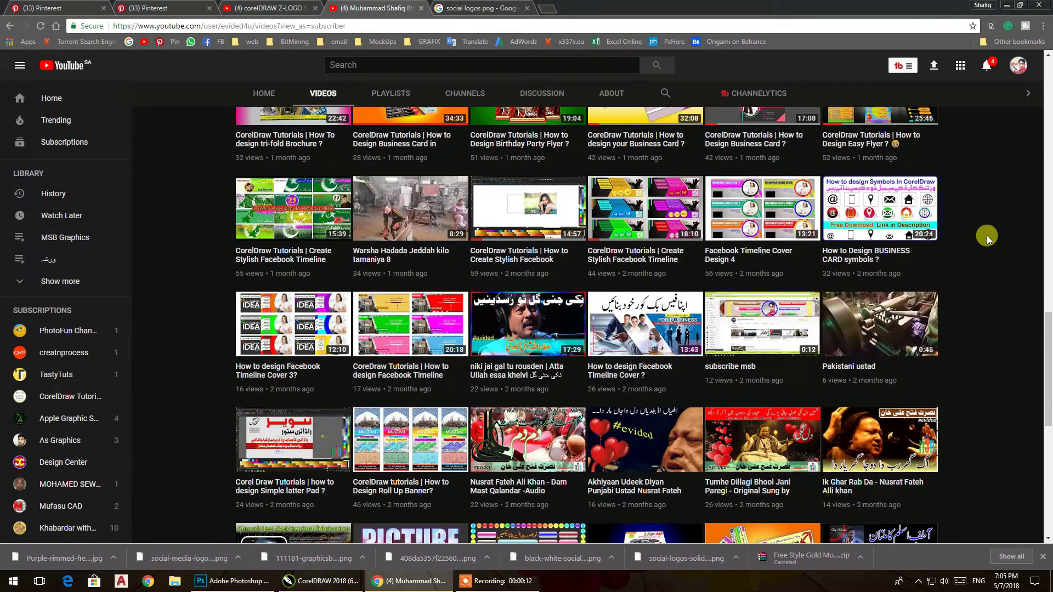
scroll(986, 235, down, 5)
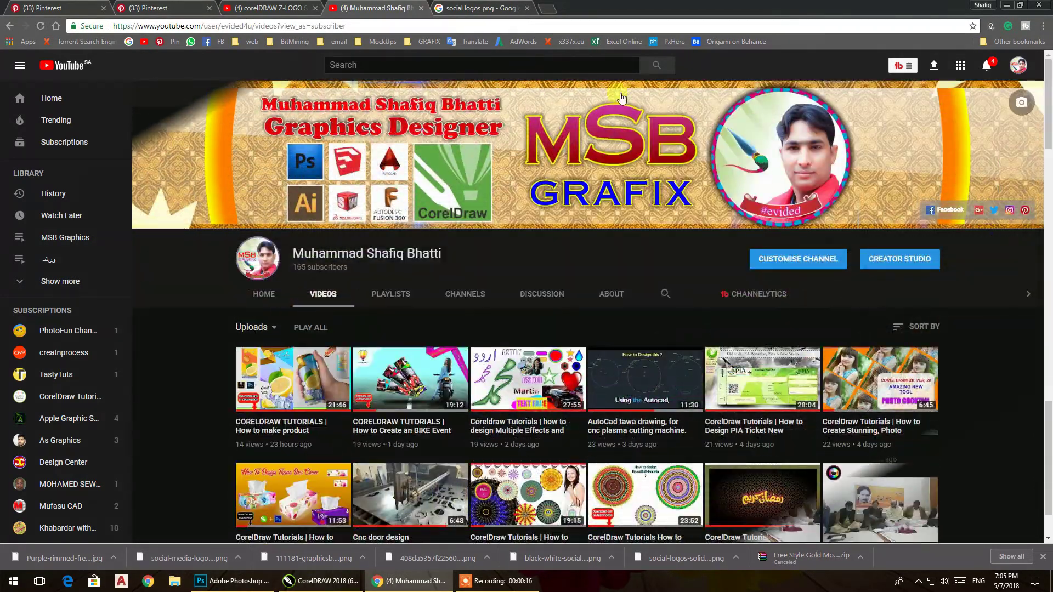
Step: Switch to CorelDRAW and delete the grey rectangle in the middle of the page
click(1008, 6)
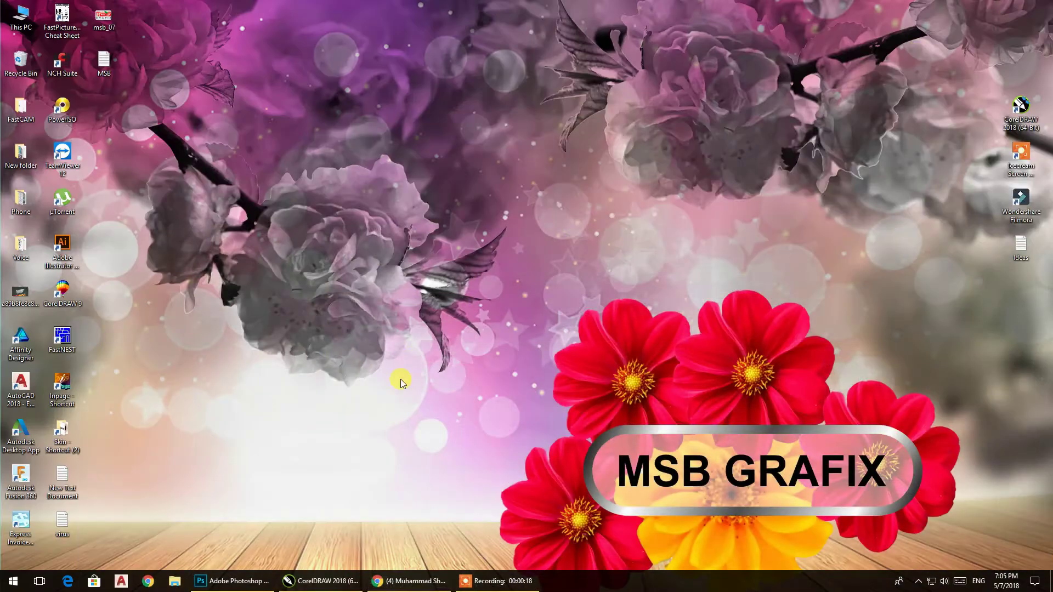
click(310, 583)
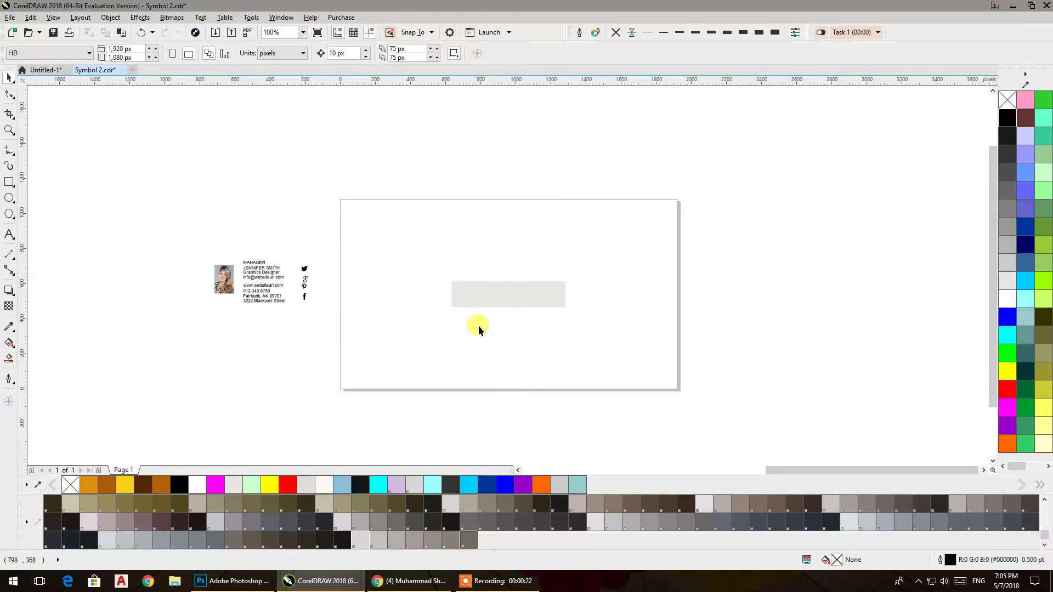
click(472, 295)
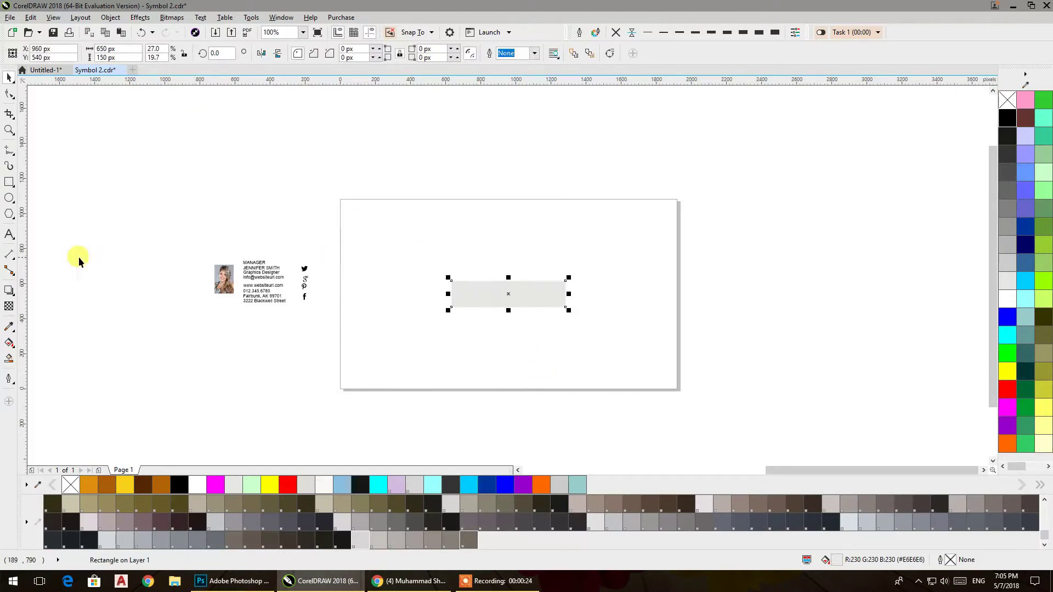
key(Delete)
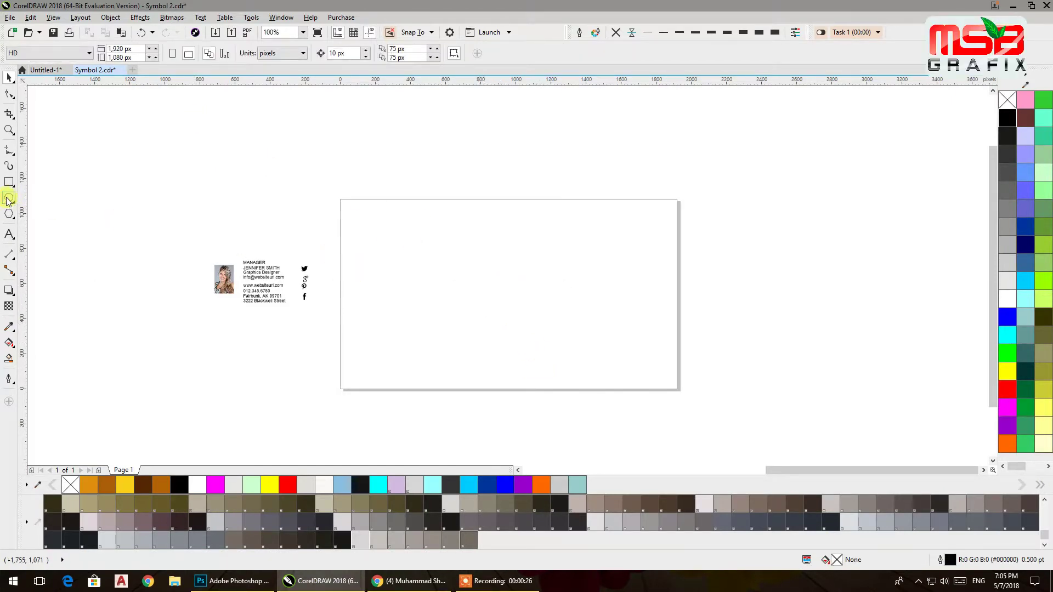
Step: Draw a rectangle about 1166 by 325 px on the page and keep the document units in pixels
click(10, 182)
drag(395, 251, 601, 309)
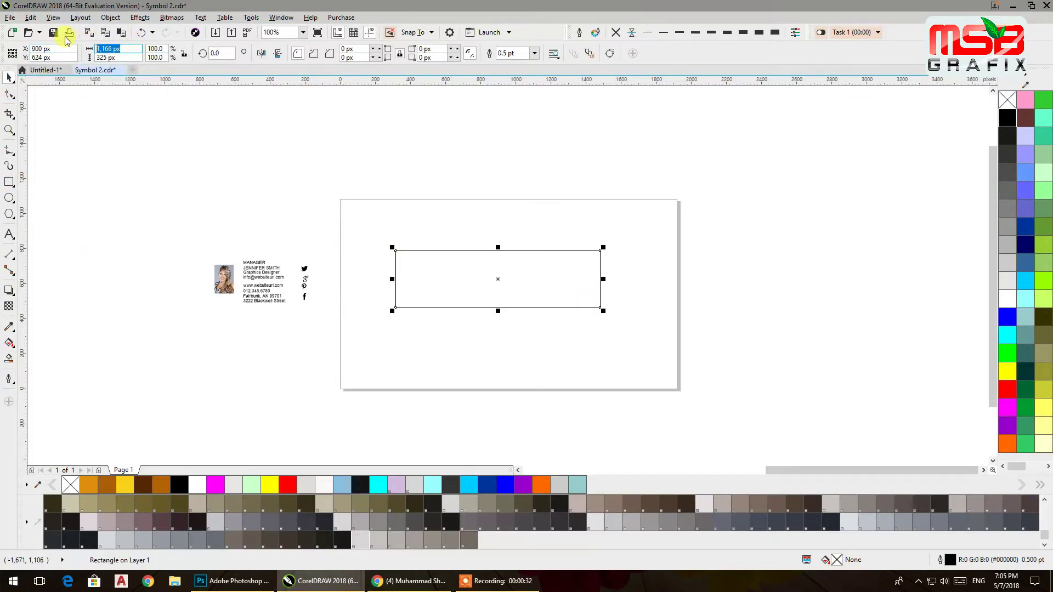
click(45, 89)
click(303, 52)
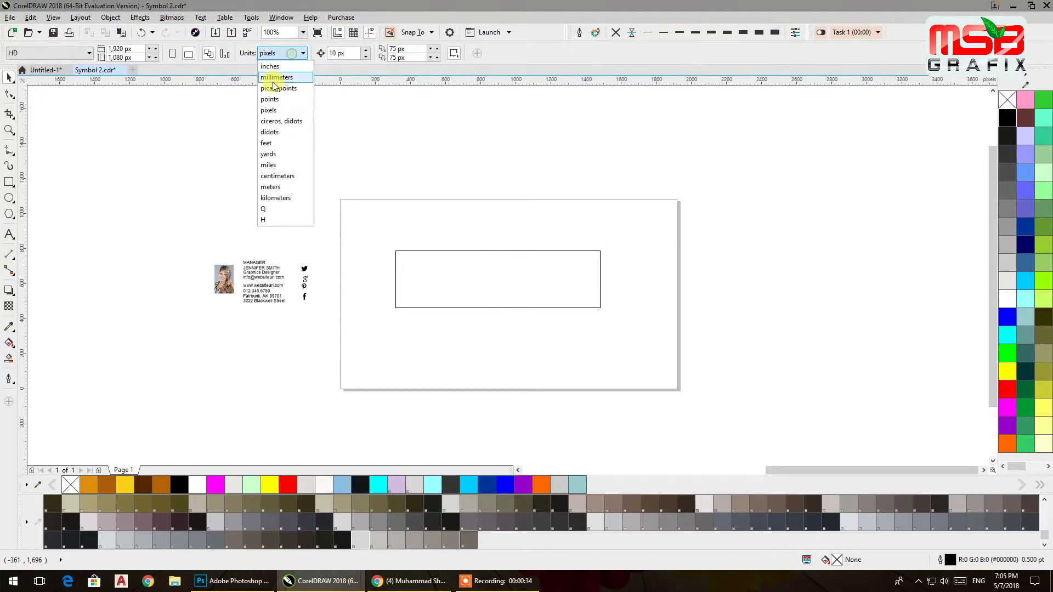
click(275, 110)
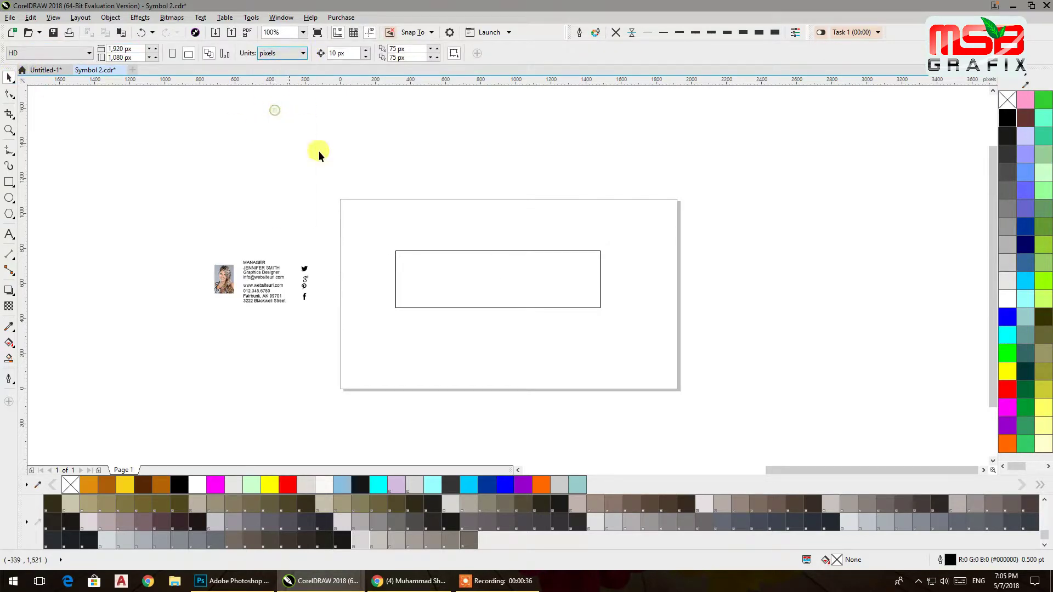
Step: Resize the rectangle to 650 by 150 px and centre it on the page
click(418, 252)
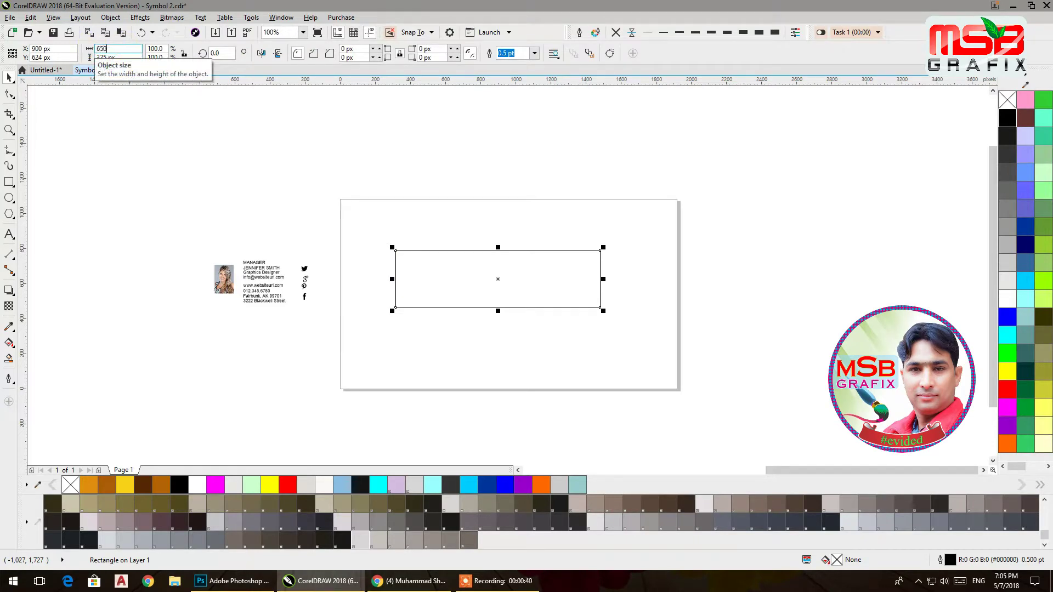
text(50)
key(Return)
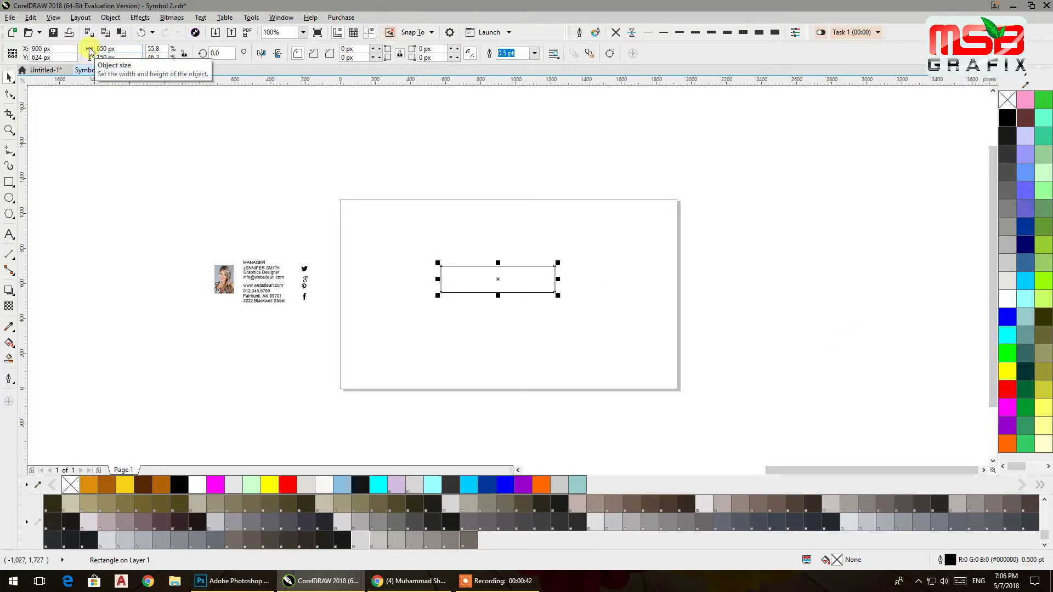
click(409, 348)
Step: Draw a second rectangle about 650 by 59 px along the lower edge of the banner, matching its full width
scroll(512, 301, up, 2)
scroll(410, 248, down, 1)
scroll(410, 248, up, 1)
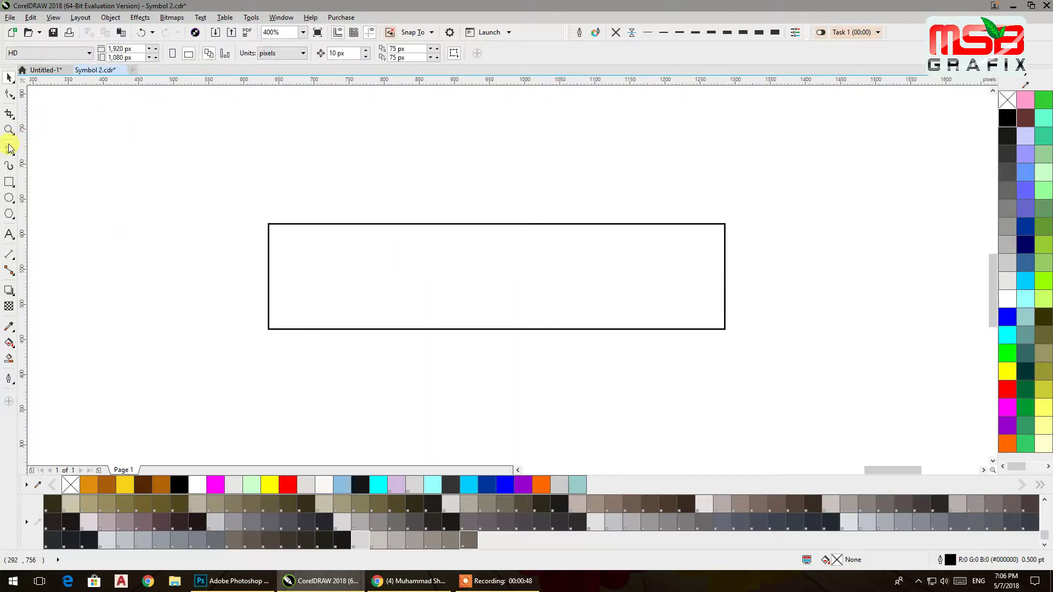
click(9, 182)
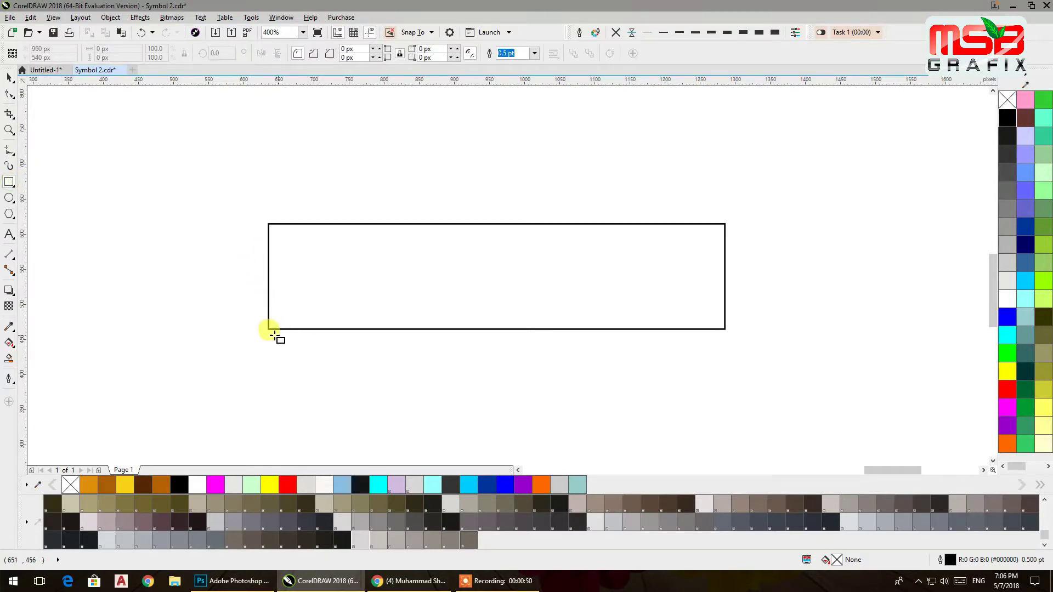
mouse_move(268, 330)
mouse_down()
mouse_move(665, 301)
mouse_move(722, 287)
mouse_up()
click(11, 81)
Step: Convert the lower strip to curves and slope its top edge by lowering the left corner and raising the right corner slightly
click(352, 302)
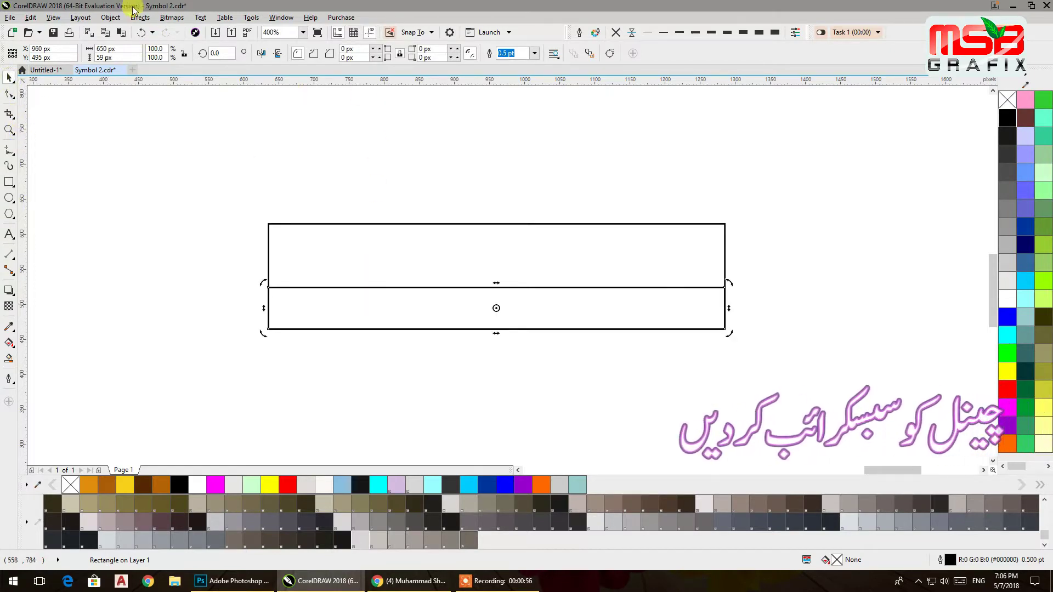
click(111, 17)
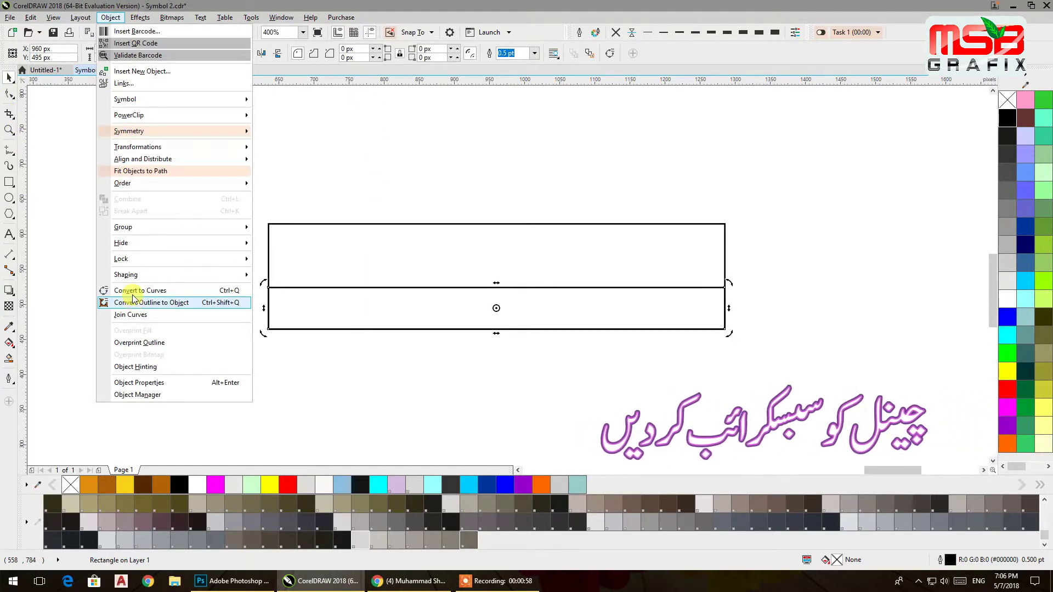
click(133, 290)
click(9, 94)
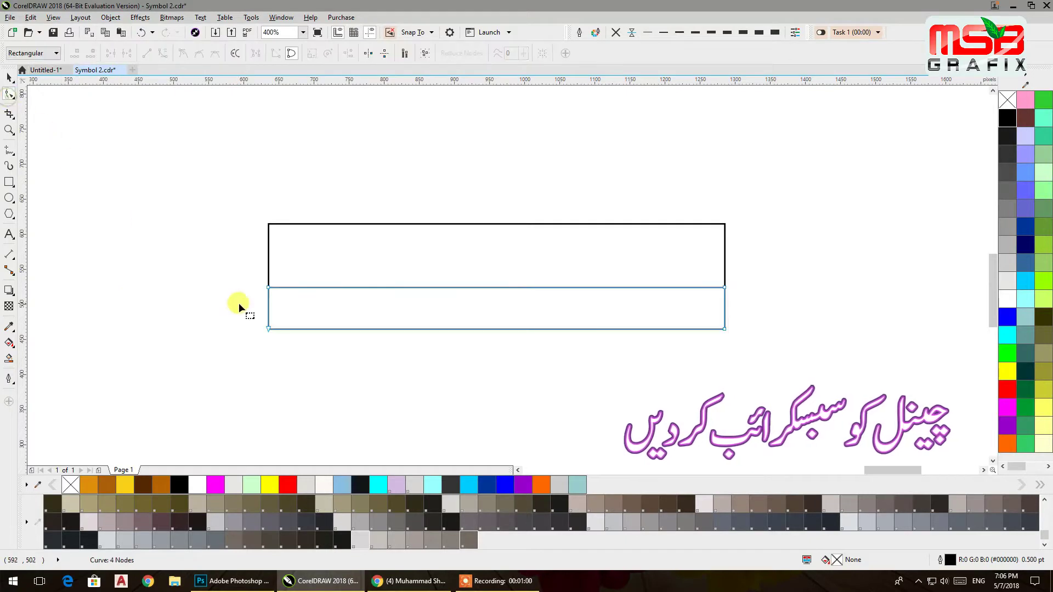
drag(269, 287, 269, 299)
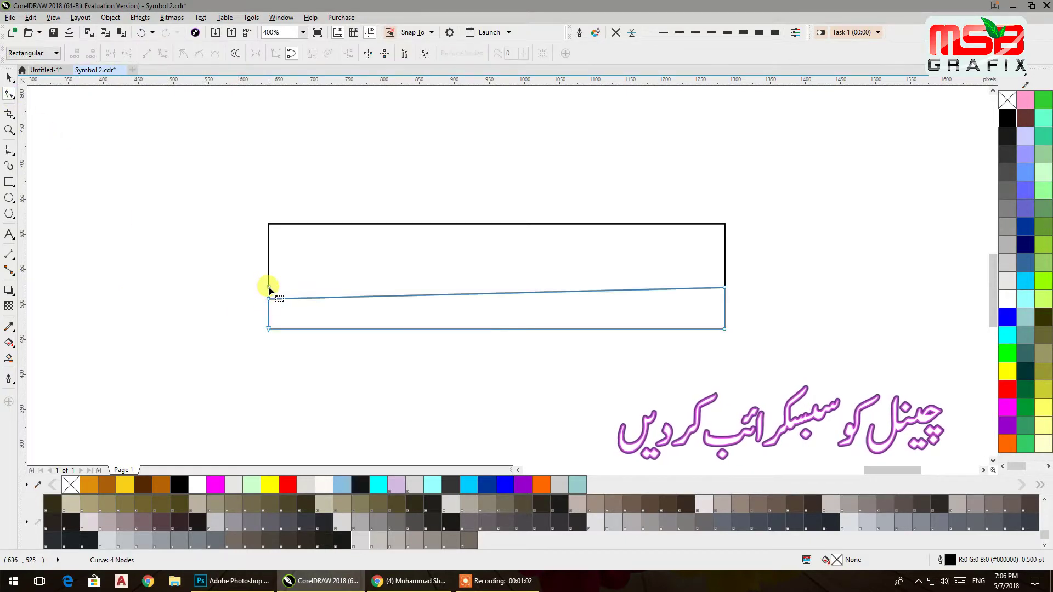
drag(725, 287, 725, 280)
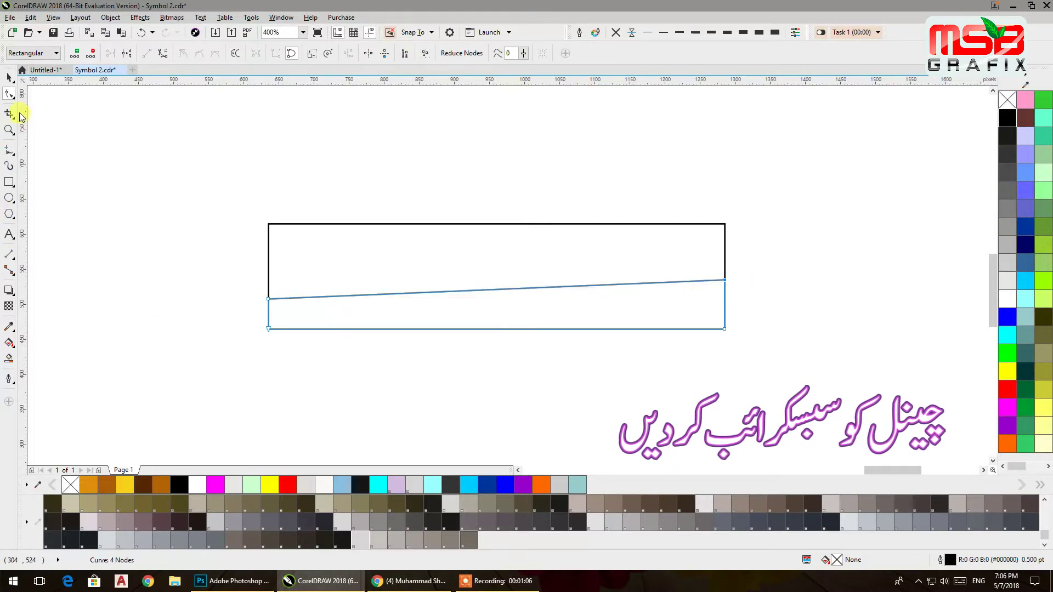
click(9, 80)
click(109, 165)
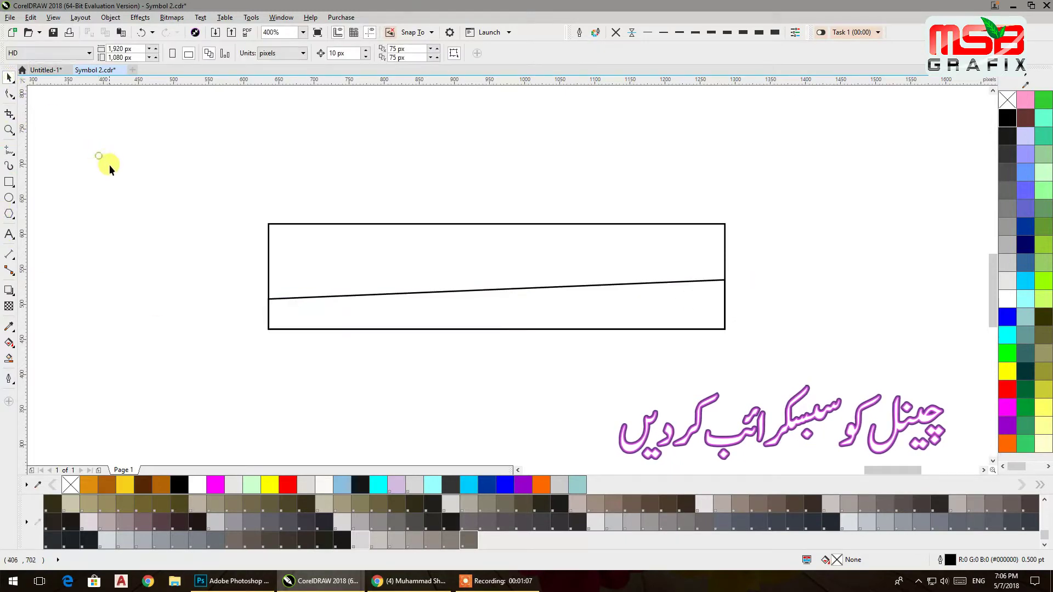
Step: Draw a square about 111 px wide inside the banner's left end and centre it vertically on the banner
click(8, 183)
drag(284, 240, 362, 319)
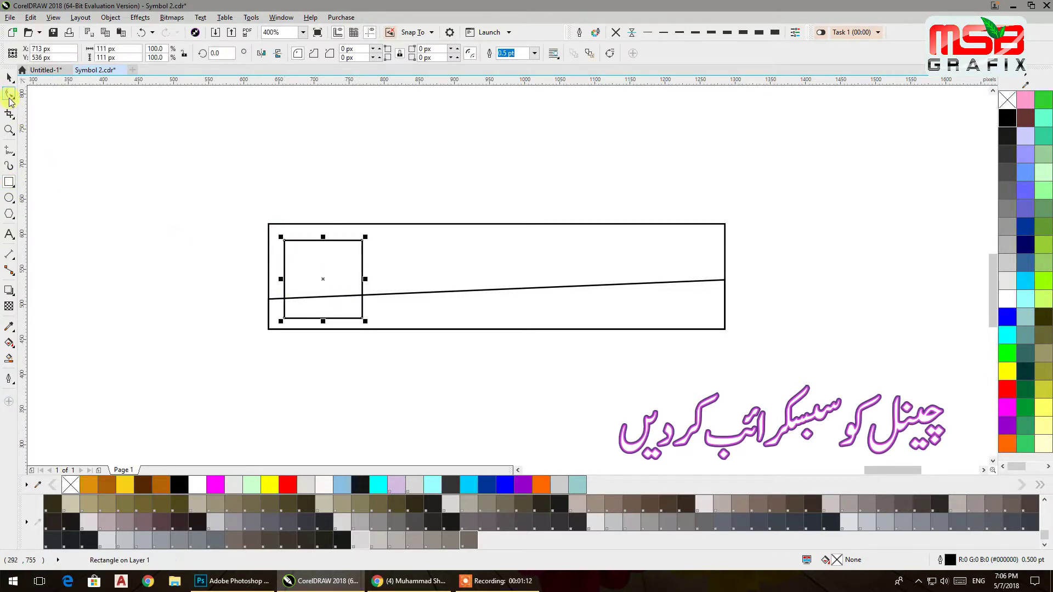
click(9, 80)
shift+click(390, 258)
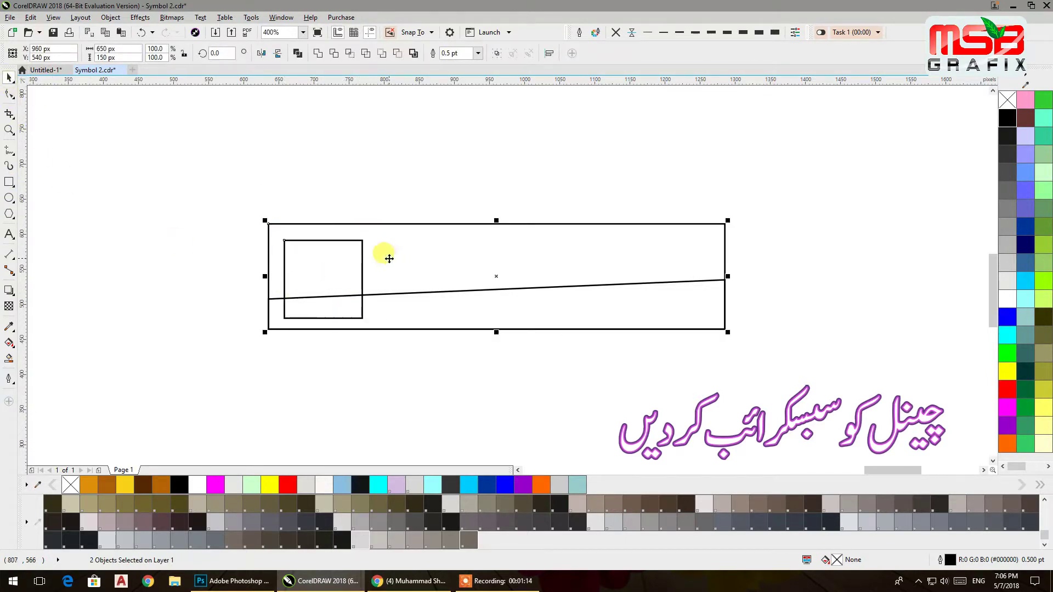
click(376, 155)
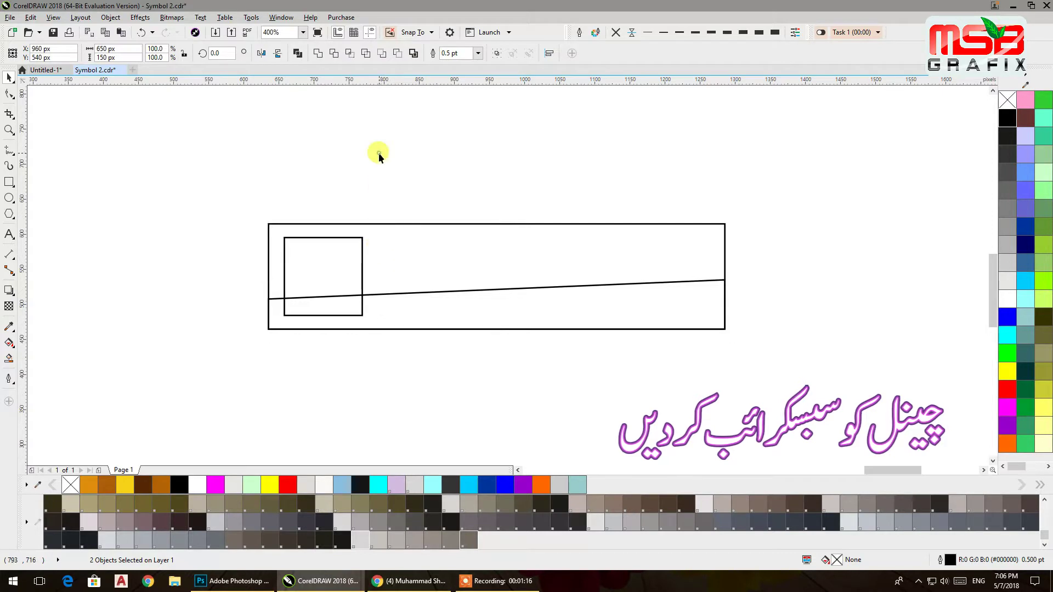
Step: Fill the banner rectangle with light grey PANTONE 156-1-1 C and the sloped lower strip with cyan
click(334, 242)
click(526, 314)
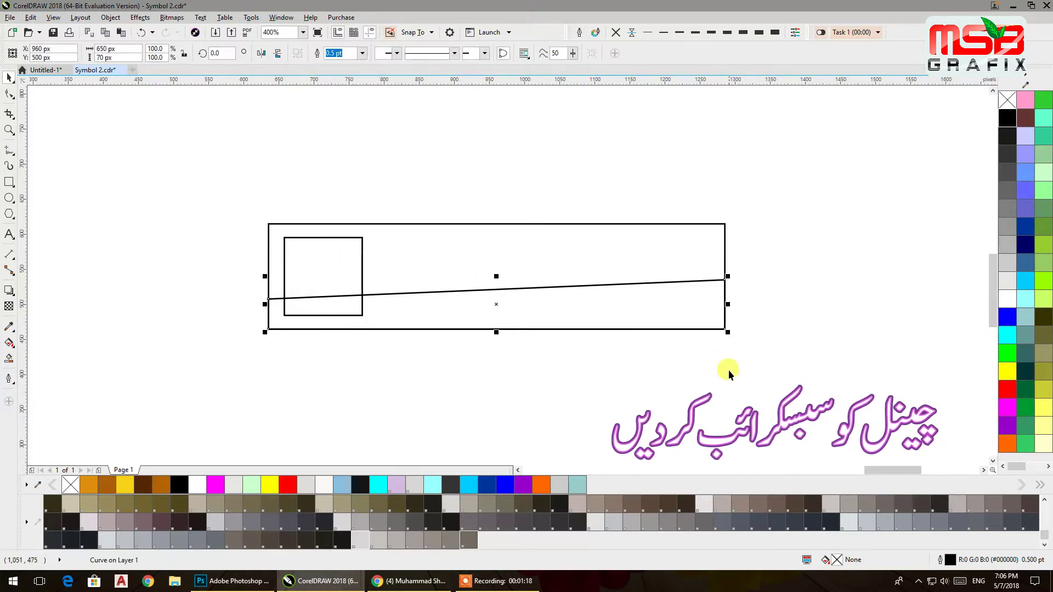
click(715, 384)
click(634, 255)
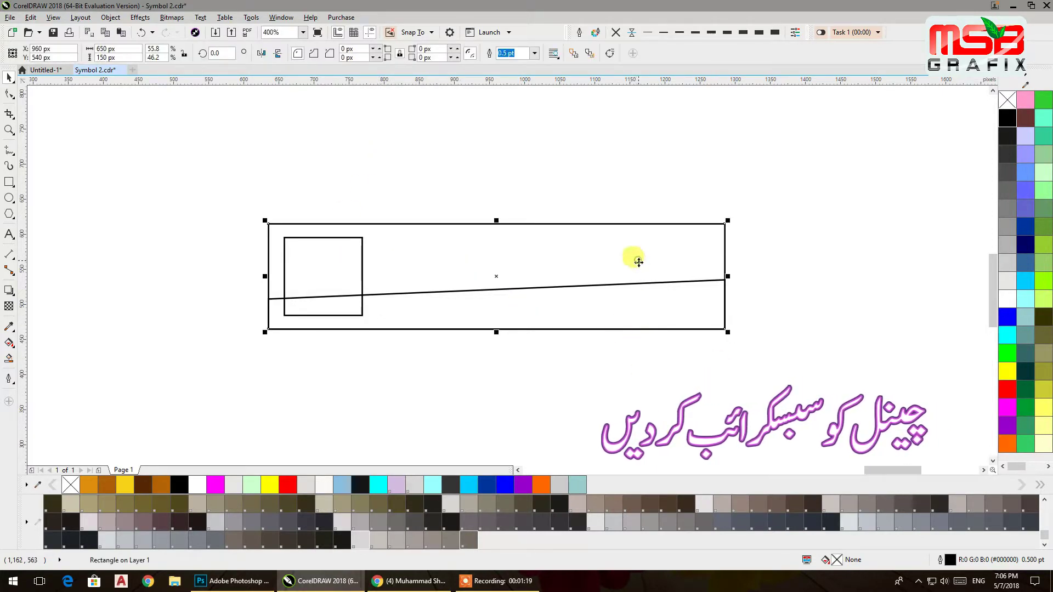
click(705, 505)
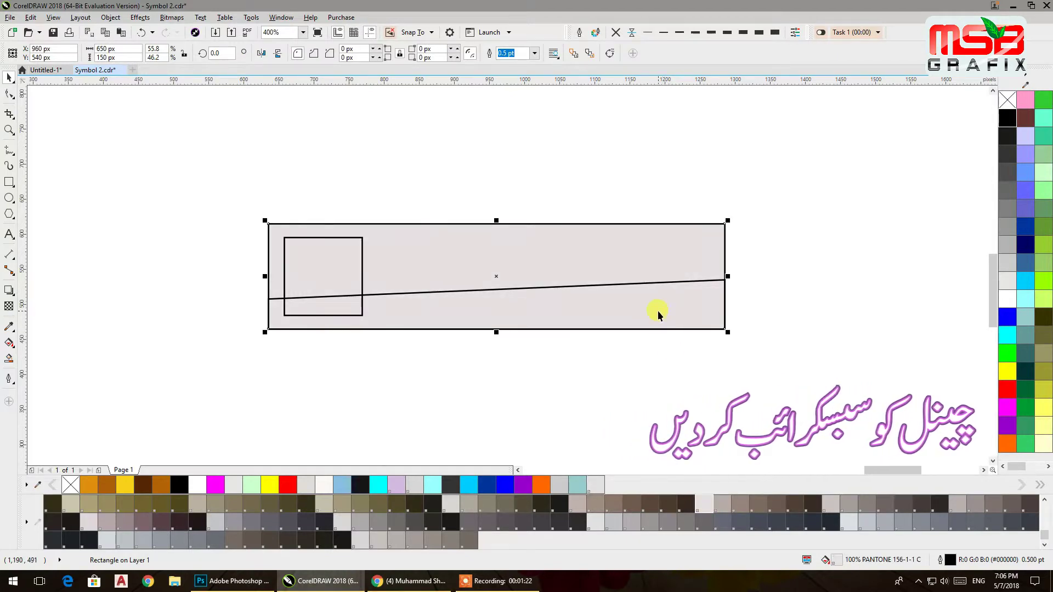
click(658, 311)
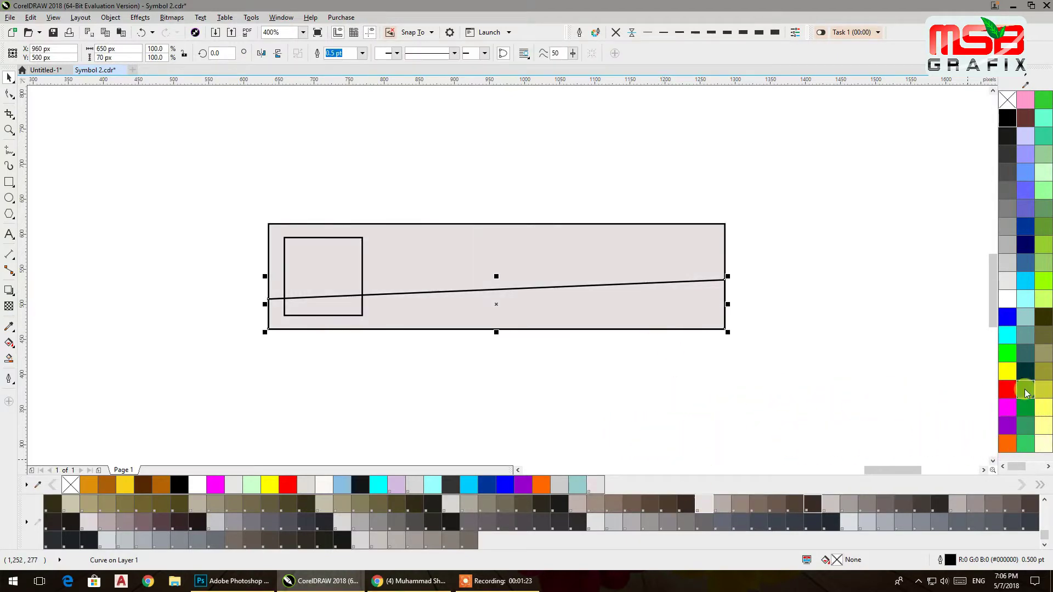
click(1008, 335)
Step: Fill the square with light grey PANTONE 154-1-1 C
drag(795, 388, 220, 192)
drag(159, 163, 378, 329)
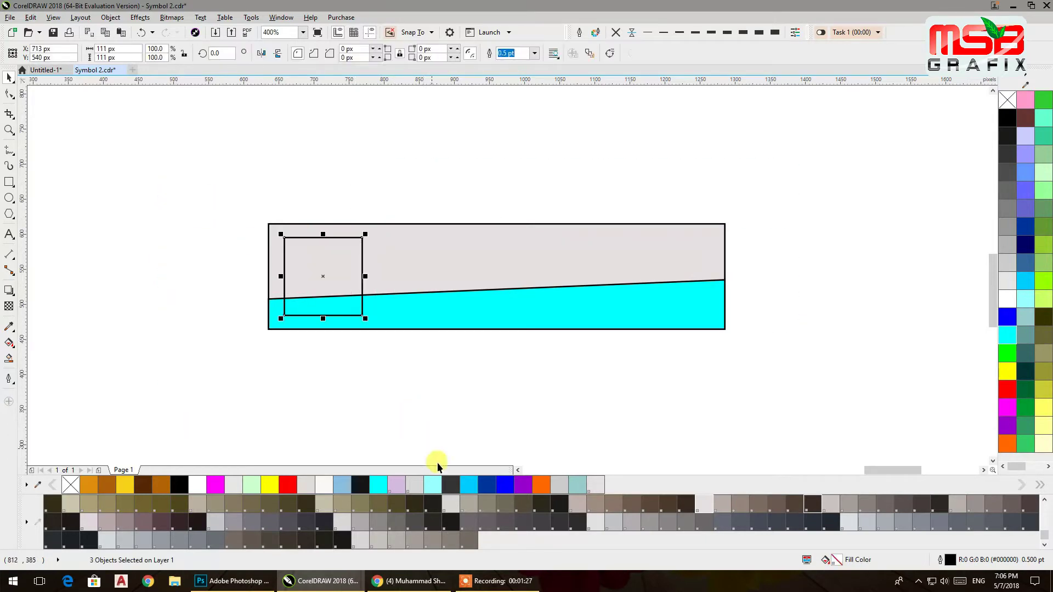
click(450, 504)
Step: Remove the outlines from all three banner shapes
drag(784, 422, 371, 190)
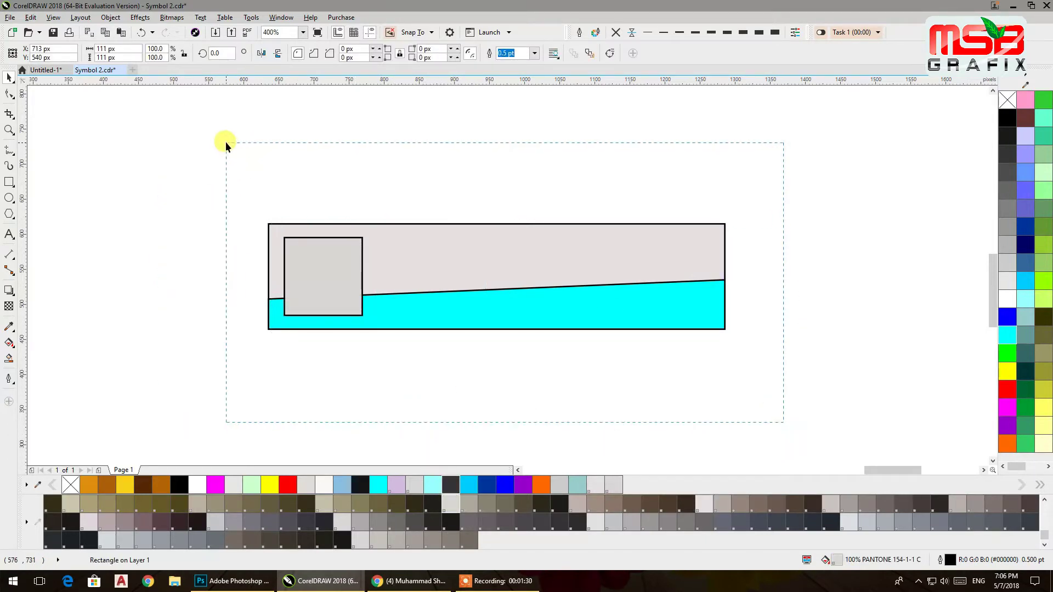
drag(226, 142, 226, 143)
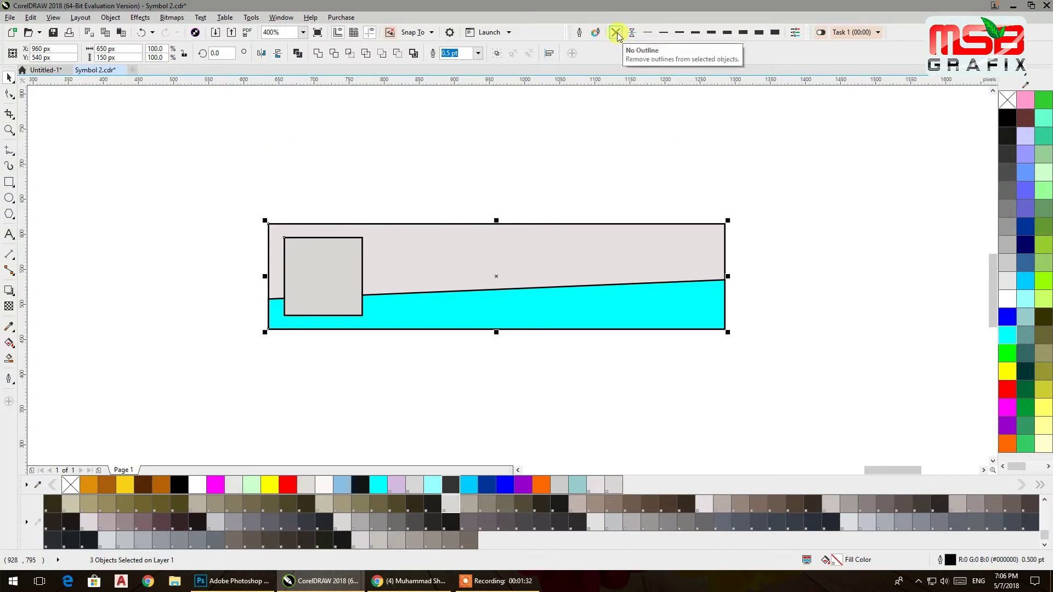
click(617, 34)
Step: Fill the square at the banner's left end with light lavender
drag(165, 177, 378, 348)
click(396, 484)
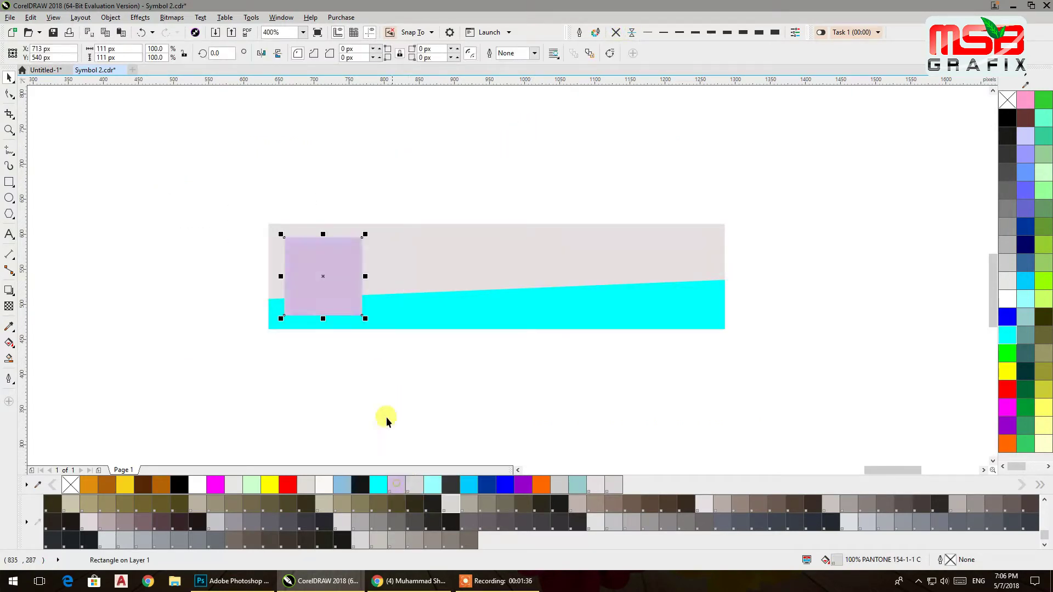
click(386, 417)
Step: Place the portrait photo beside the banner and PowerClip it inside the lavender square
scroll(480, 321, down, 2)
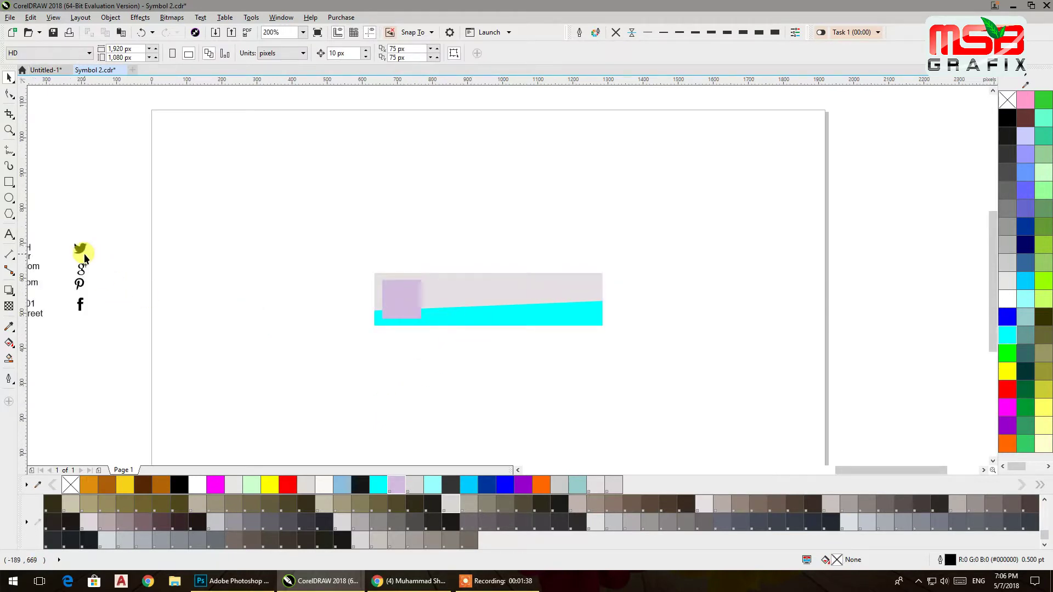
scroll(85, 258, left, 3)
drag(137, 258, 570, 280)
scroll(571, 280, up, 4)
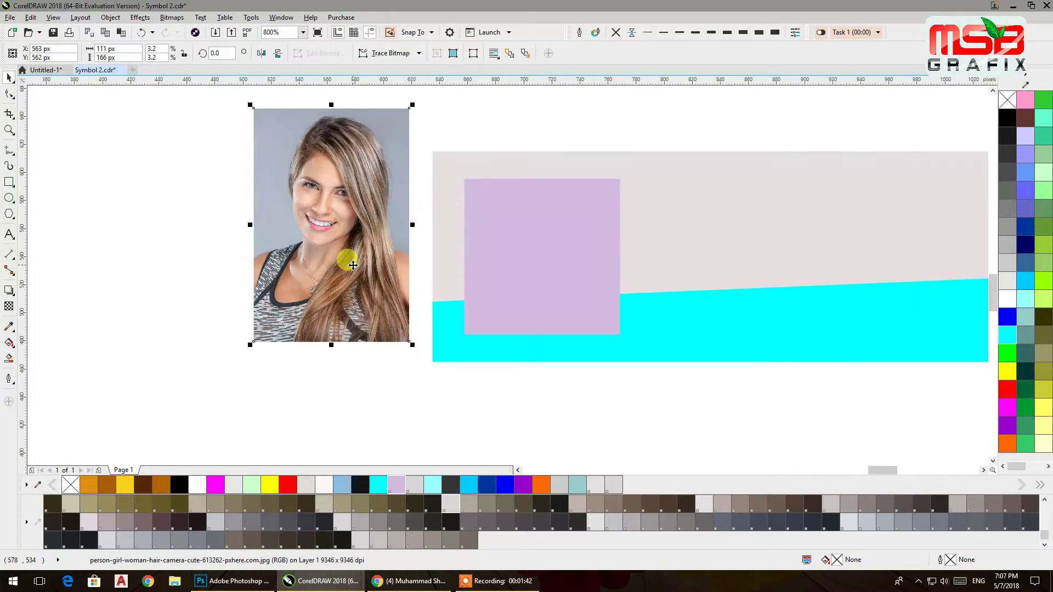
right_click(333, 255)
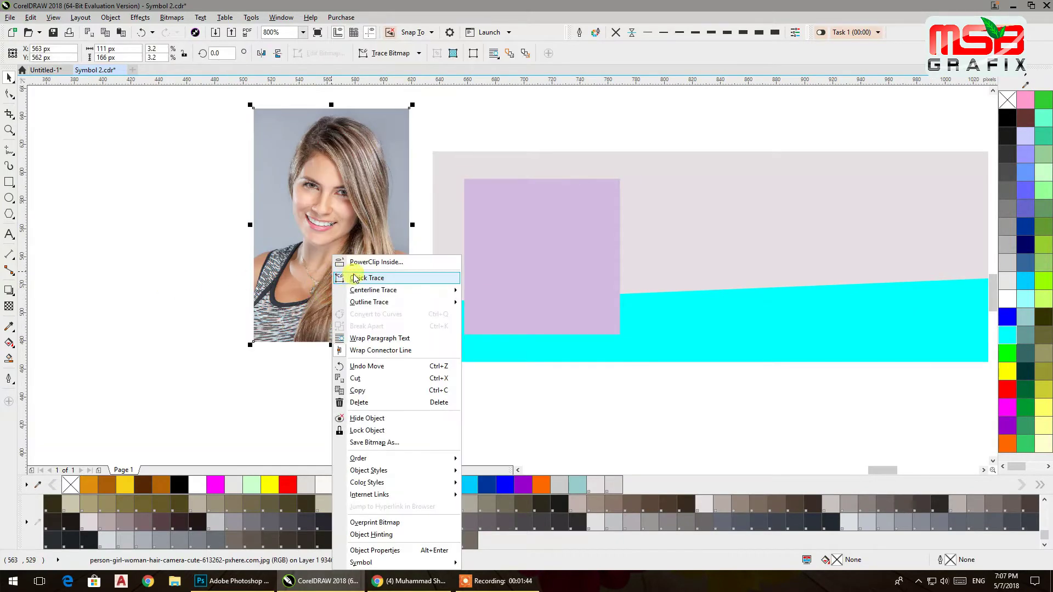
click(359, 262)
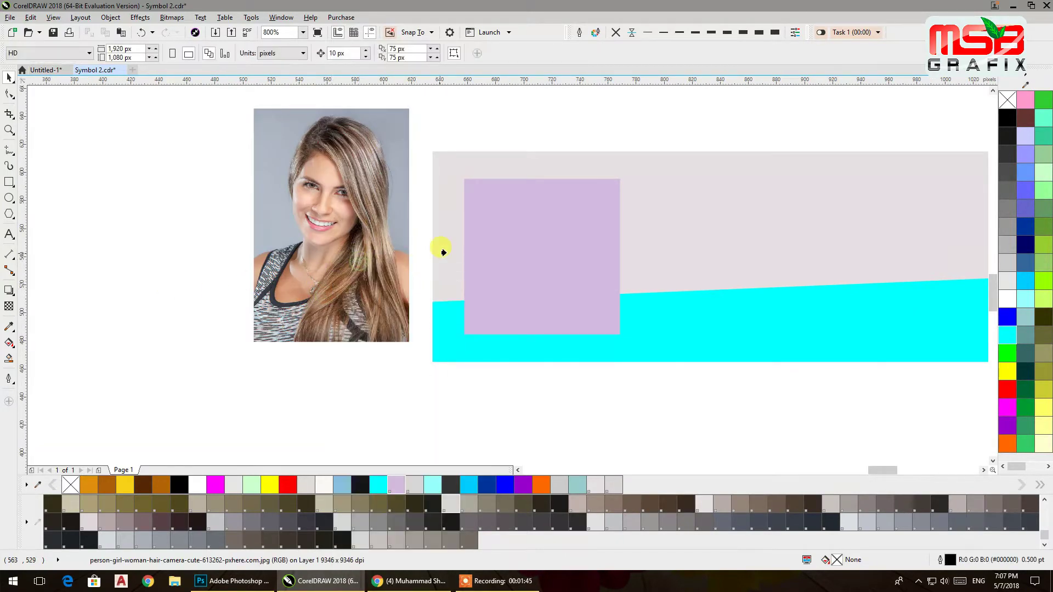
click(494, 248)
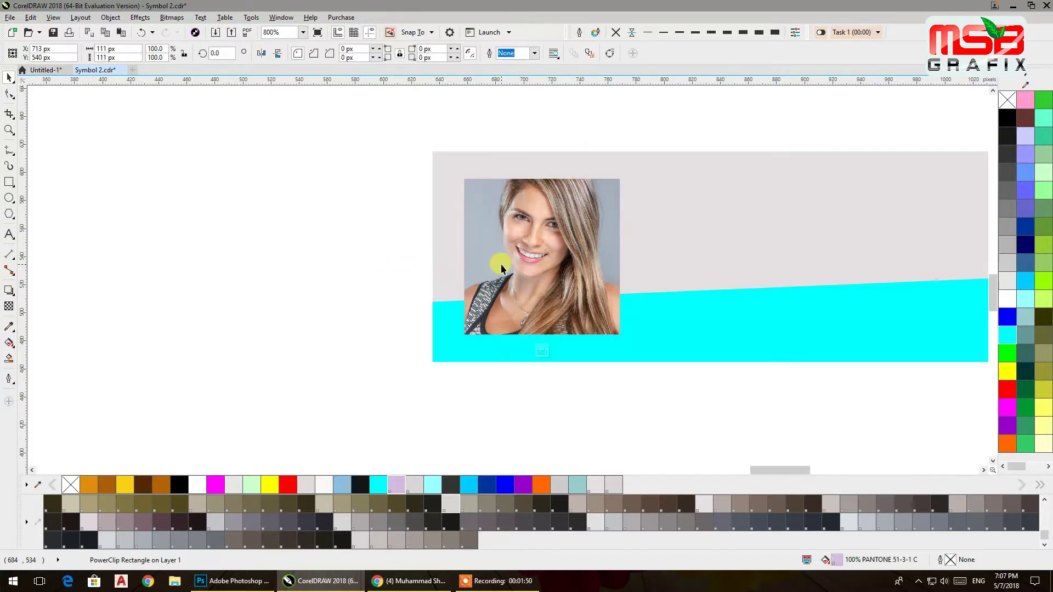
Step: Reposition the portrait slightly inside its PowerClip frame and finish editing the frame's contents
double_click(517, 266)
drag(522, 276, 521, 279)
click(347, 250)
ctrl+click(346, 251)
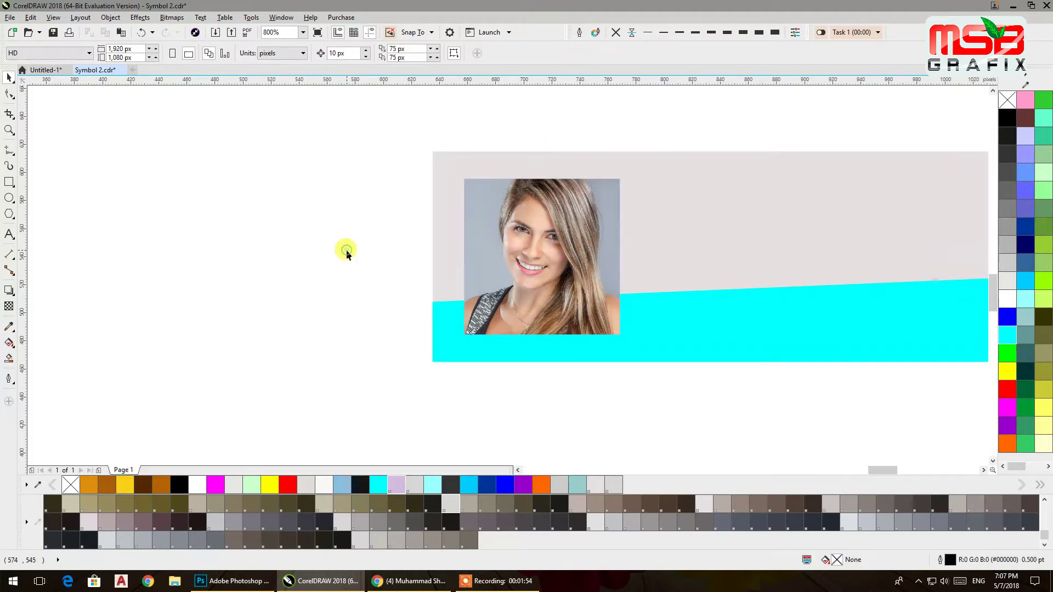
Step: Round all four corners of the portrait frame to 13 px
click(9, 96)
drag(466, 180, 482, 181)
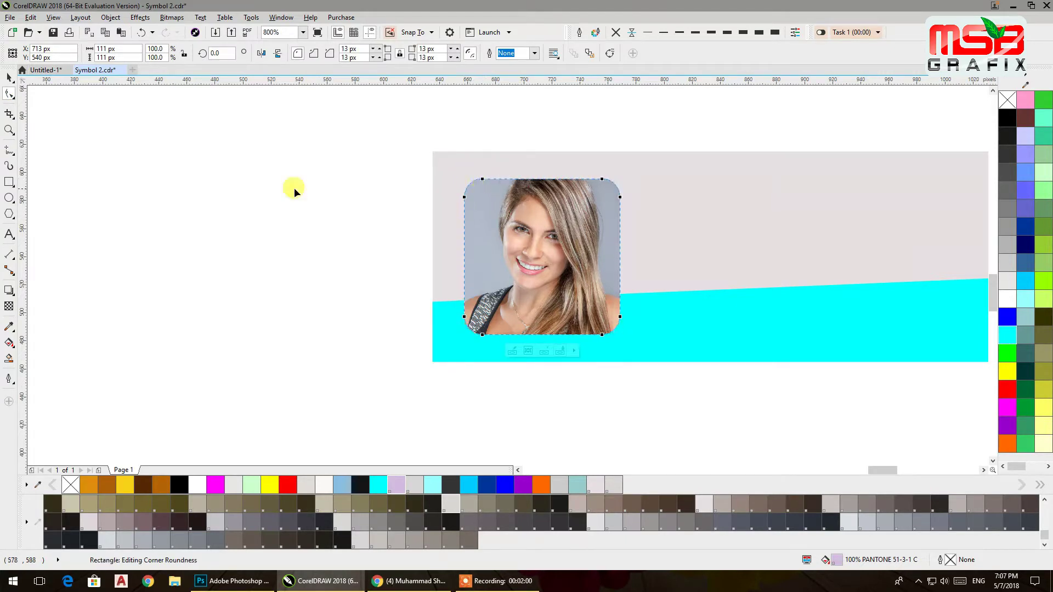
click(9, 79)
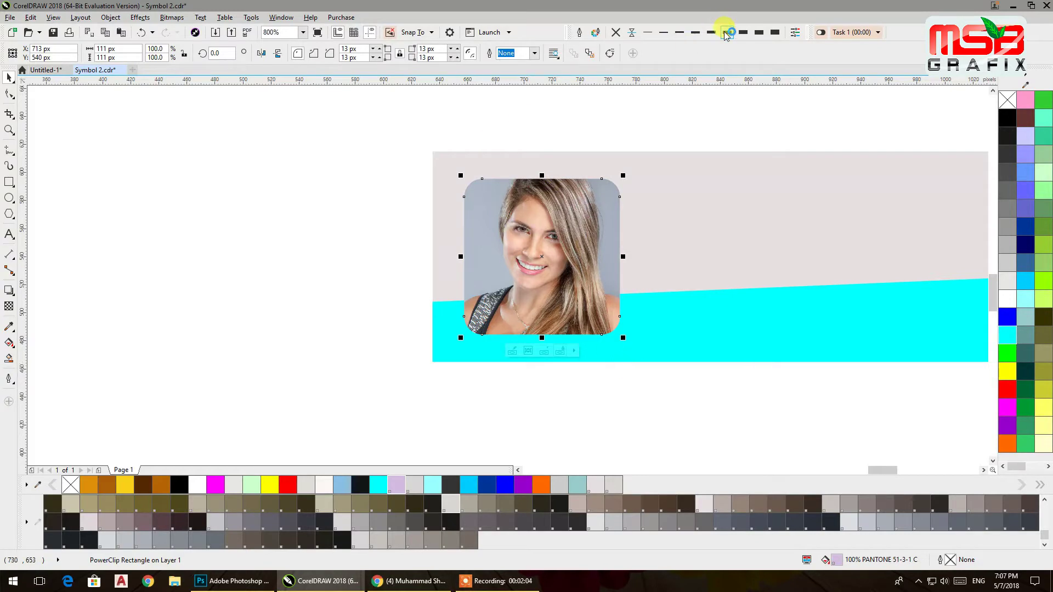
Step: Give the portrait frame a 1.5 pt outline in pale cyan
click(727, 33)
click(695, 34)
click(693, 36)
right_click(1007, 334)
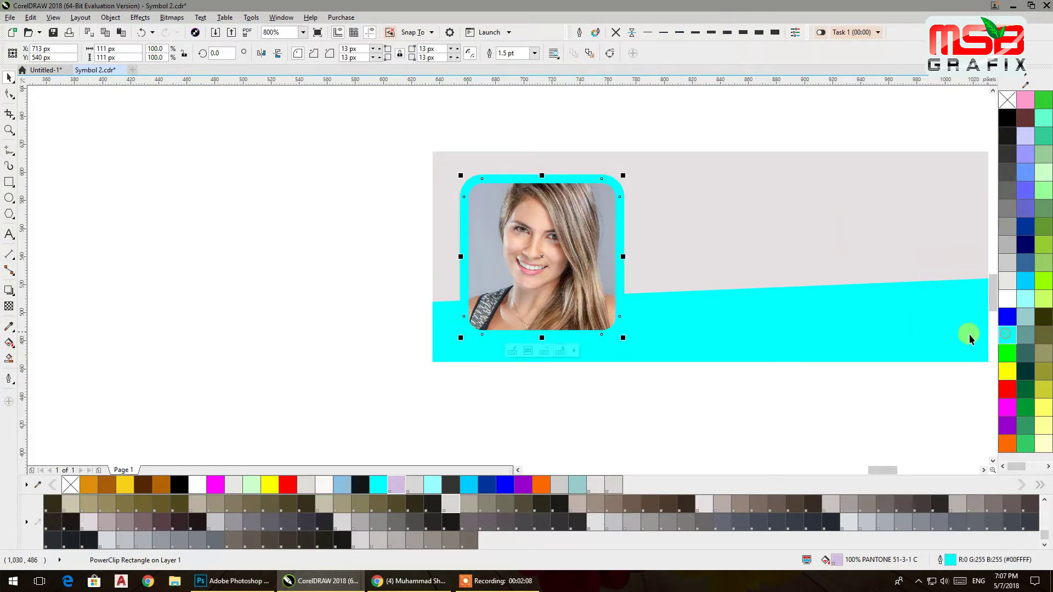
right_click(1026, 300)
click(707, 395)
Step: Move all the contact text lines and social icons from outside the page to just below the banner
drag(587, 315, 458, 300)
scroll(424, 289, down, 1)
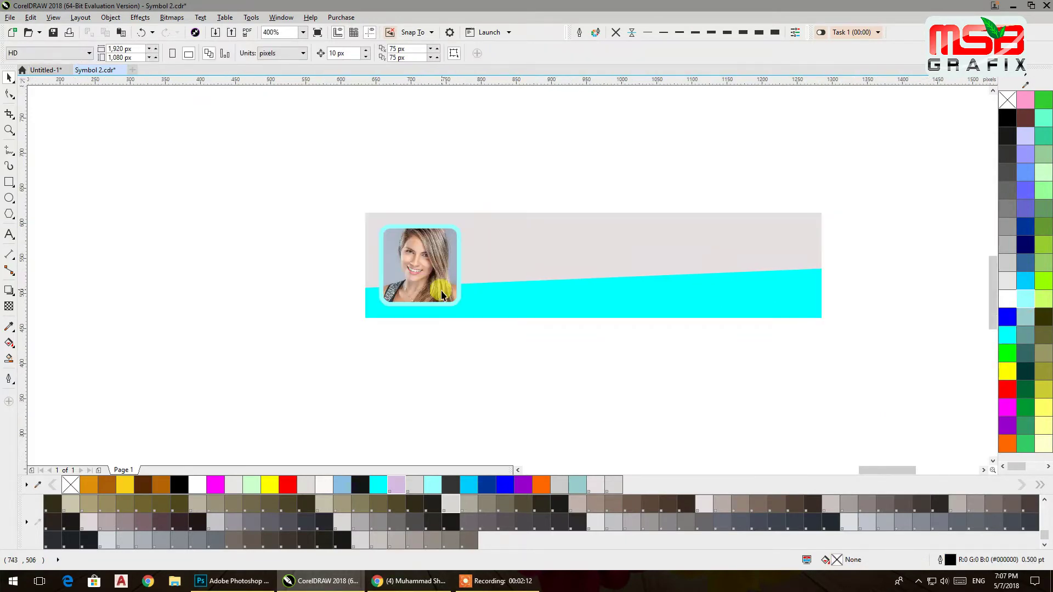
scroll(221, 284, down, 1)
drag(220, 284, 384, 287)
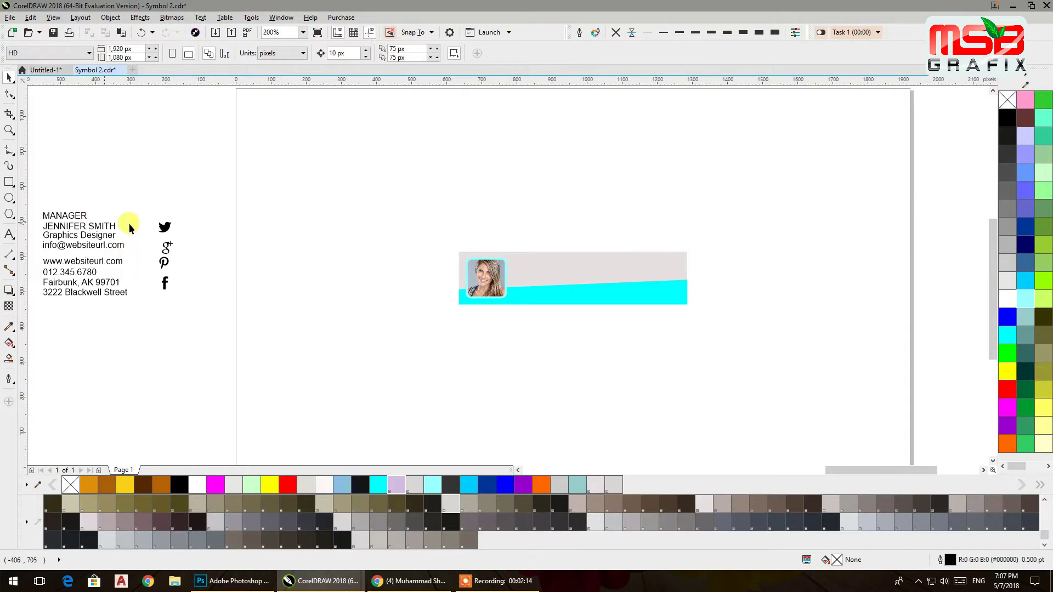
drag(97, 299, 23, 331)
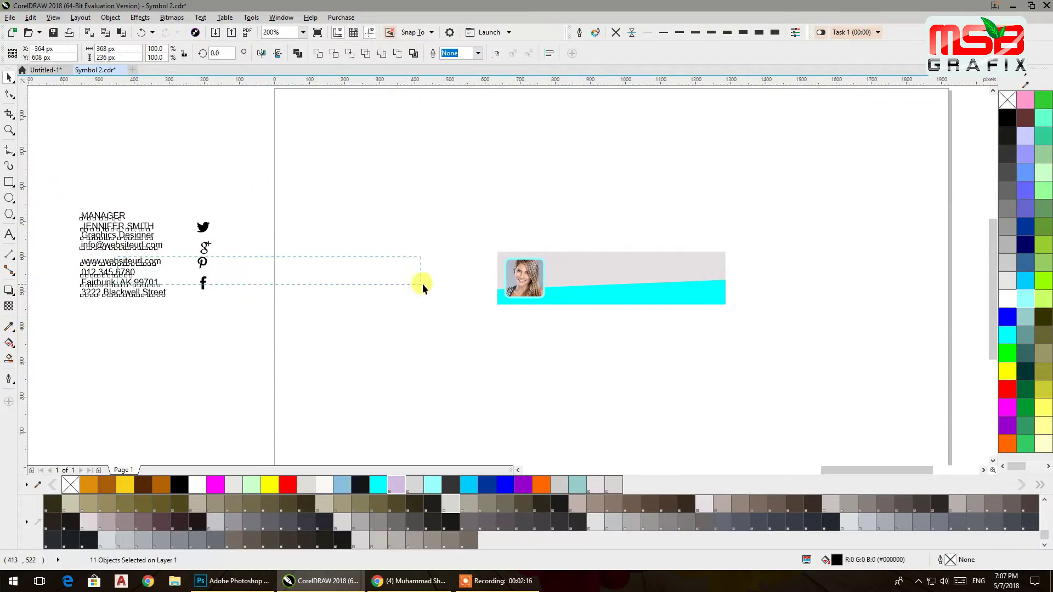
drag(423, 284, 422, 284)
drag(304, 312, 304, 311)
drag(141, 262, 447, 307)
scroll(496, 371, up, 2)
scroll(495, 371, up, 1)
scroll(495, 370, down, 1)
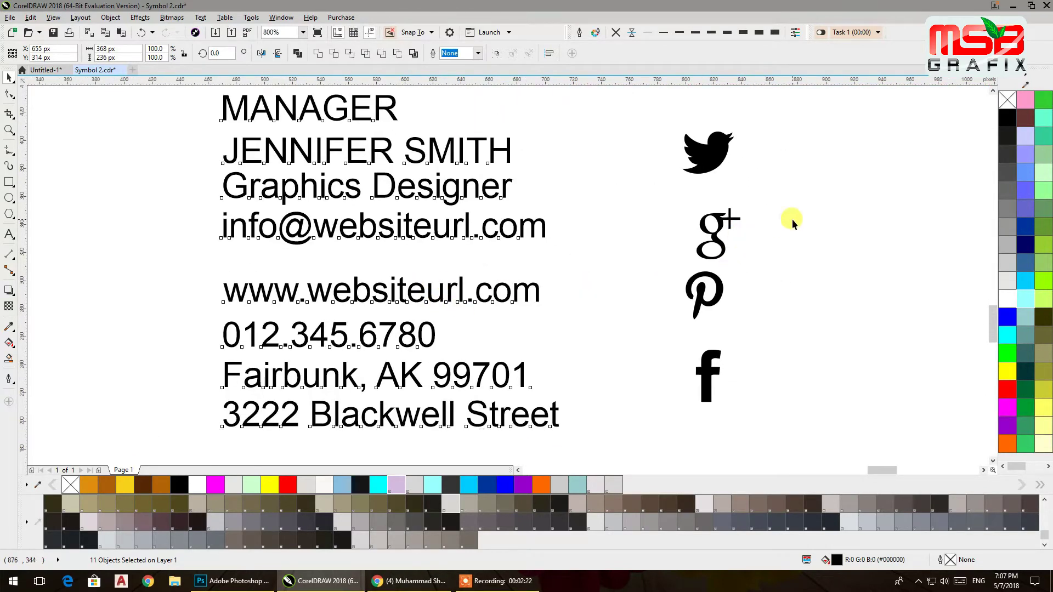
Step: Shift the Google+ and Facebook icons roughly into line with the Twitter and Pinterest icons
click(793, 221)
drag(719, 225, 707, 217)
click(757, 228)
click(707, 357)
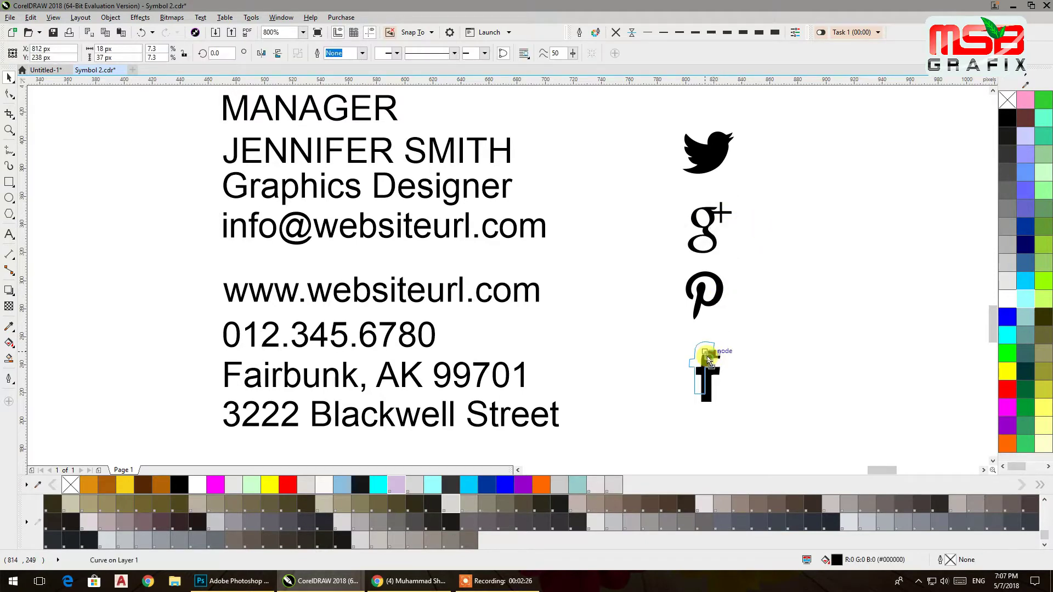
Step: Align the four social icons on their horizontal centres and distribute them evenly from their bottom edges
drag(792, 427, 639, 100)
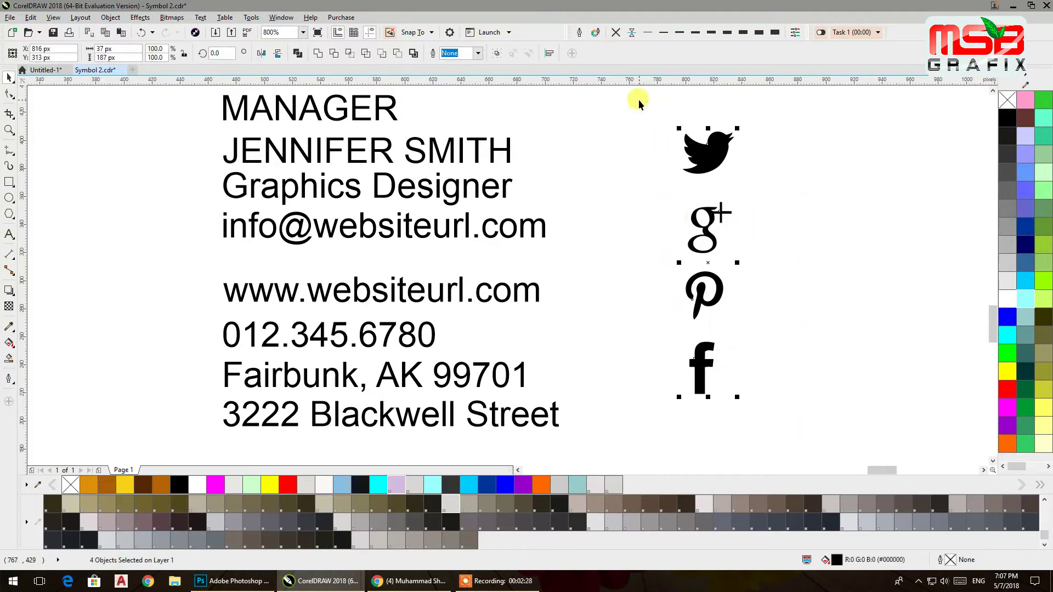
key(e)
key(ctrl+z)
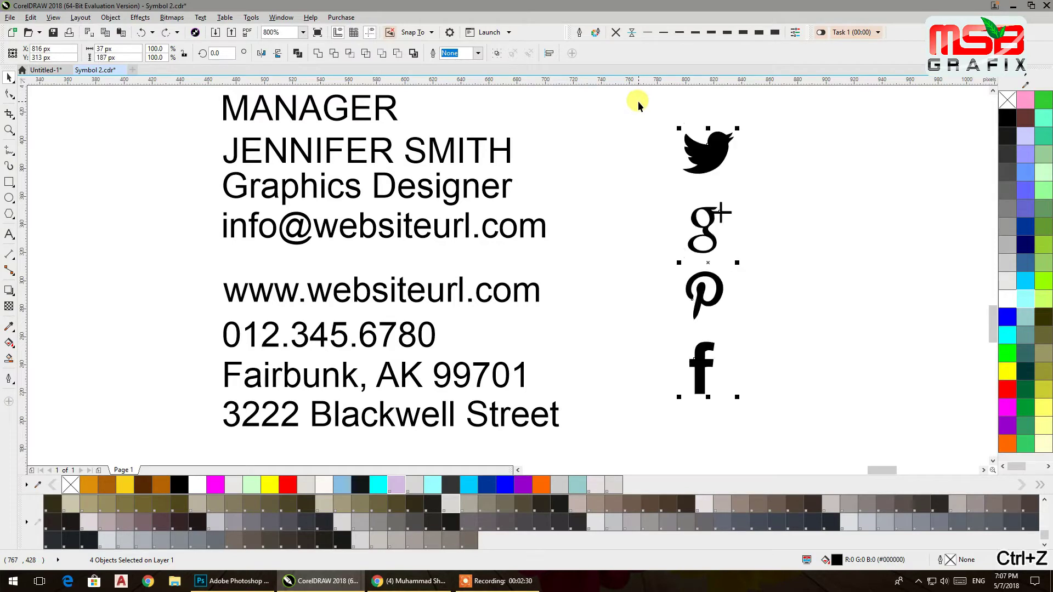
click(549, 53)
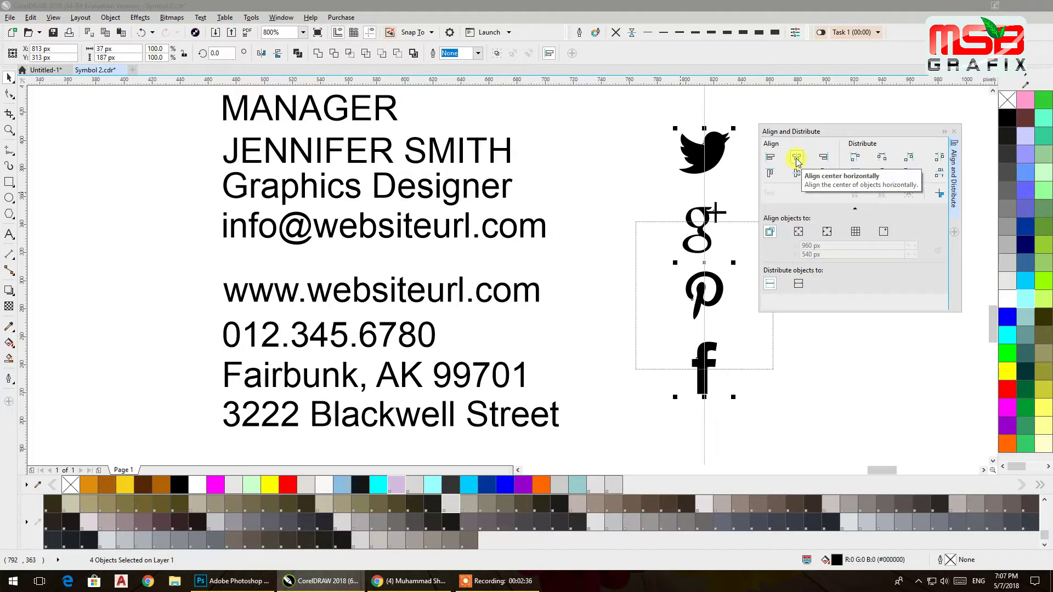
click(797, 159)
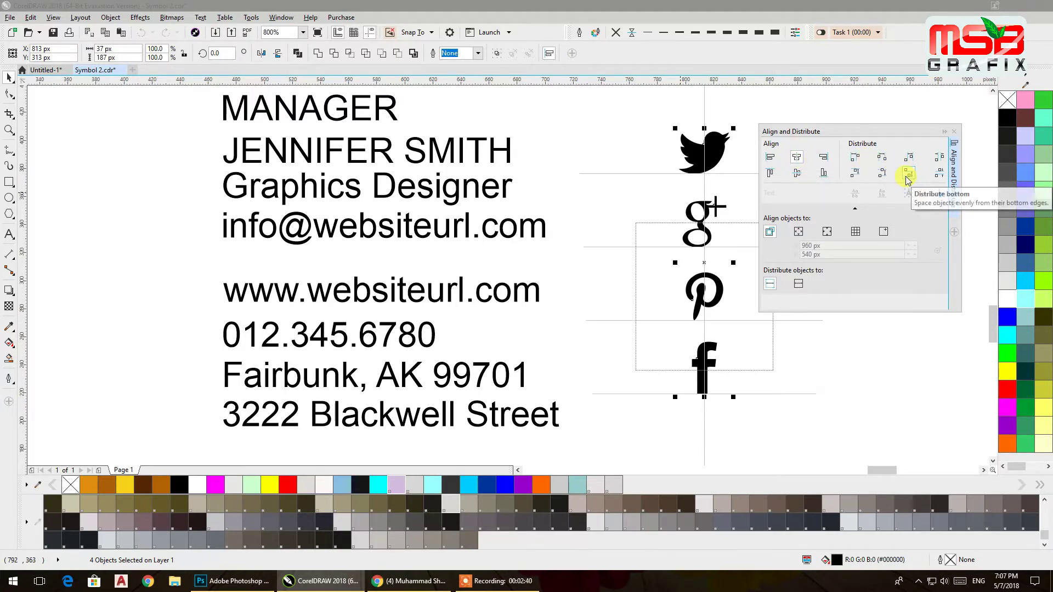
click(954, 132)
click(873, 156)
Step: Make the person's name line bold, scale it to 5.109 pt and place it on the banner beside the portrait
scroll(703, 195, down, 2)
drag(702, 196, 561, 257)
scroll(460, 256, up, 1)
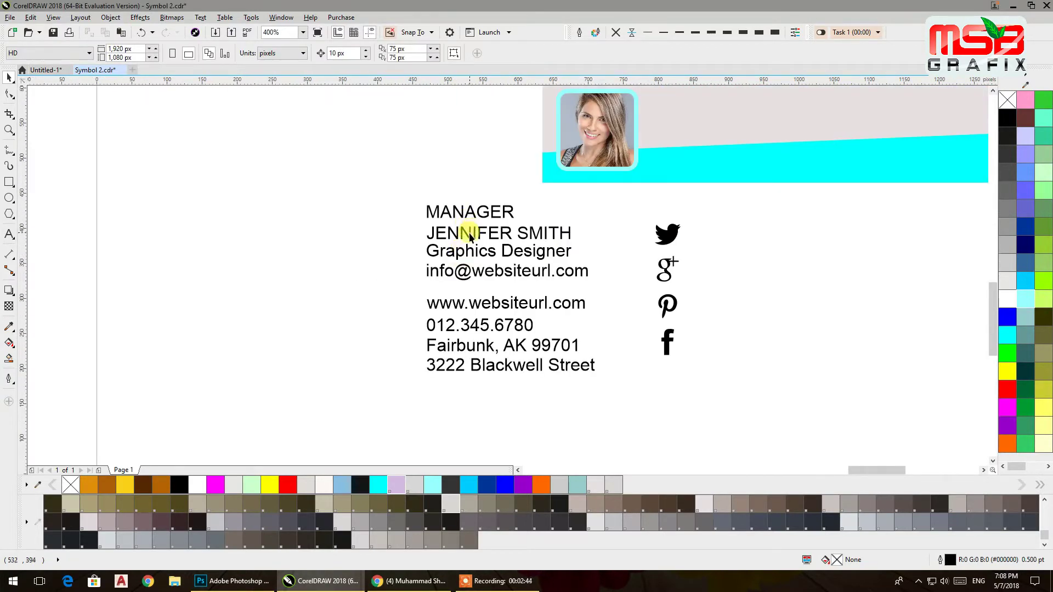
click(470, 237)
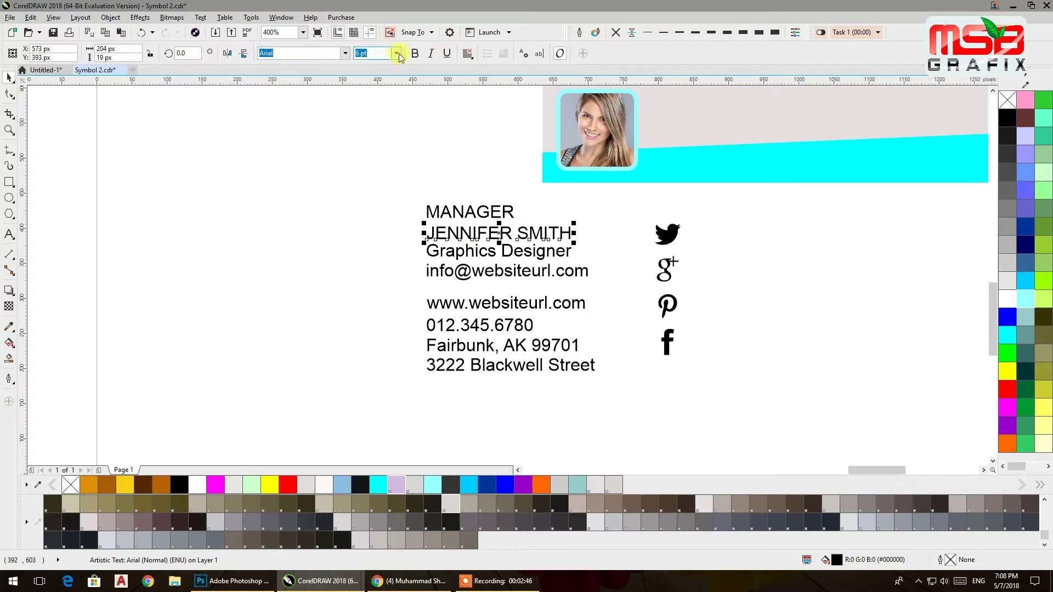
click(416, 54)
drag(576, 240, 744, 118)
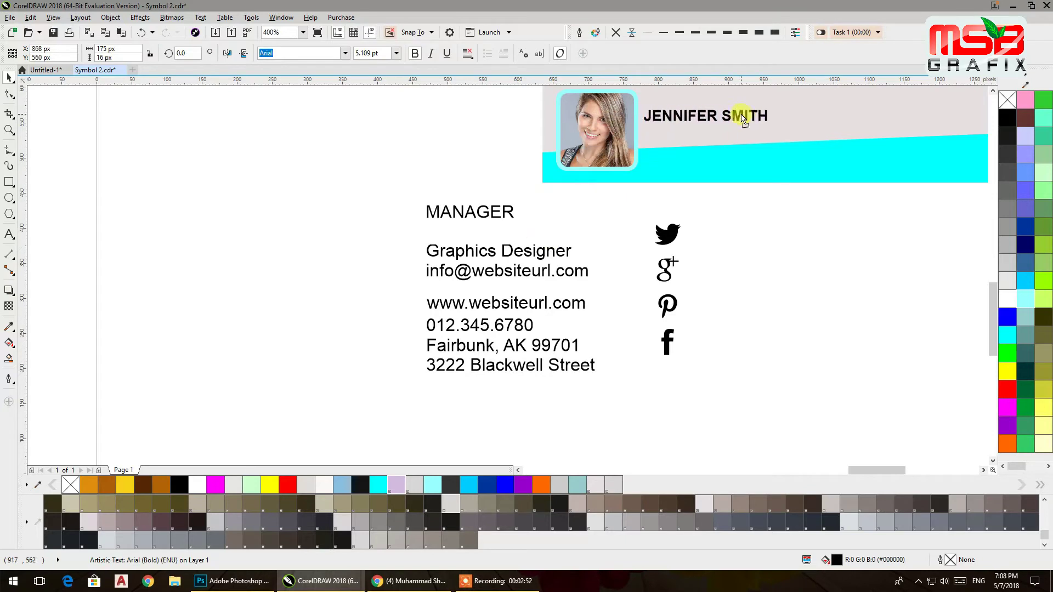
Step: Group the grey background, cyan strip and portrait without the name text, and set the name beside the portrait
drag(751, 209, 584, 297)
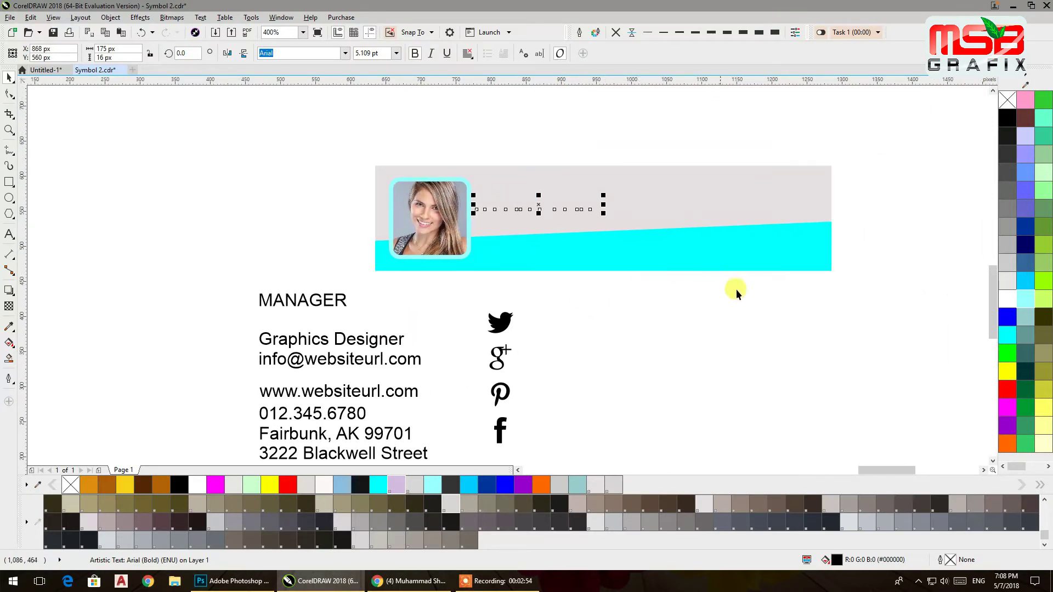
drag(541, 204, 614, 347)
drag(859, 296, 351, 127)
key(ctrl+g)
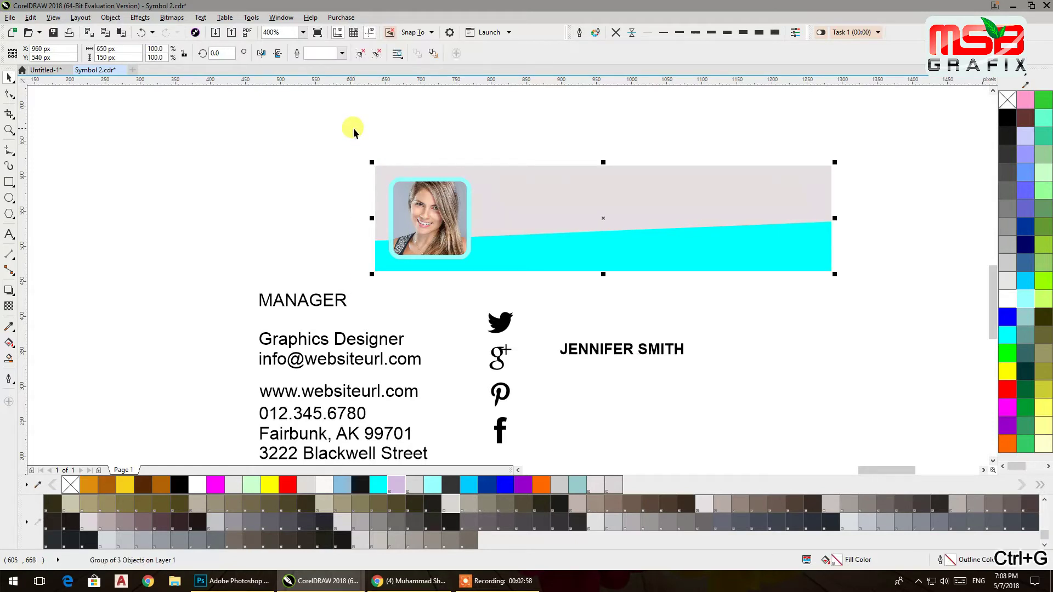
click(595, 303)
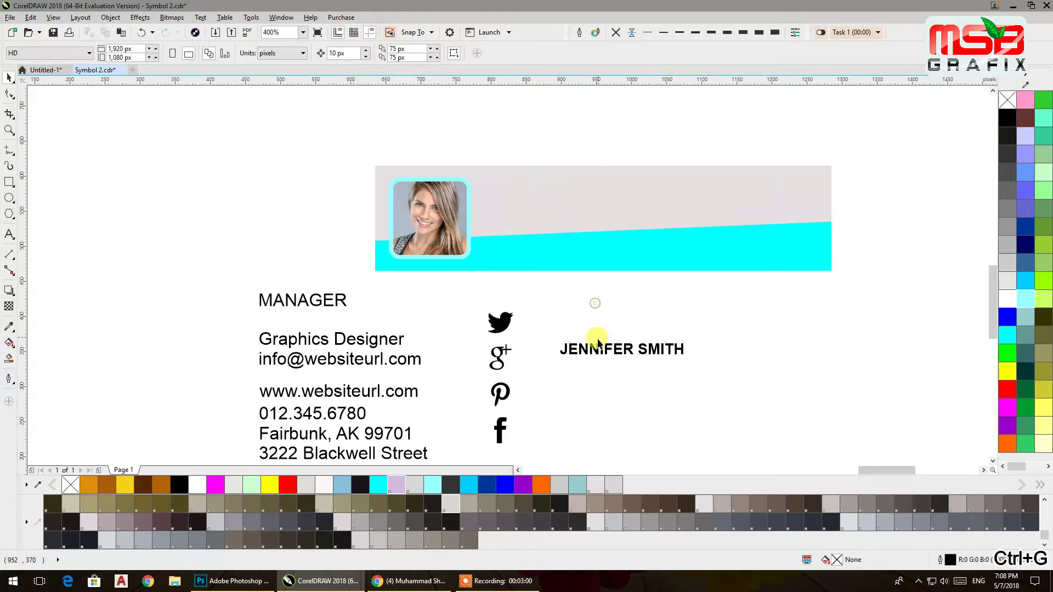
drag(597, 350, 517, 209)
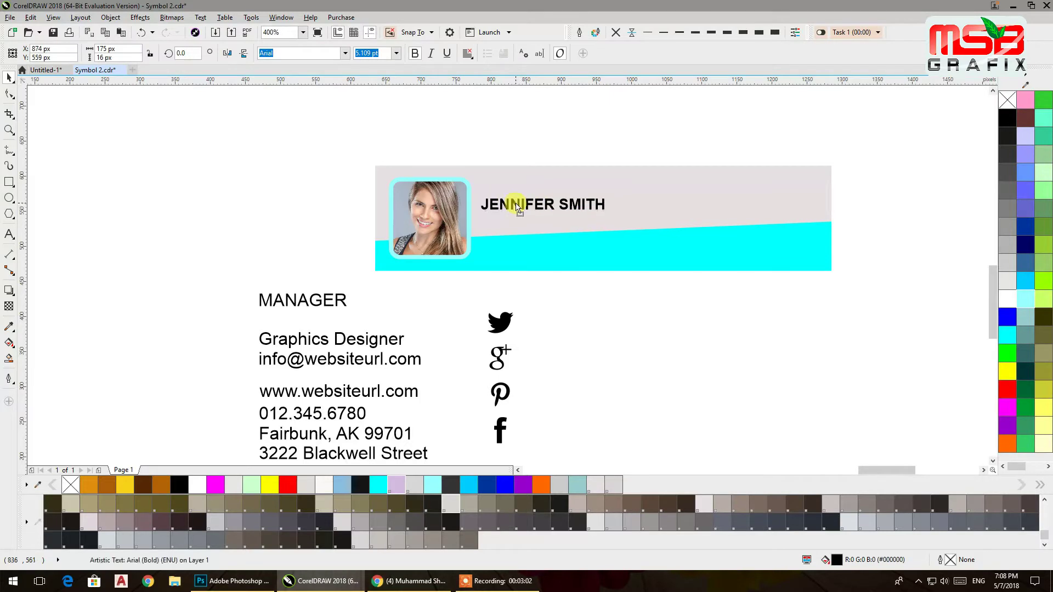
Step: Scale the MANAGER text to 2.597 pt and place it above the name, aligned to the name's left edge
click(332, 302)
drag(351, 312, 511, 189)
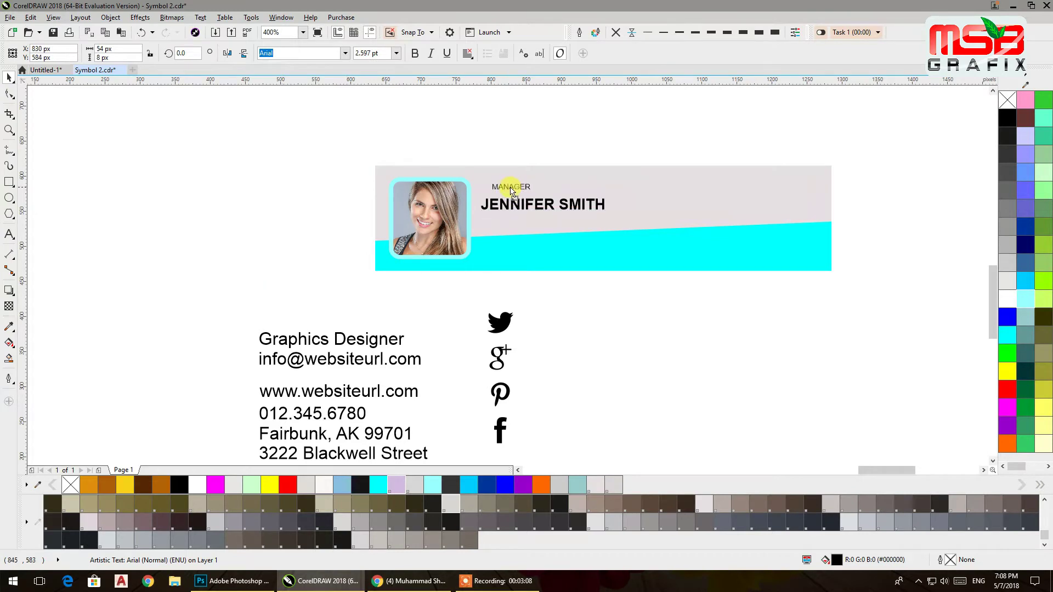
shift+click(498, 207)
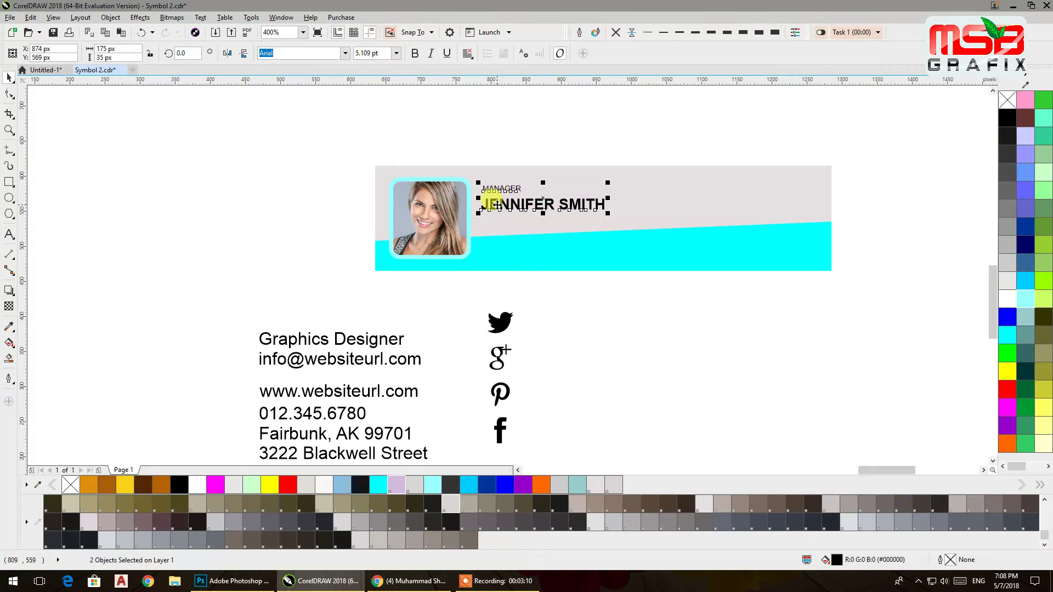
click(535, 282)
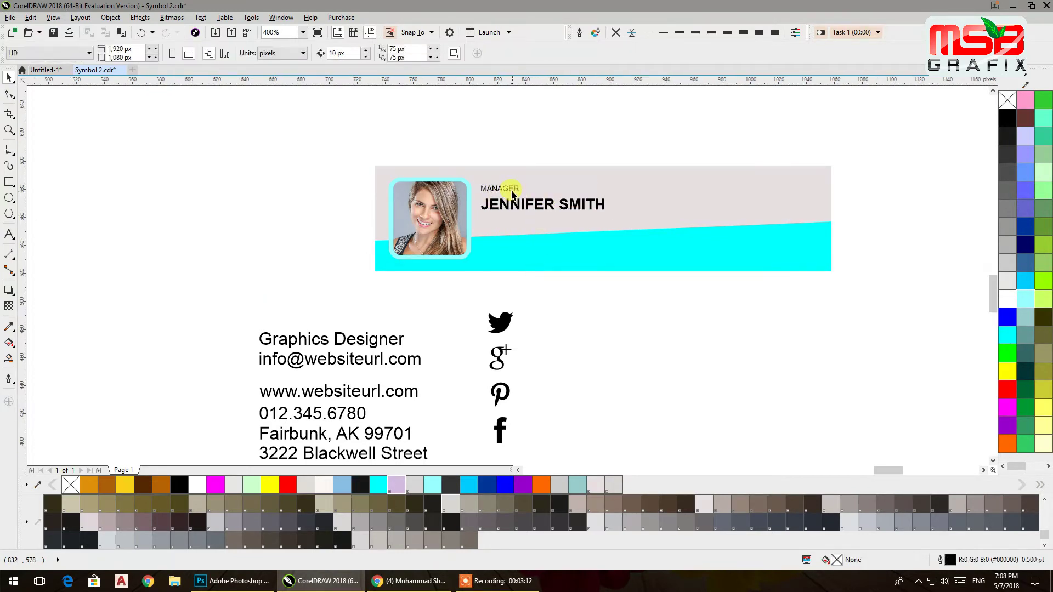
Step: Move the MANAGER text down close to the name, keeping their left edges aligned
scroll(511, 189, up, 2)
drag(502, 194, 505, 209)
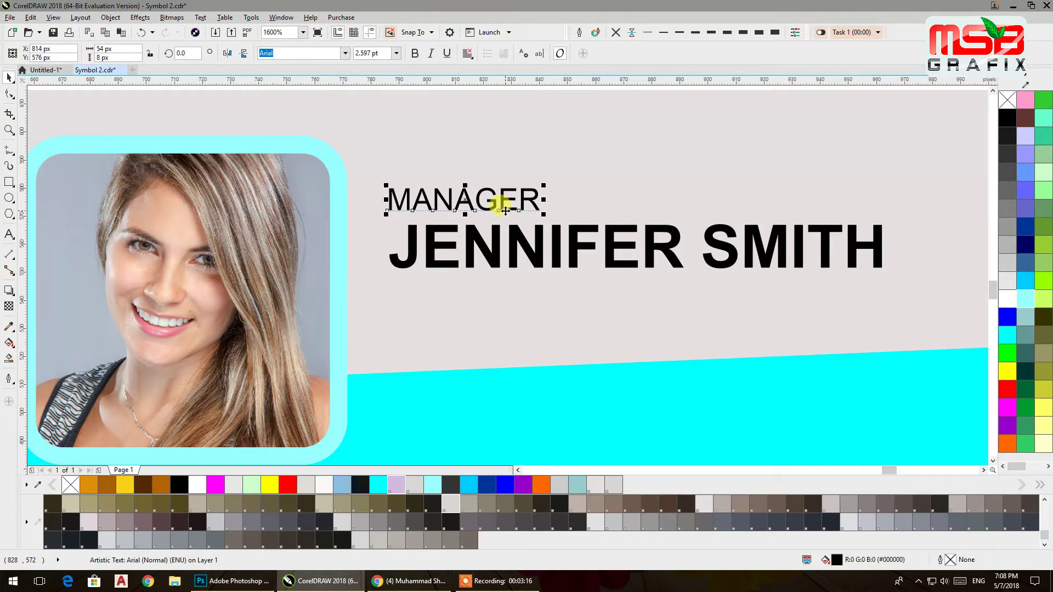
shift+click(497, 249)
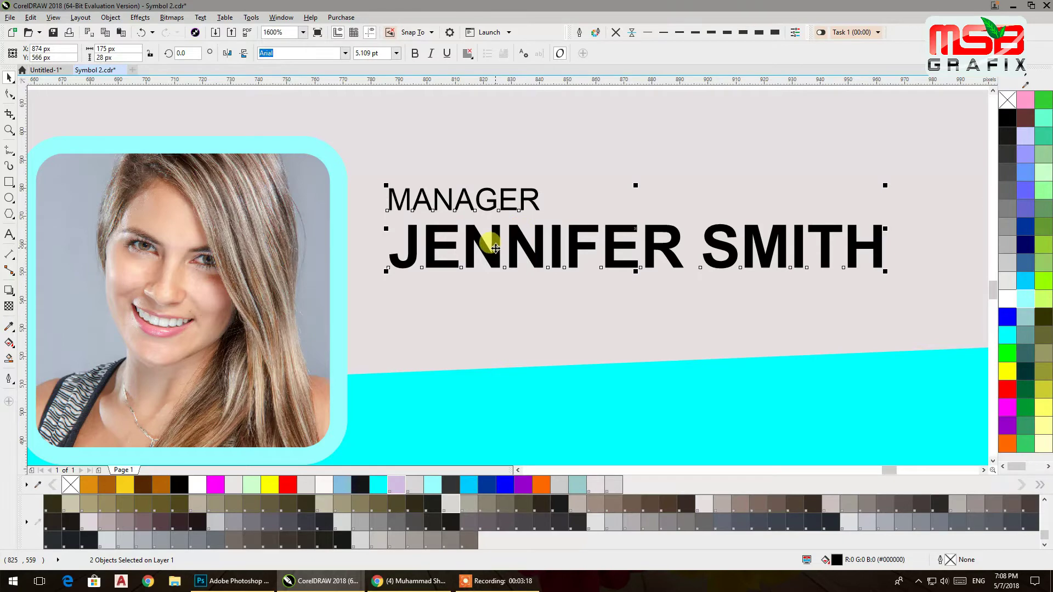
scroll(515, 196, down, 2)
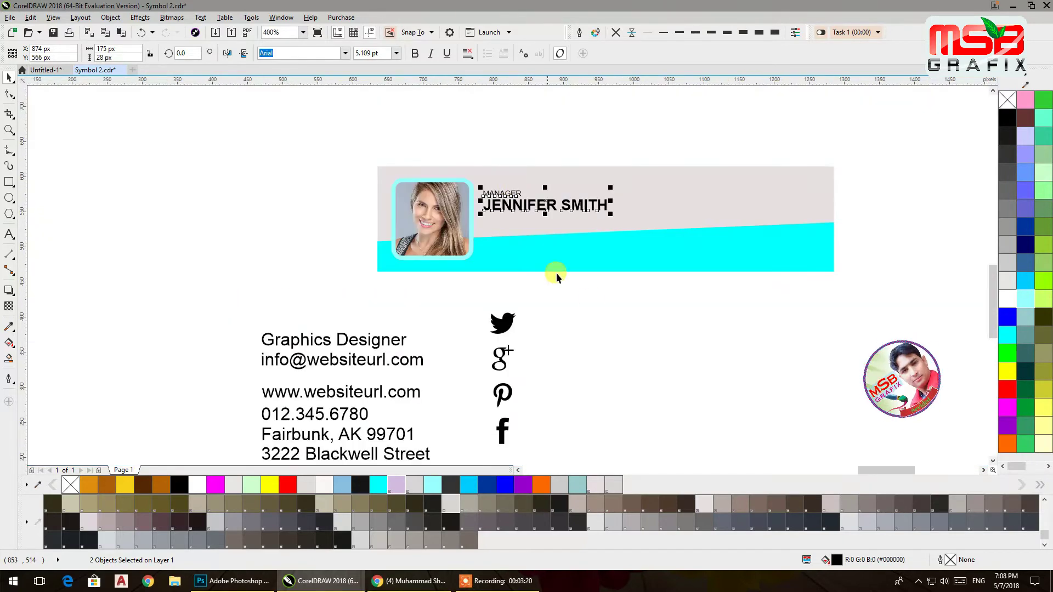
click(446, 299)
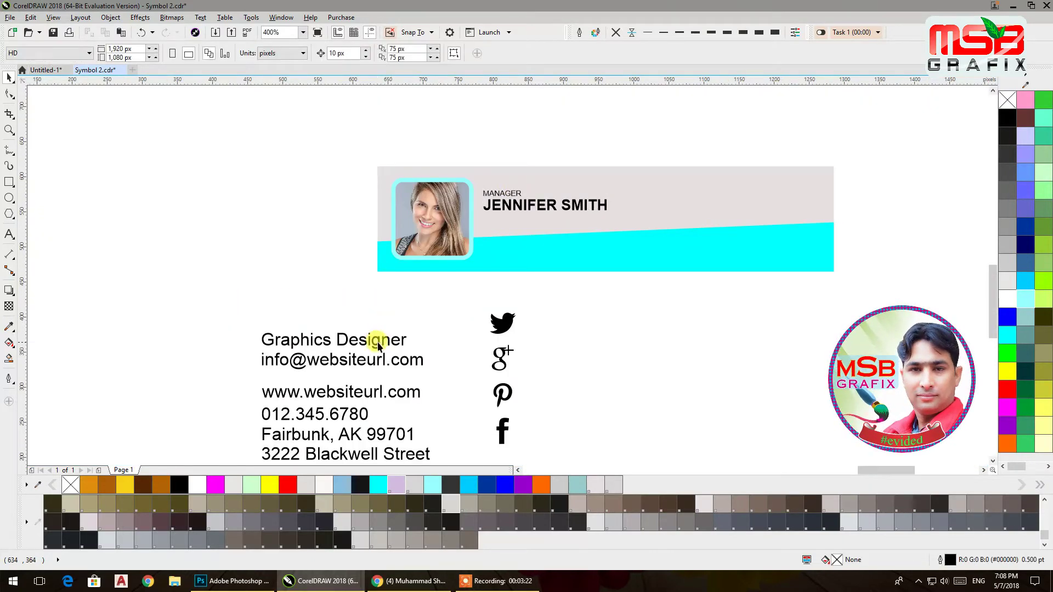
Step: Move the website and e-mail lines together below the banner, to the right of the social icons
drag(413, 390, 711, 316)
drag(621, 357, 641, 334)
click(640, 353)
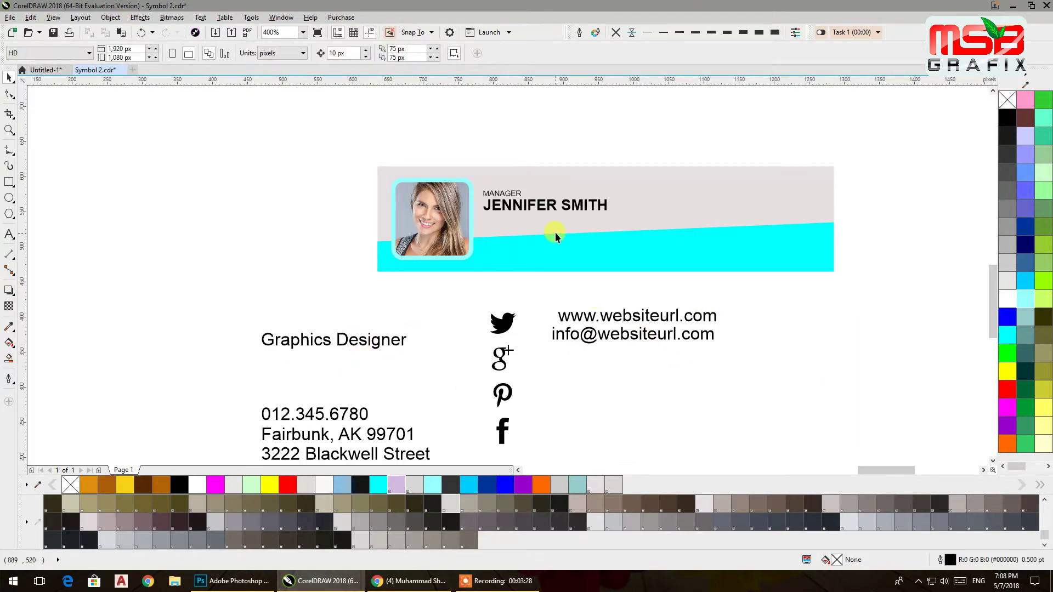
Step: Shrink the Graphics Designer text and place it under the name, aligned to the name's right edge
click(365, 343)
drag(411, 349, 583, 224)
key(Escape)
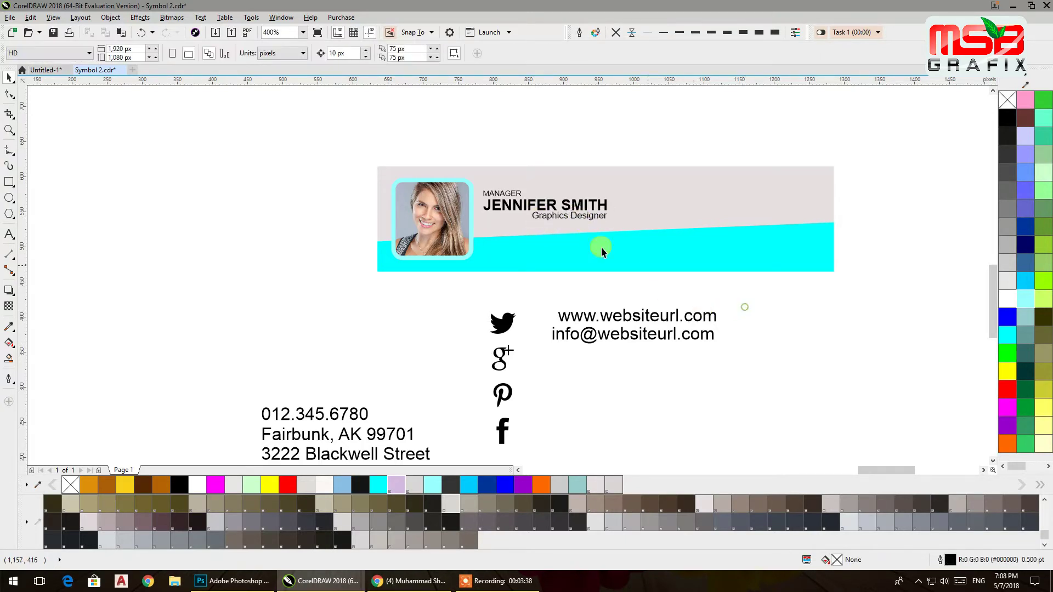
Step: Fill the large name text with the sky blue #00CCFF
scroll(573, 197, up, 2)
click(576, 219)
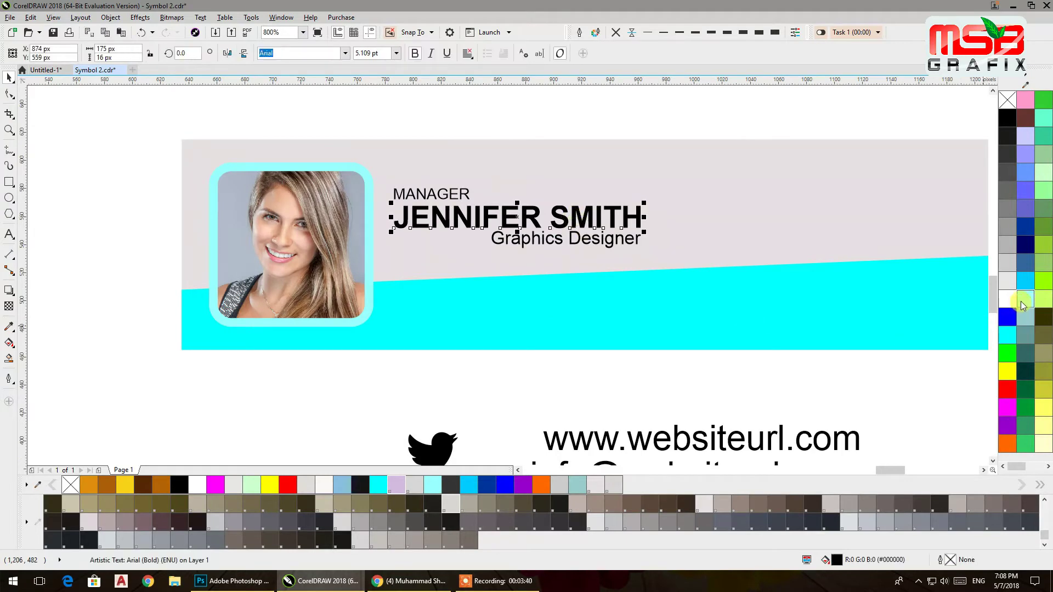
click(1024, 285)
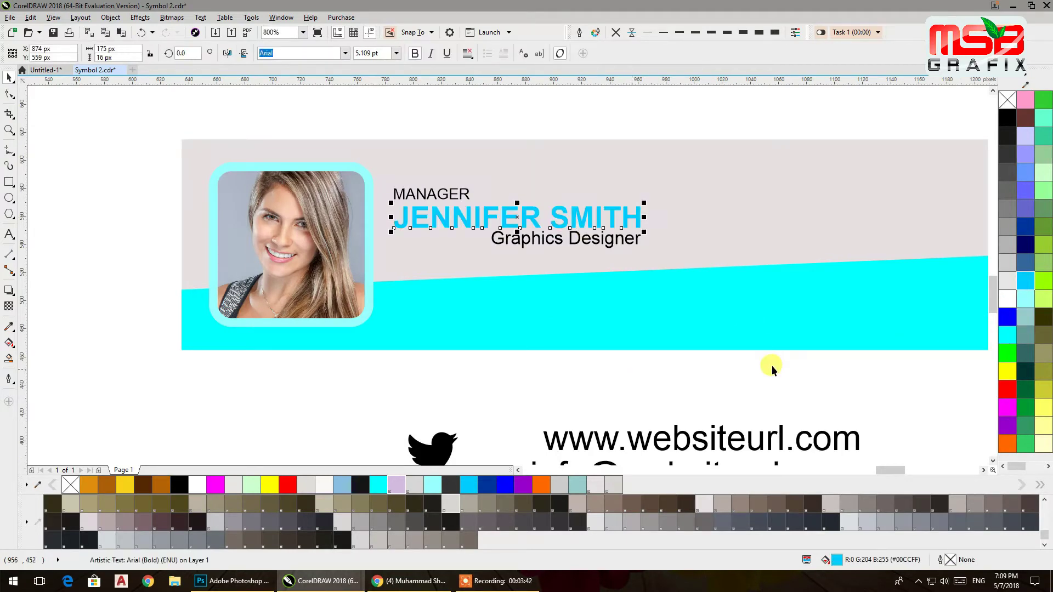
click(1008, 334)
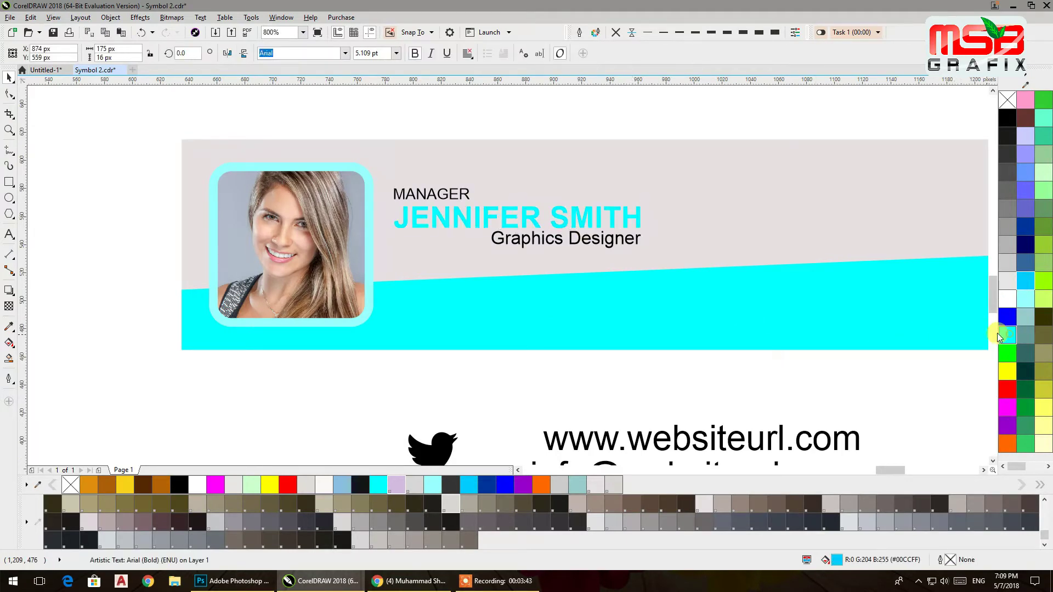
click(1026, 285)
click(620, 383)
click(626, 339)
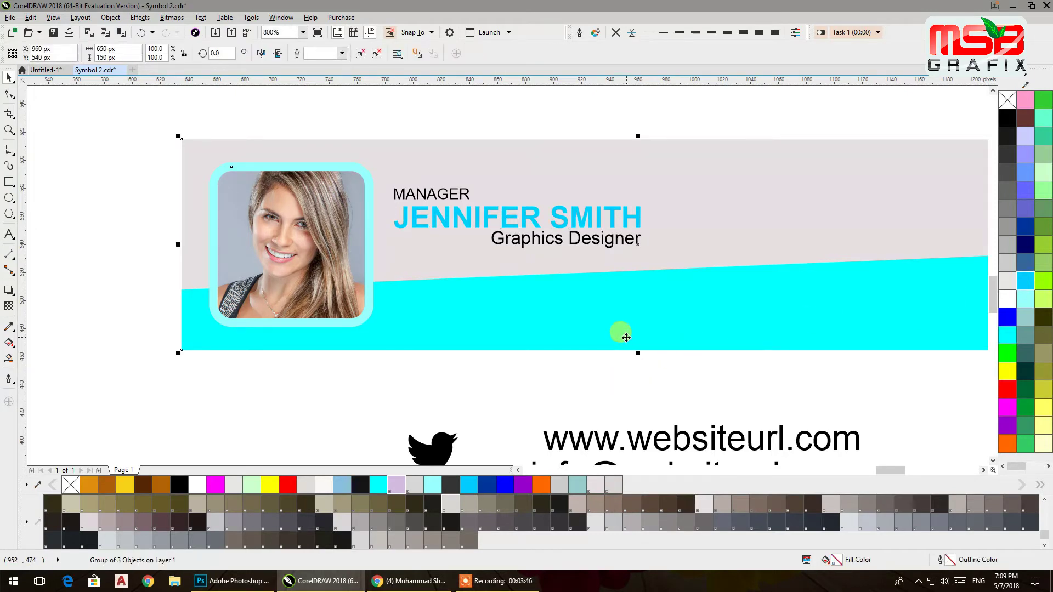
click(1026, 284)
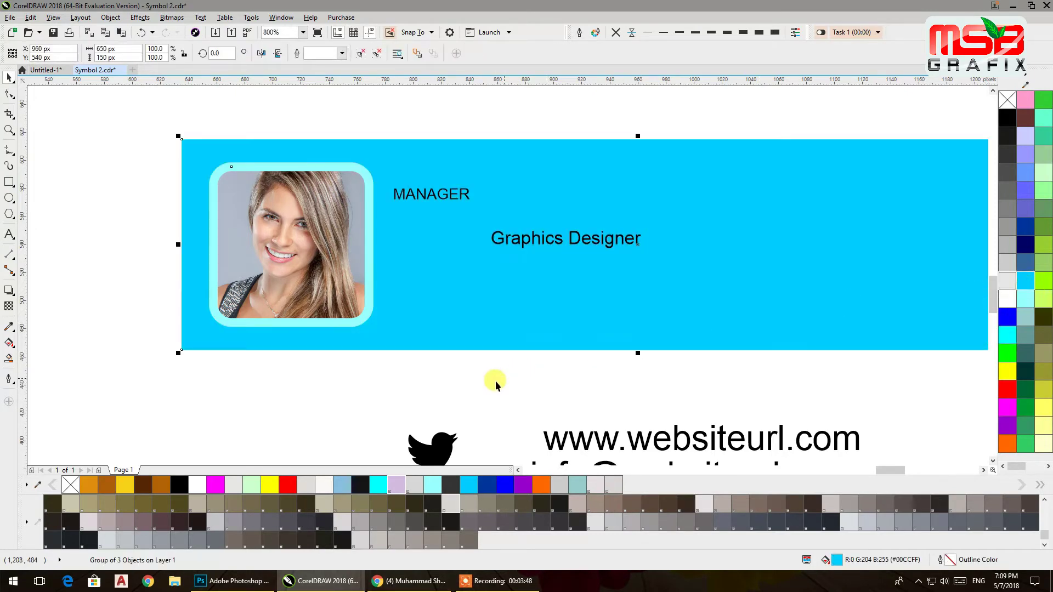
key(ctrl+z)
Step: Fill only the slanted lower shape inside the banner group with the same #00CCFF blue
ctrl+click(559, 310)
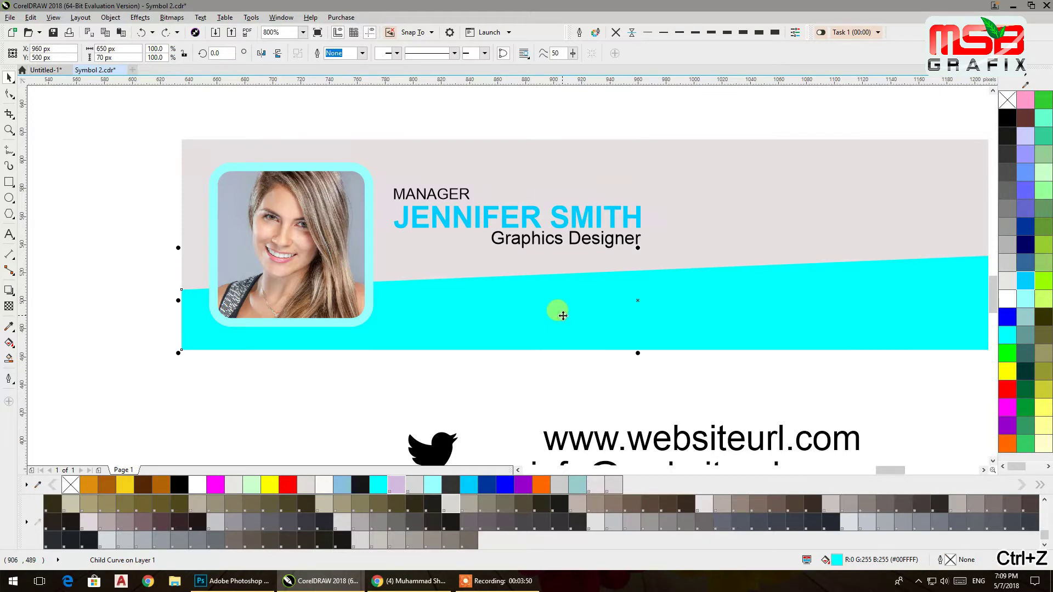
click(1026, 283)
click(445, 389)
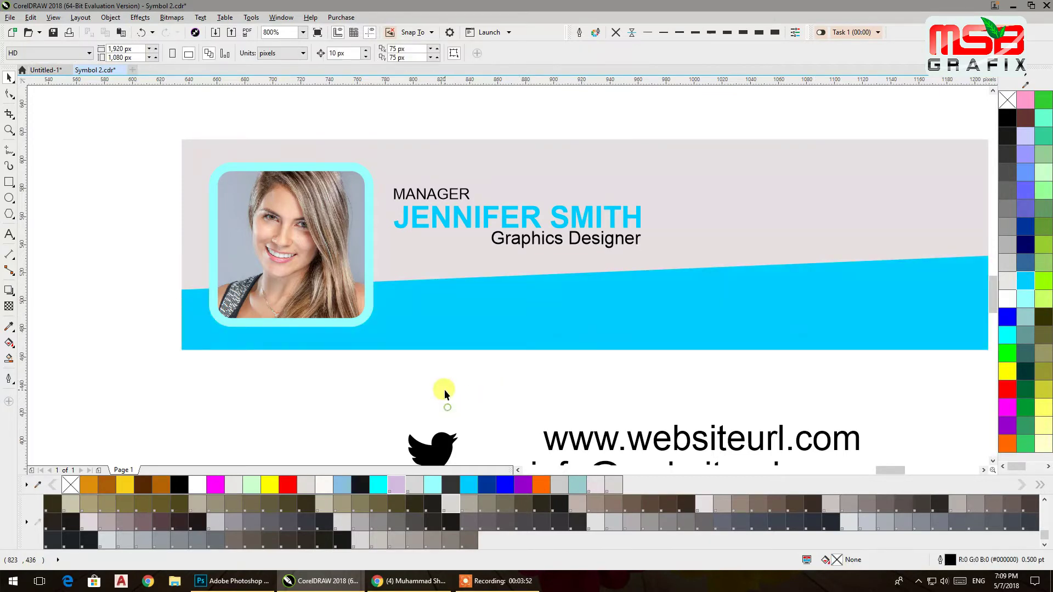
Step: Change the outline of the rounded portrait frame to cyan #00FFFF
click(356, 306)
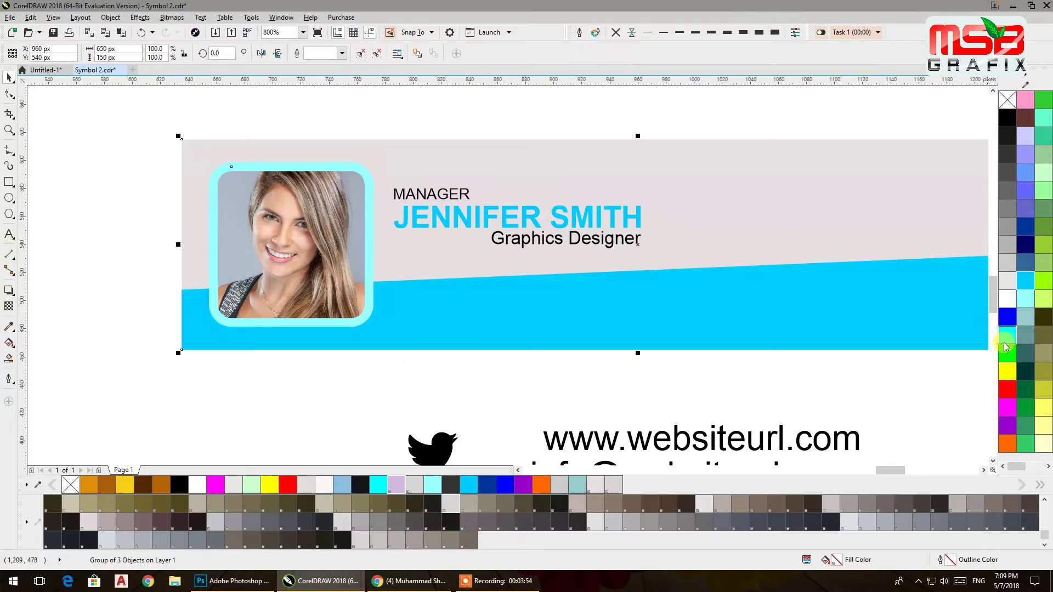
click(361, 53)
click(341, 188)
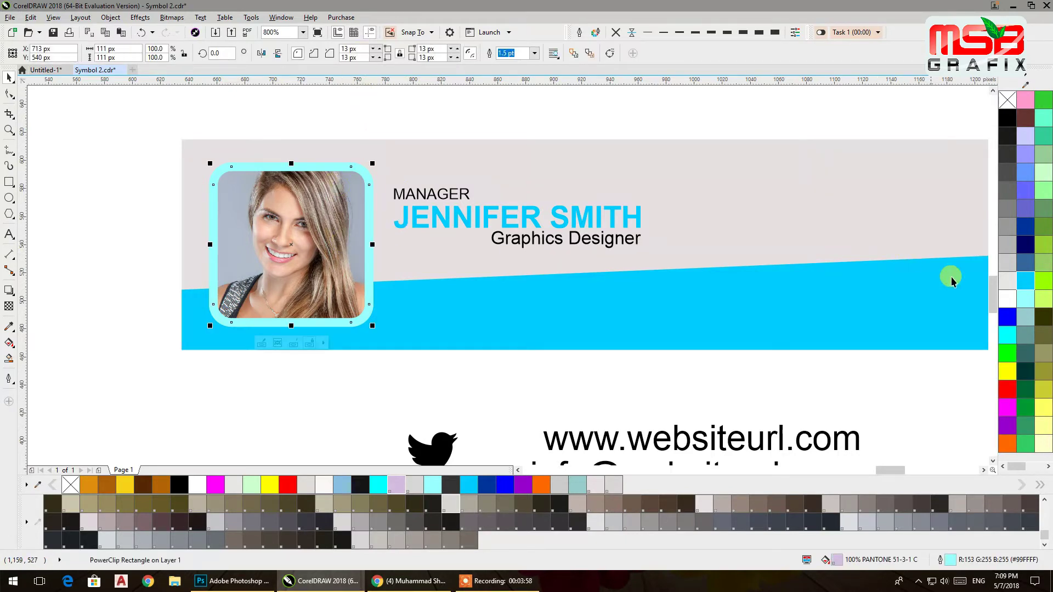
right_click(1008, 334)
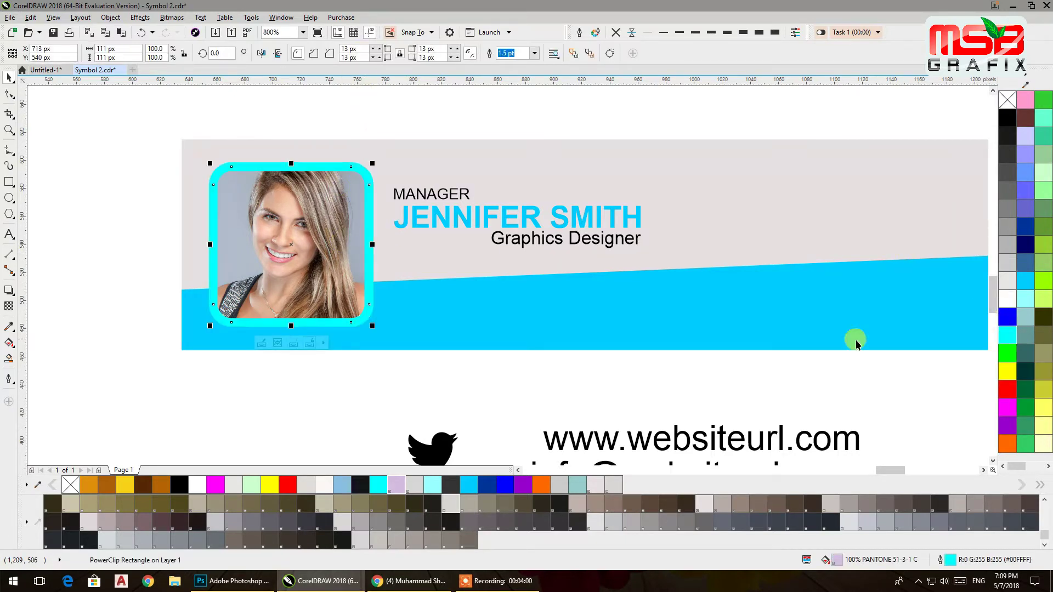
click(538, 369)
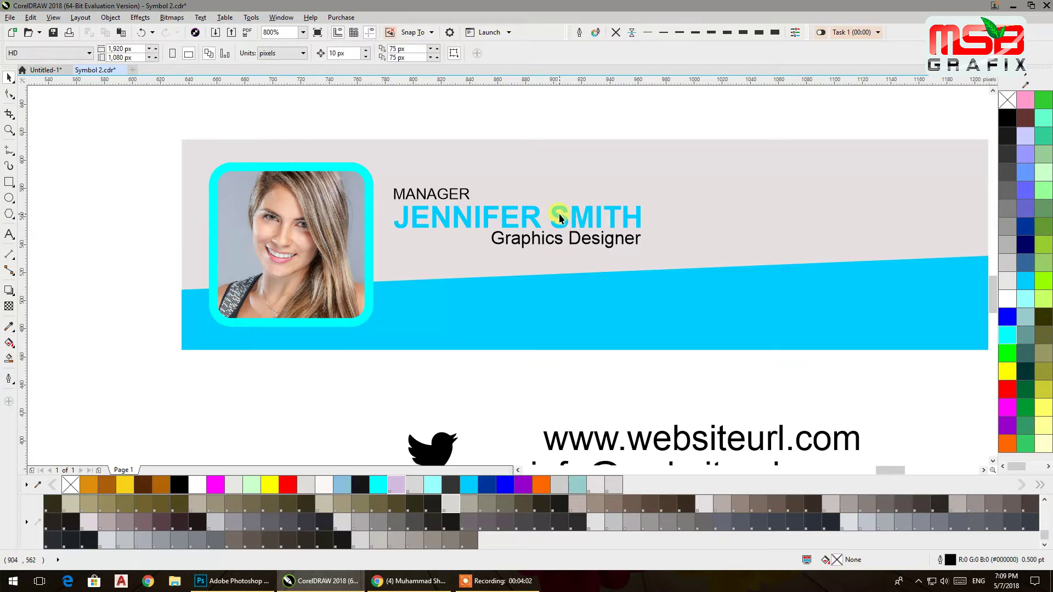
Step: Move the phone number just below the e-mail line and scale down the two address lines beside the social icons
scroll(559, 214, down, 1)
drag(586, 256, 492, 256)
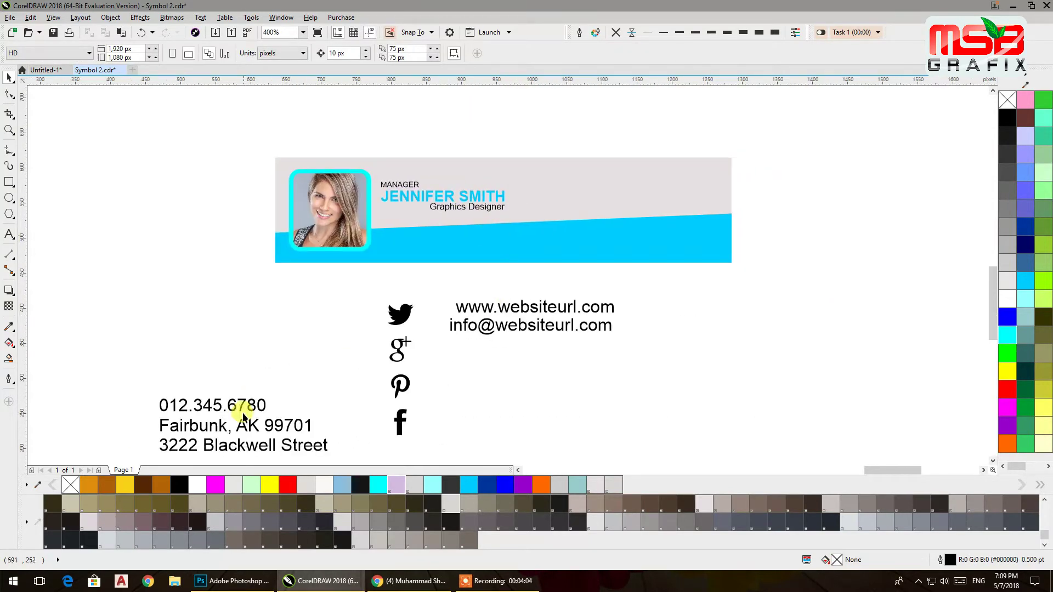
drag(244, 411, 678, 350)
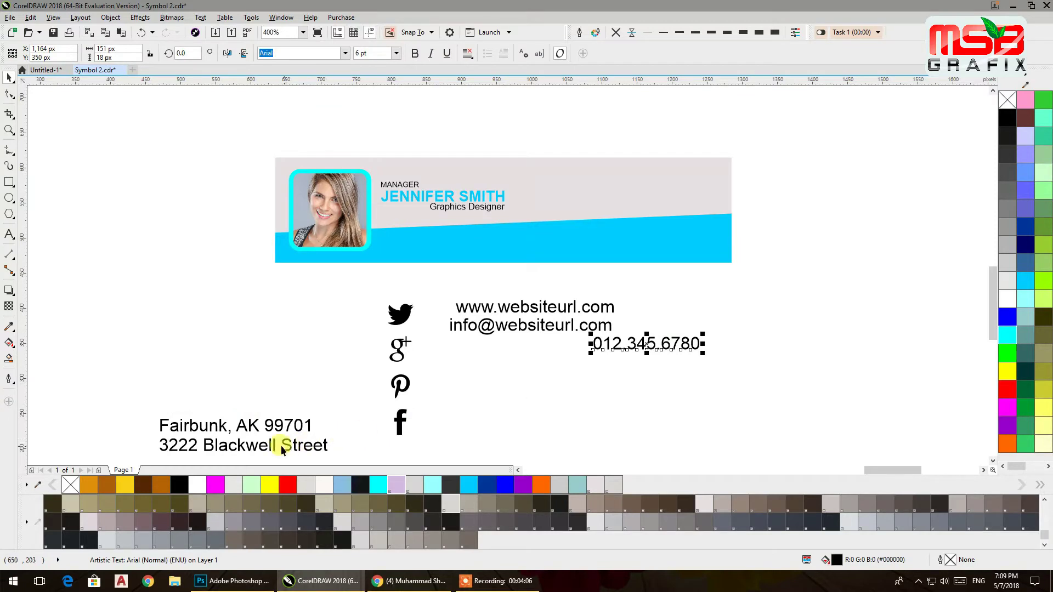
drag(274, 431, 277, 343)
drag(333, 368, 225, 362)
click(317, 371)
Step: Scale the column of four social icons down together until the Twitter icon is about 11 by 9 px
drag(419, 433, 391, 332)
click(412, 359)
click(392, 309)
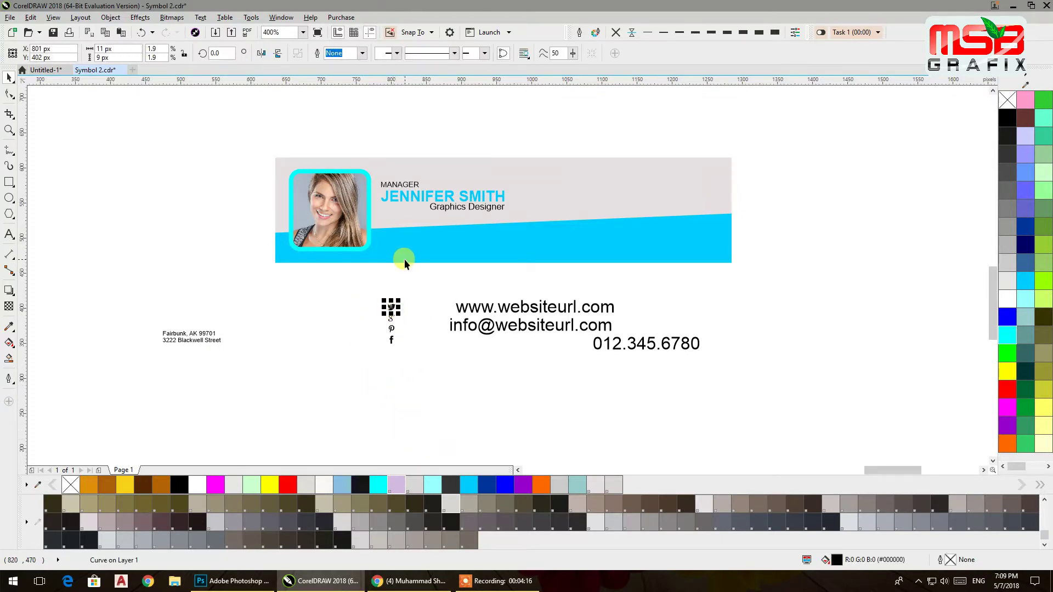
drag(413, 288, 345, 308)
click(683, 307)
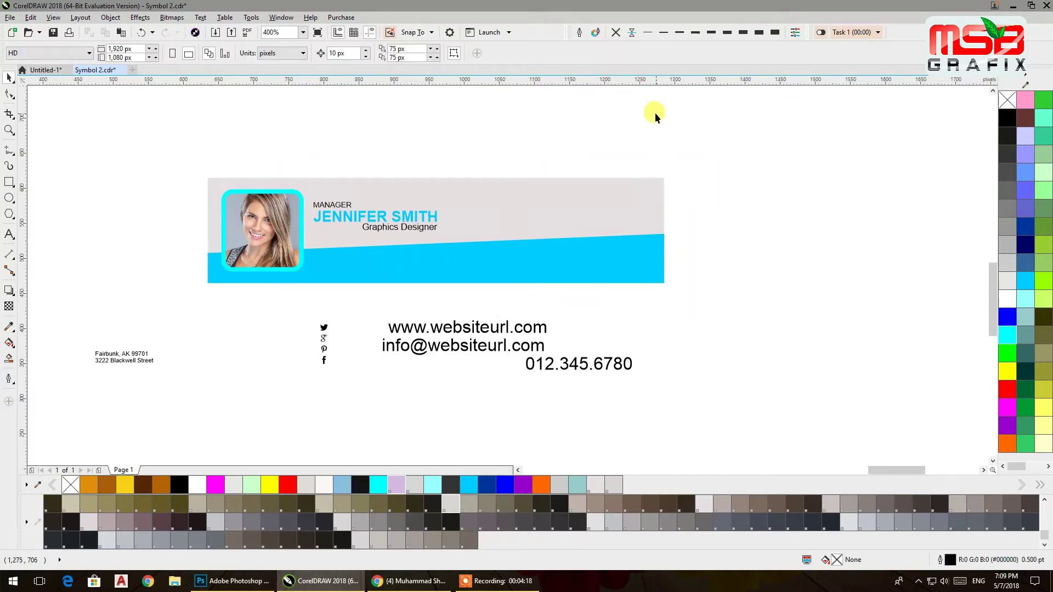
Step: Place two horizontal guidelines across the banner's blue band, the upper one at Y 514 px
drag(644, 86, 307, 253)
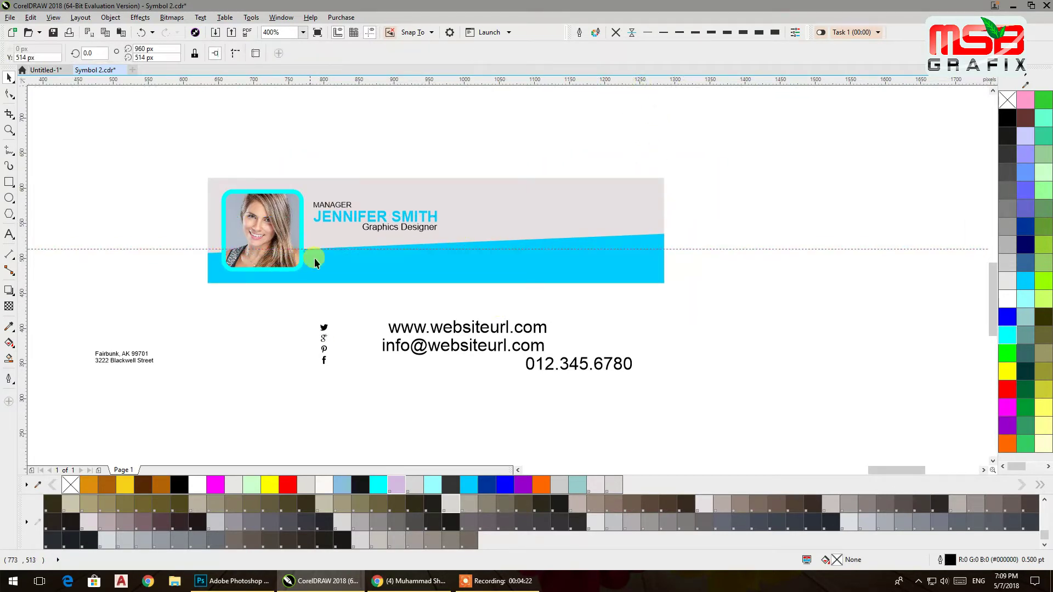
click(721, 307)
drag(634, 238, 633, 264)
click(496, 295)
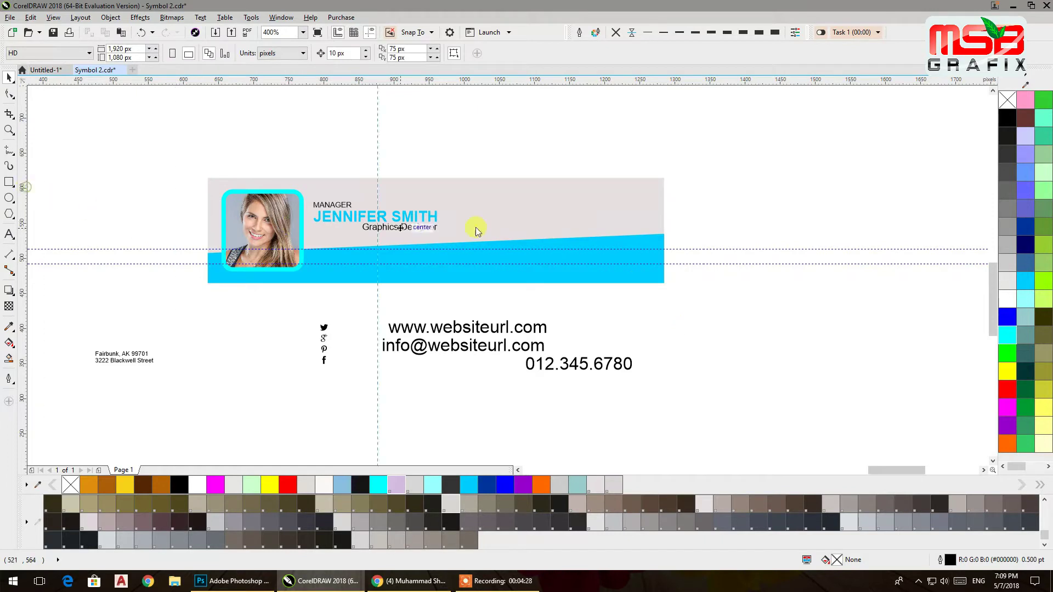
Step: Place a vertical guideline at X 1,266 px near the banner's right edge and enable snapping to guidelines
drag(630, 248, 653, 268)
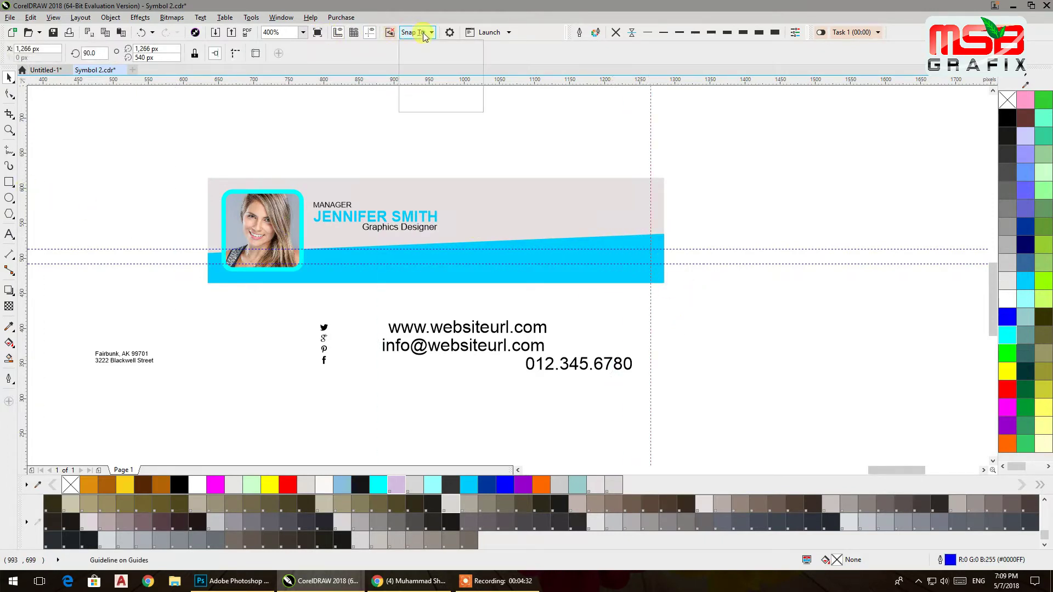
click(429, 82)
click(446, 293)
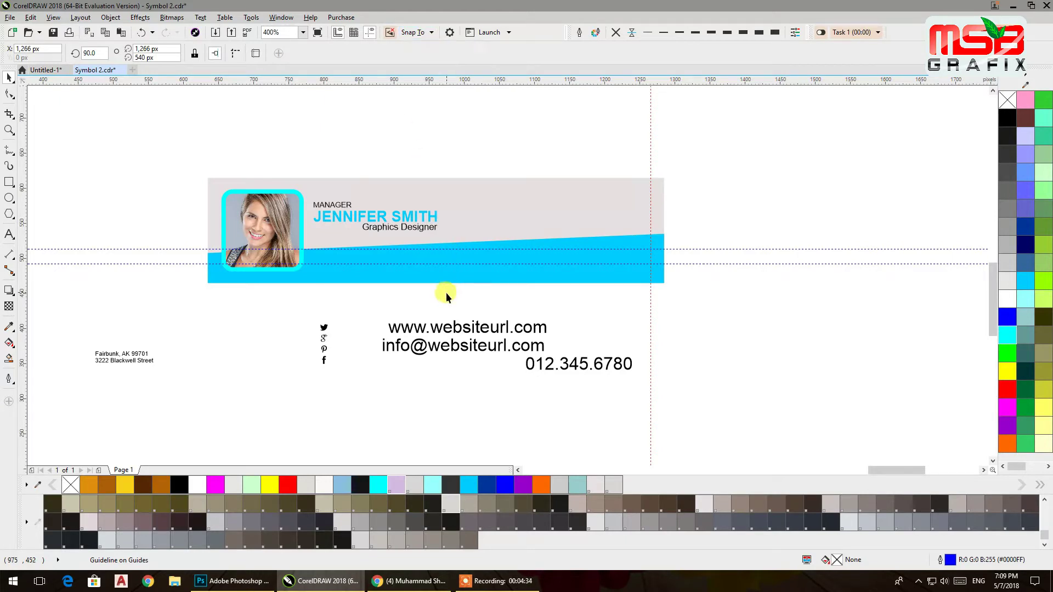
Step: Move the four social icons into the blue band as a row between the guidelines: Facebook, Pinterest, Google+, Twitter
drag(336, 315, 733, 147)
scroll(600, 283, up, 2)
click(614, 341)
click(755, 177)
drag(577, 359, 653, 159)
drag(579, 405, 595, 159)
drag(568, 441, 533, 176)
Step: Select all four social icons and distribute them by vertical spacing and by horizontal centres
drag(748, 386, 489, 106)
key(Up)
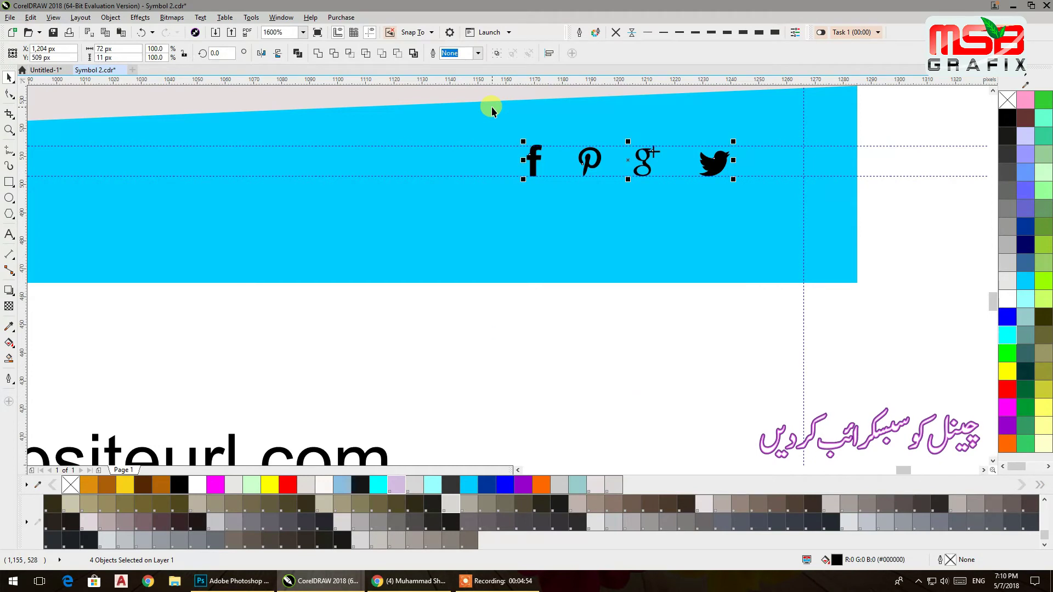
click(548, 53)
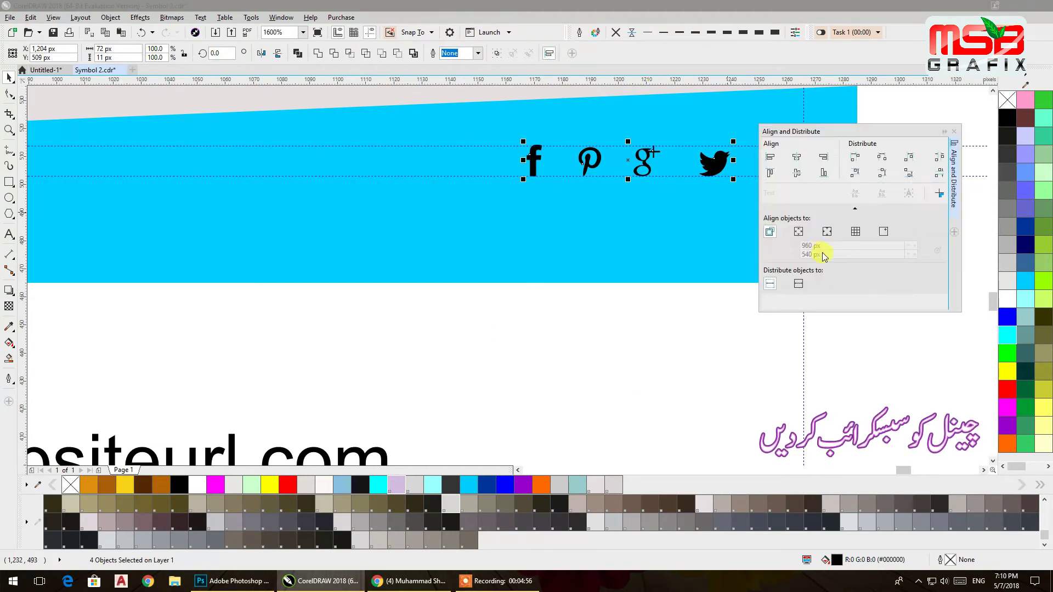
click(936, 176)
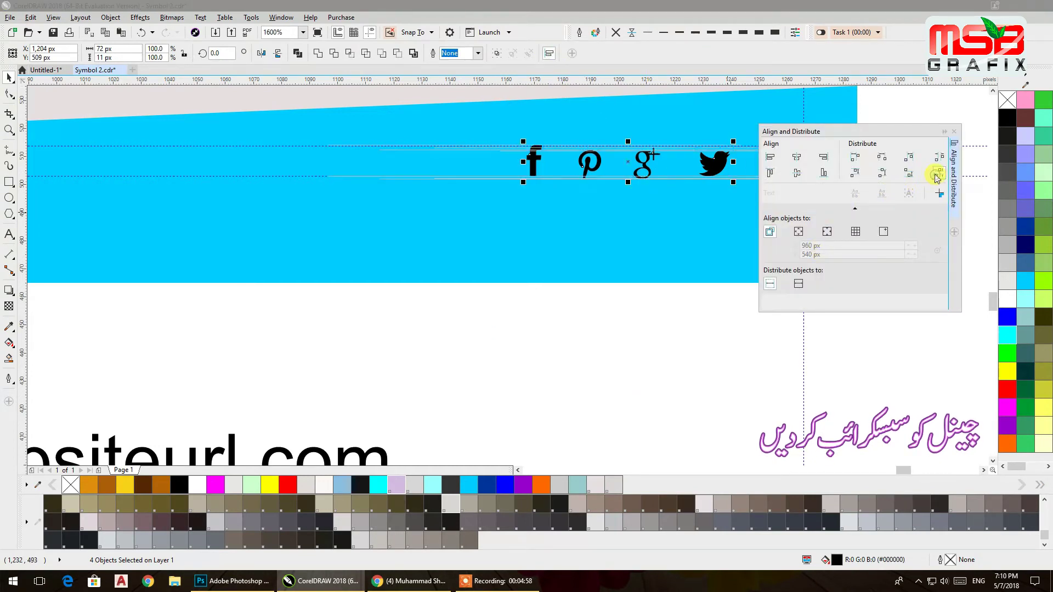
click(881, 159)
click(954, 131)
Step: Fill all four social icons with white
drag(742, 338, 510, 115)
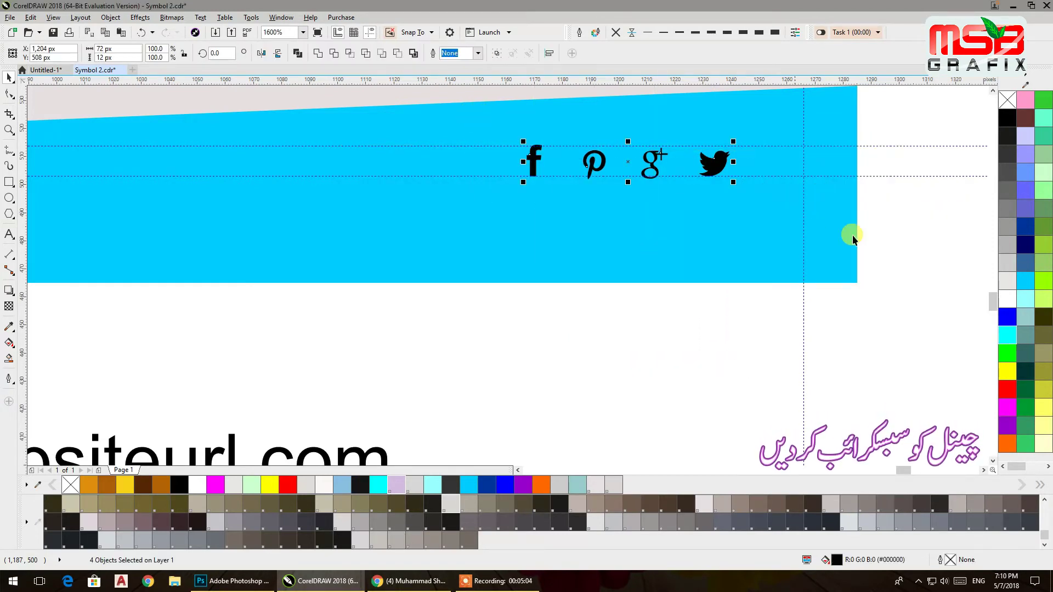
click(1004, 302)
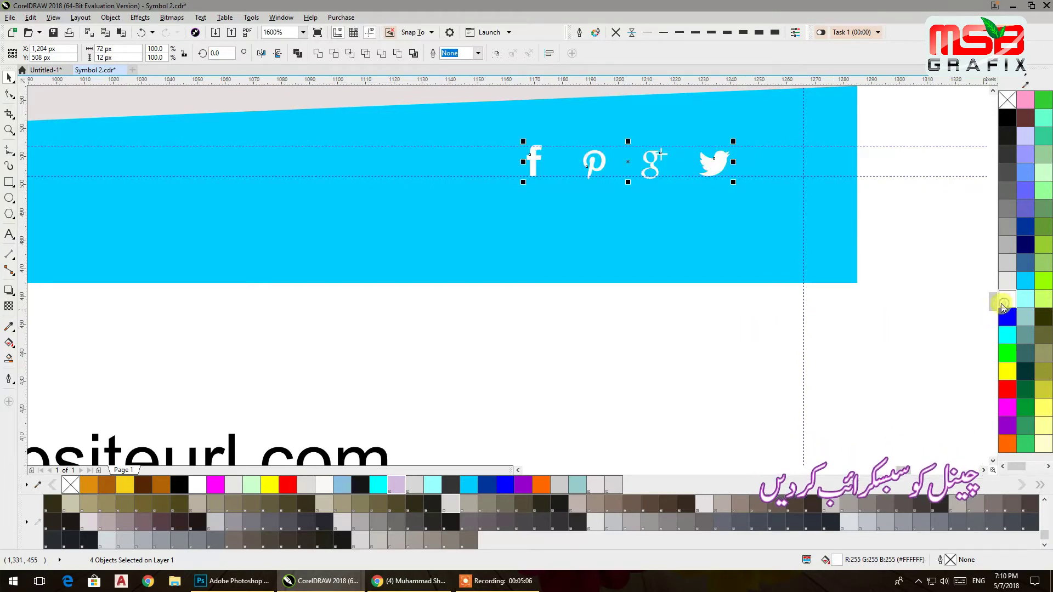
click(676, 335)
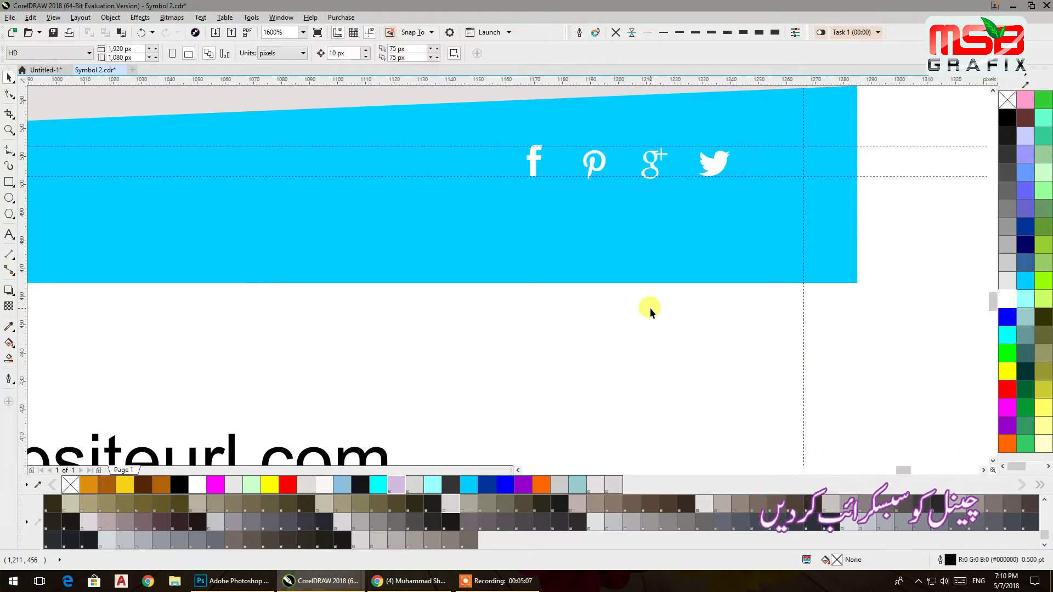
Step: Fit the Facebook icon between the horizontal guidelines, and move and enlarge the Pinterest icon to span the same height
click(535, 169)
scroll(530, 150, up, 2)
drag(578, 130, 577, 137)
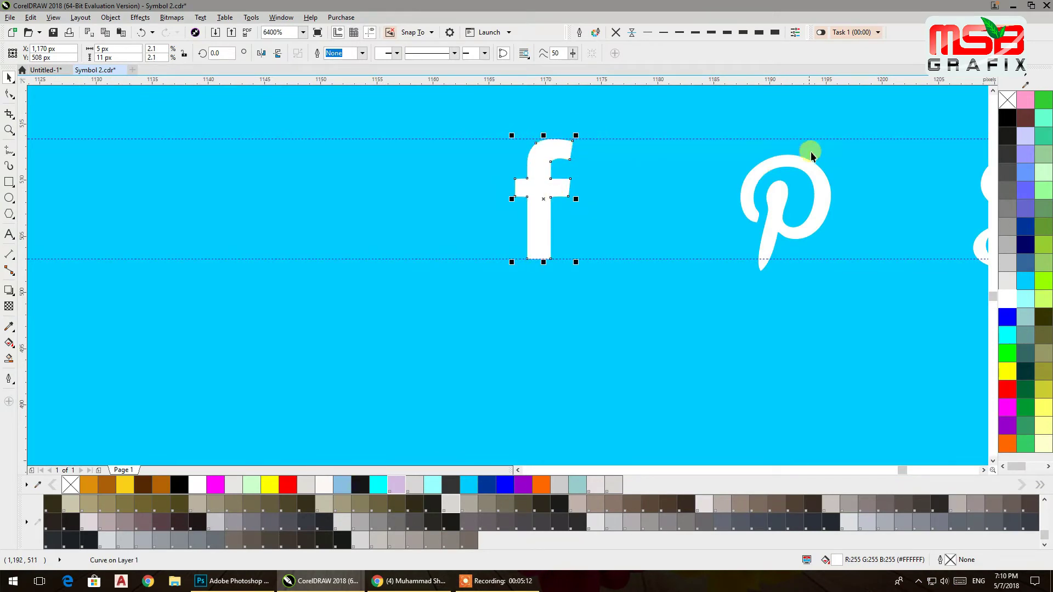
drag(808, 164, 815, 149)
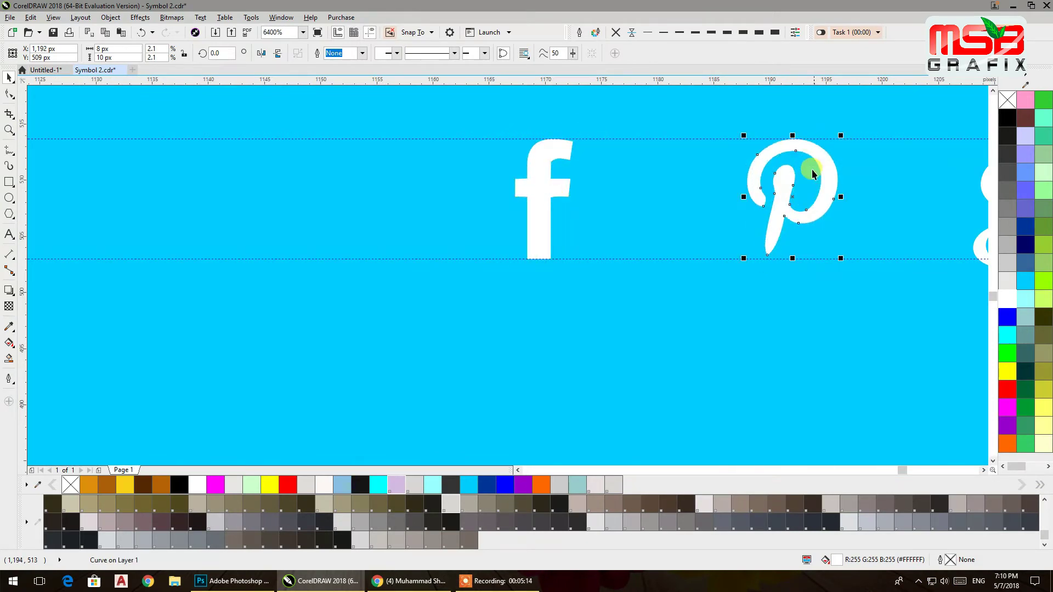
drag(739, 259, 735, 255)
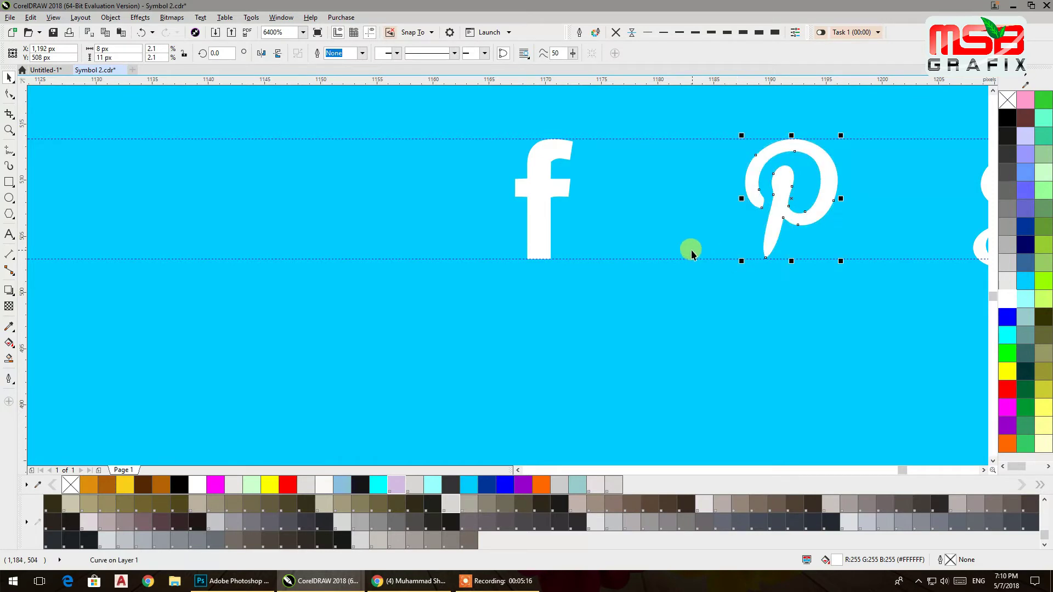
Step: Fit the Google+ icon at about 9 by 11 px and the Twitter icon at about 13 by 11 px between the horizontal guidelines
scroll(694, 249, down, 3)
scroll(690, 243, up, 3)
drag(756, 215, 762, 208)
drag(680, 296, 670, 300)
scroll(658, 290, down, 2)
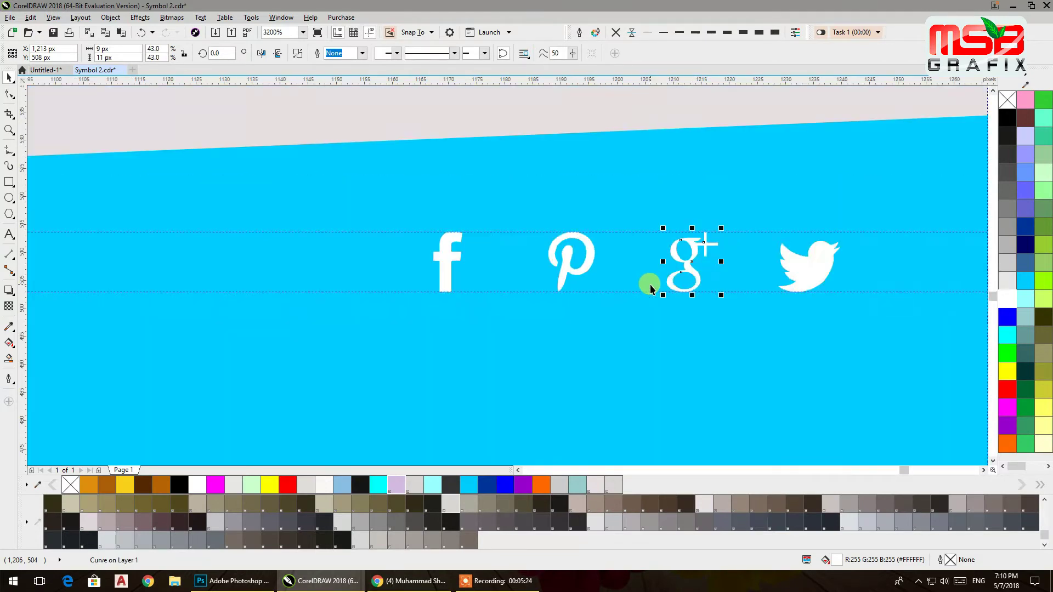
click(736, 280)
scroll(736, 280, up, 2)
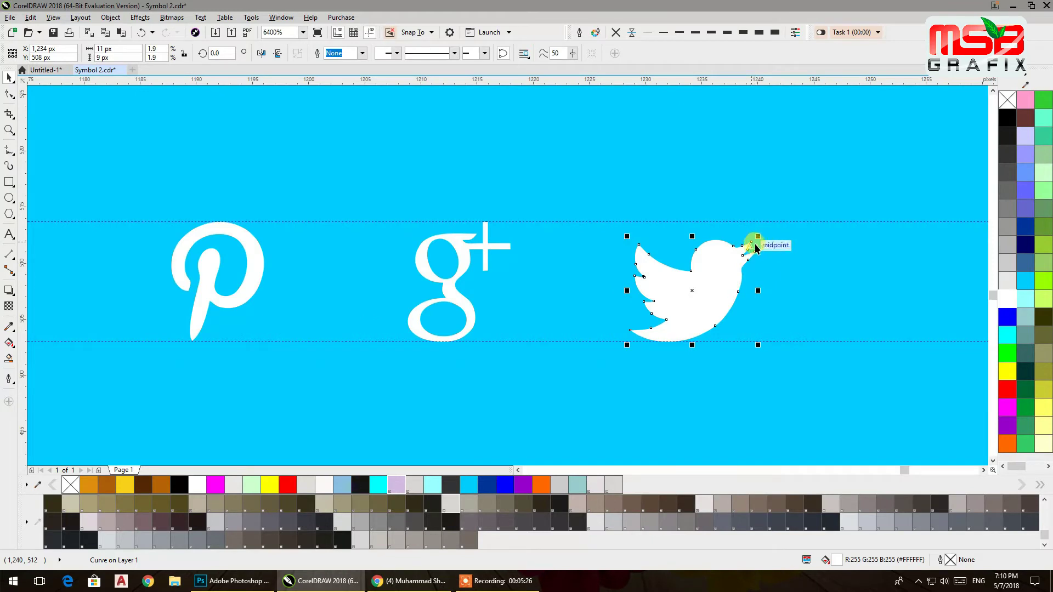
drag(758, 237, 790, 221)
scroll(698, 242, down, 3)
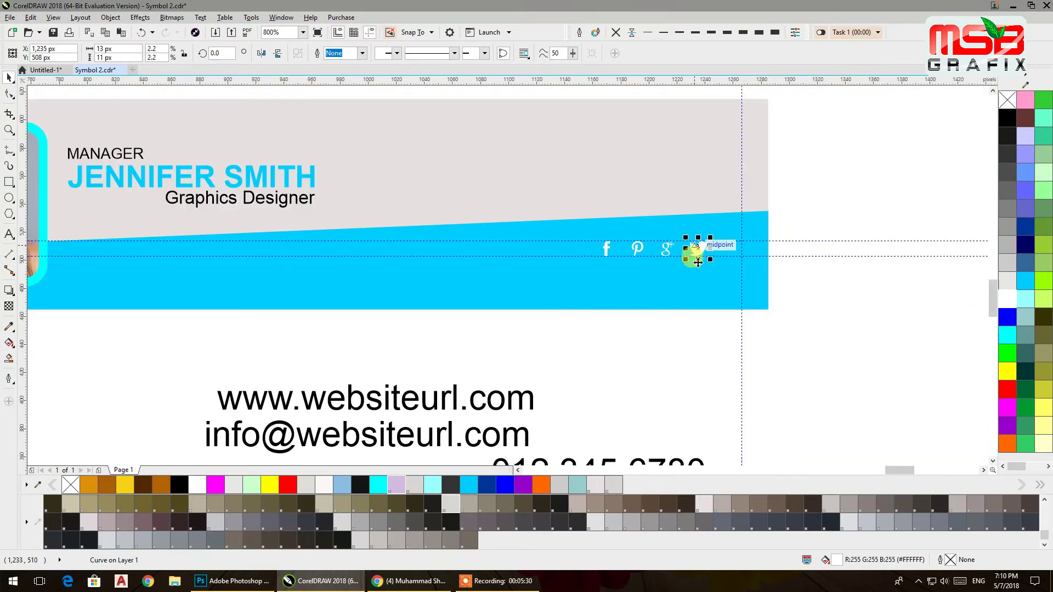
Step: Redistribute the four resized white icons evenly by their horizontal centres
drag(733, 330, 654, 265)
drag(547, 217, 547, 218)
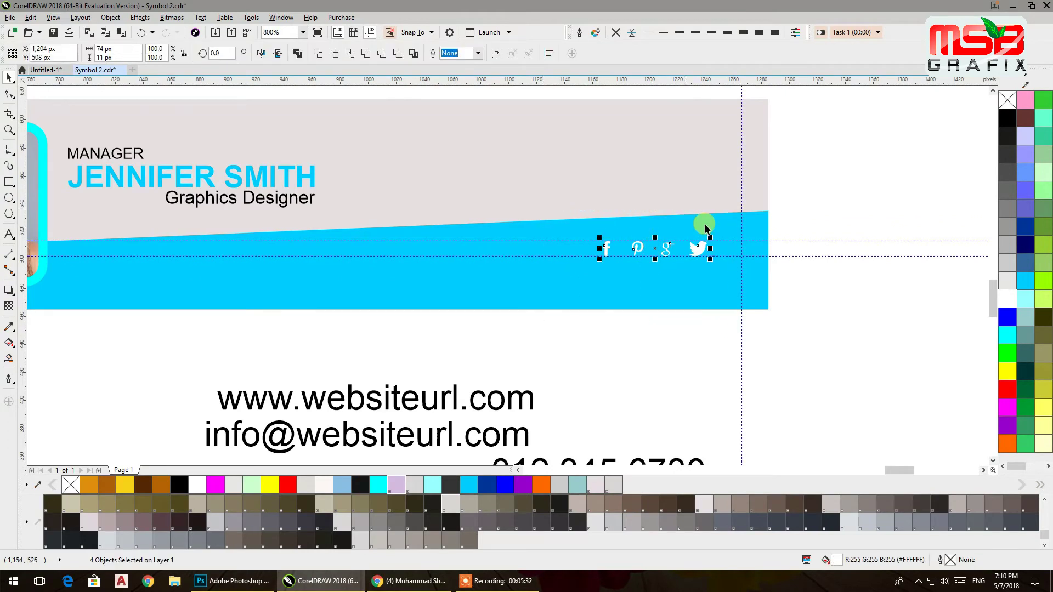
scroll(714, 230, up, 1)
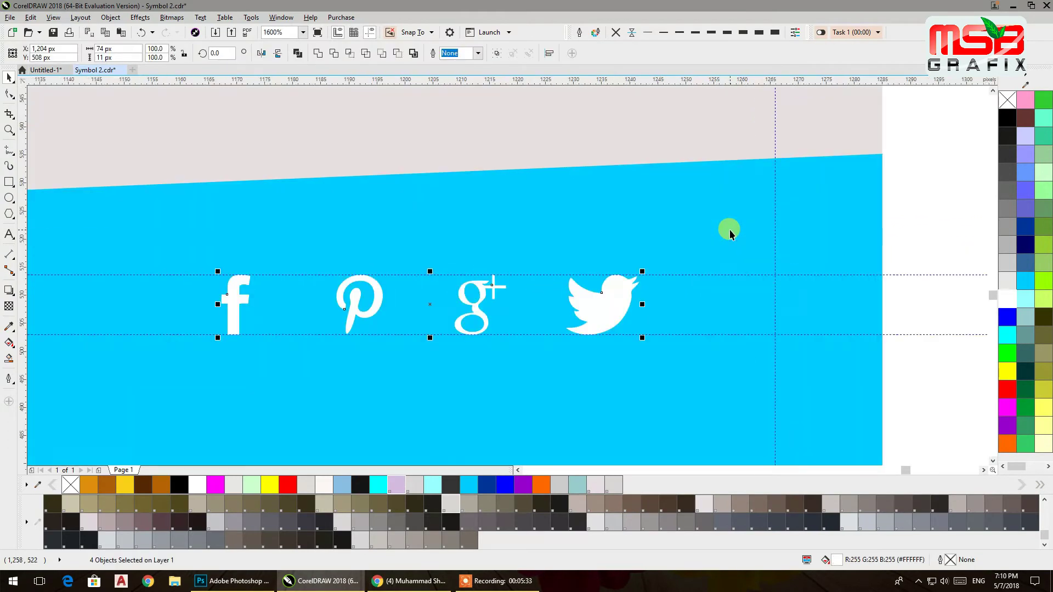
click(530, 53)
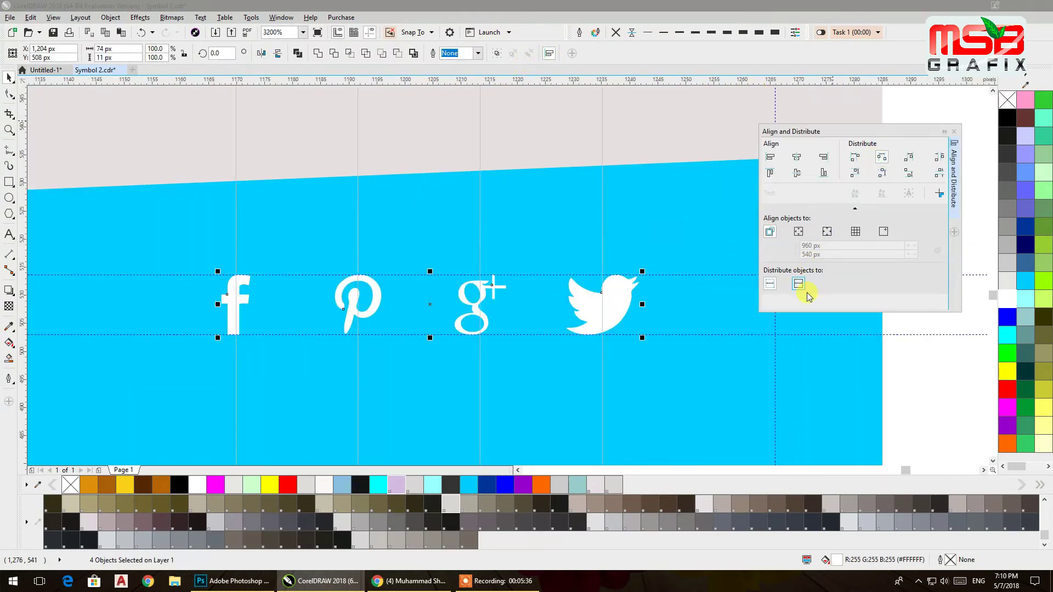
click(954, 134)
click(936, 172)
scroll(842, 212, down, 3)
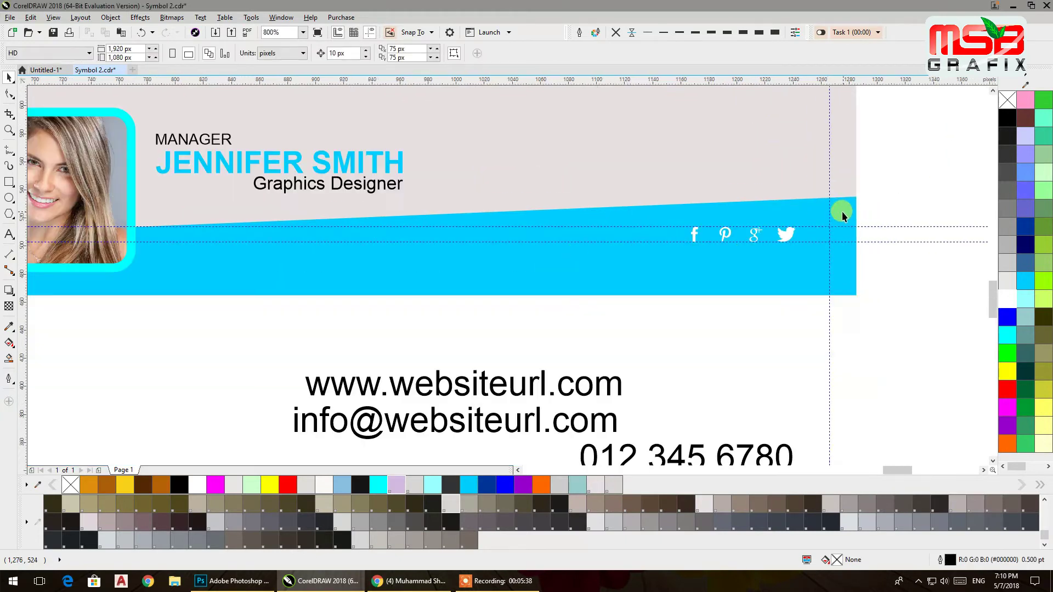
Step: Apply a linear fountain fill to the banner's blue band with both end colours set to #00CCFF
click(757, 247)
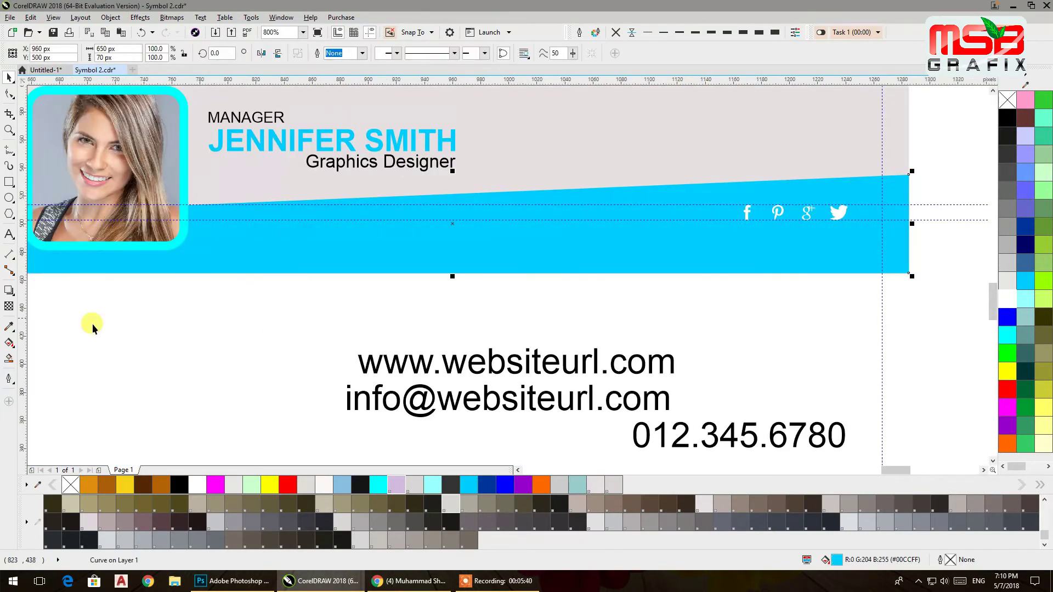
click(10, 344)
drag(482, 184, 551, 318)
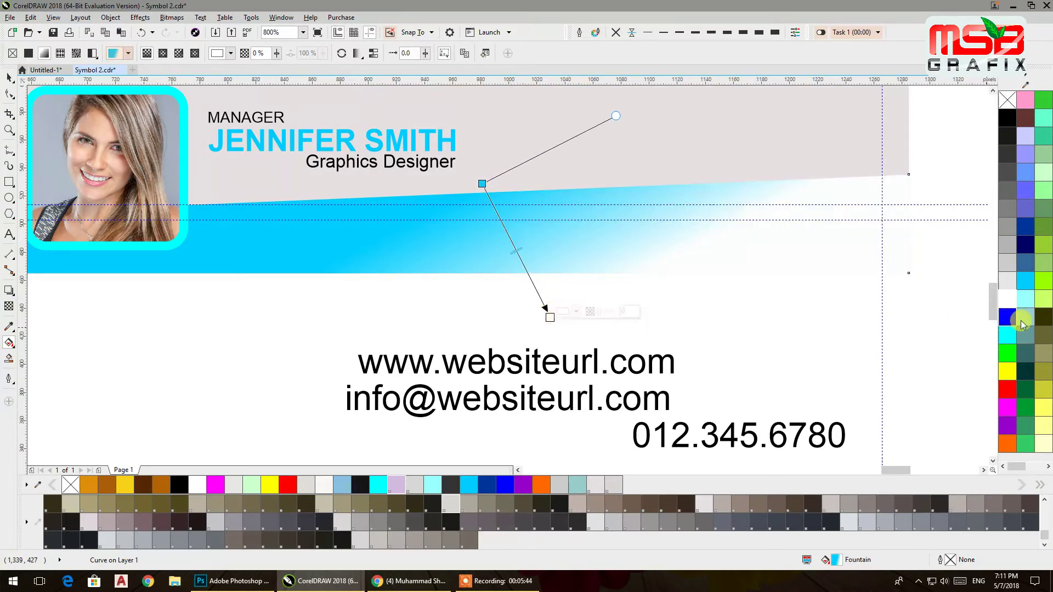
click(1025, 281)
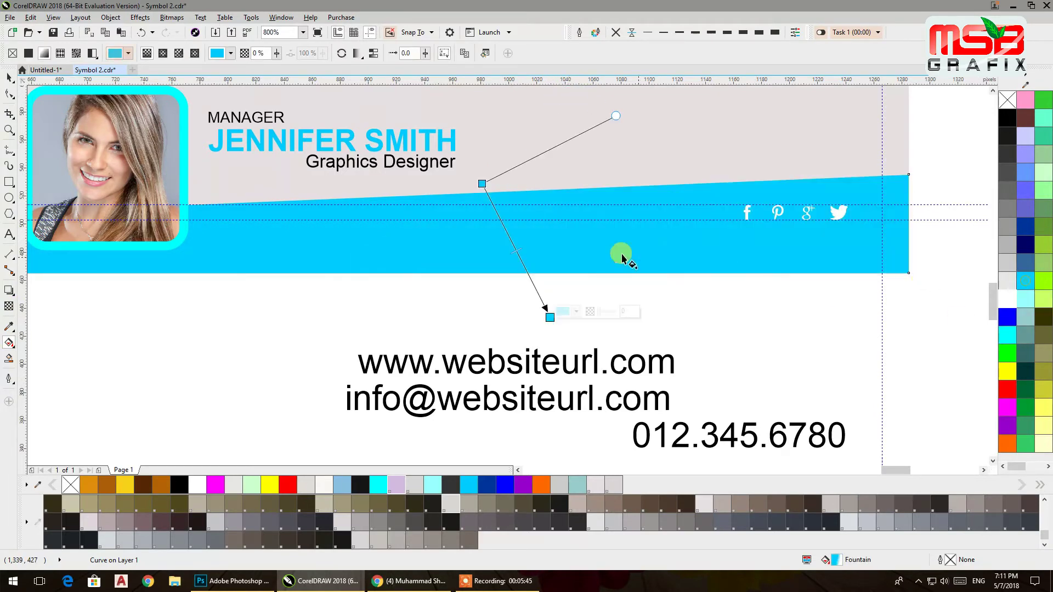
Step: Add a colour node at 45% along the band's gradient and colour it pale cyan
double_click(511, 245)
click(539, 238)
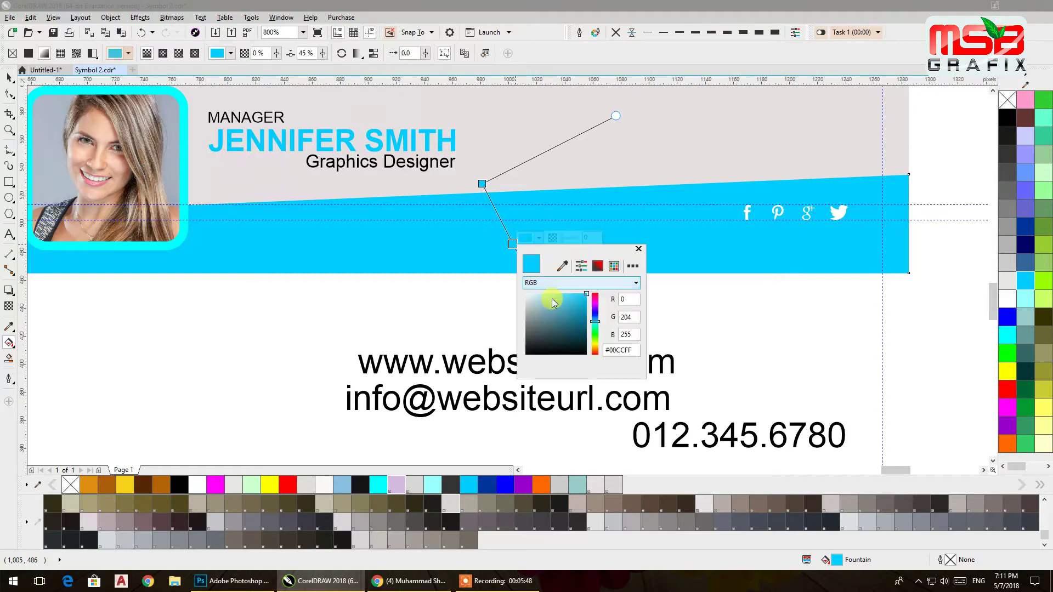
click(581, 311)
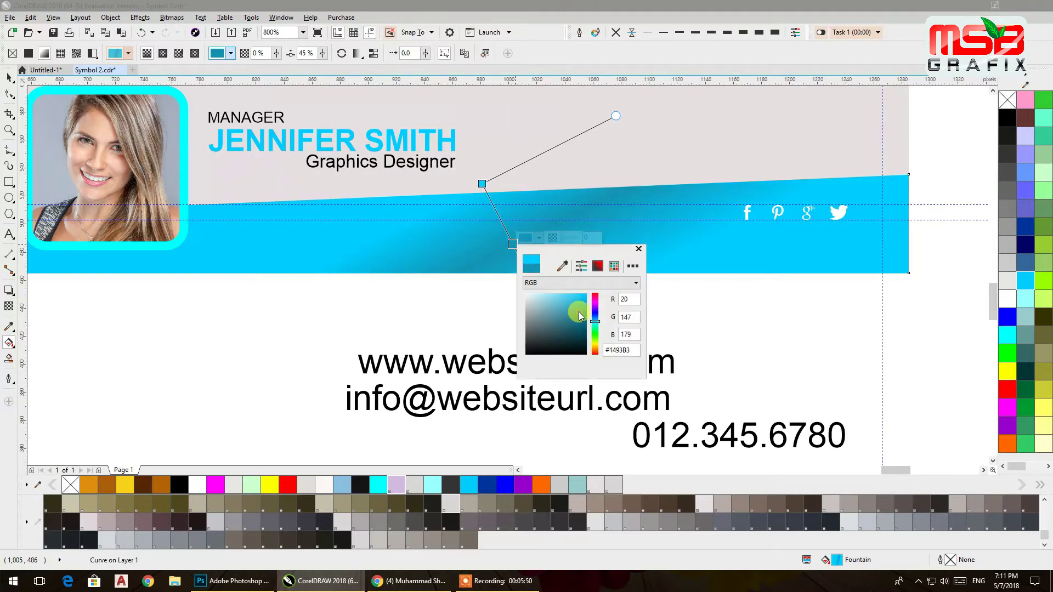
click(595, 325)
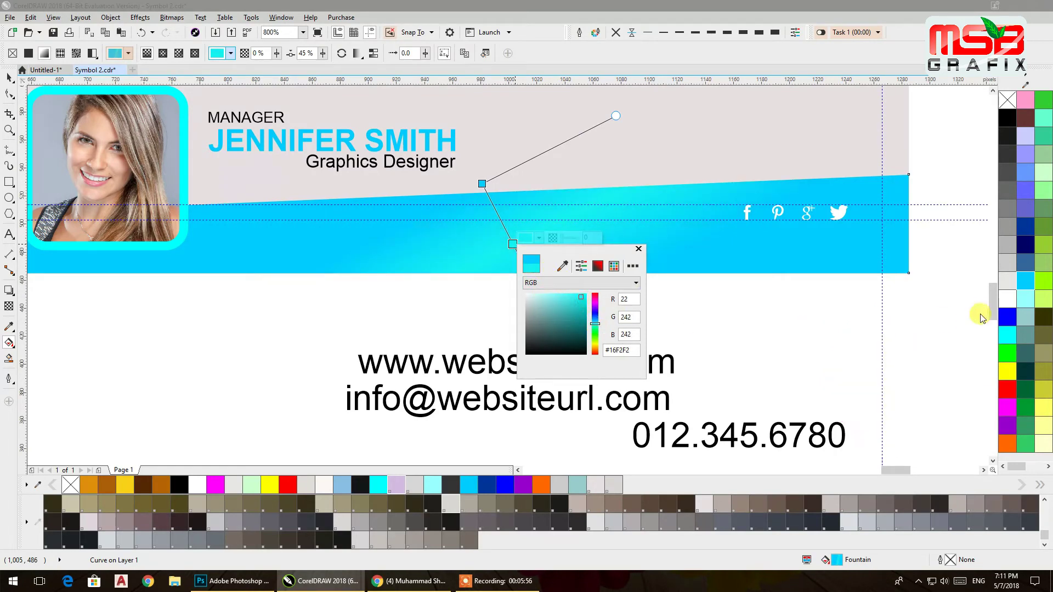
click(1007, 336)
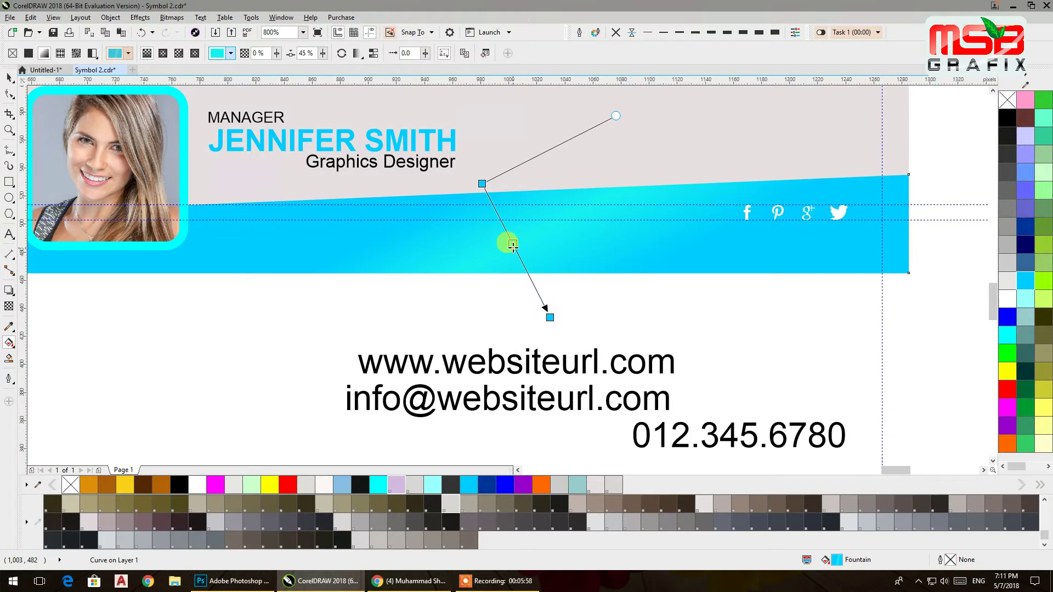
click(1030, 301)
Step: Shorten and tilt the gradient by moving both of its end nodes so the pale streak crosses the band diagonally
drag(482, 183, 520, 170)
drag(550, 318, 549, 287)
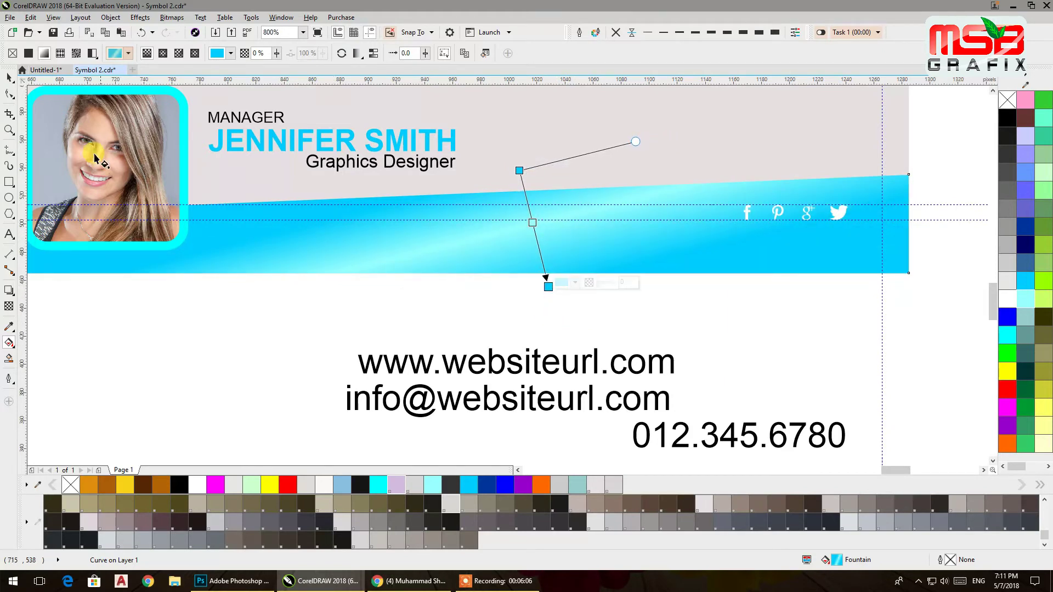
click(6, 79)
click(358, 323)
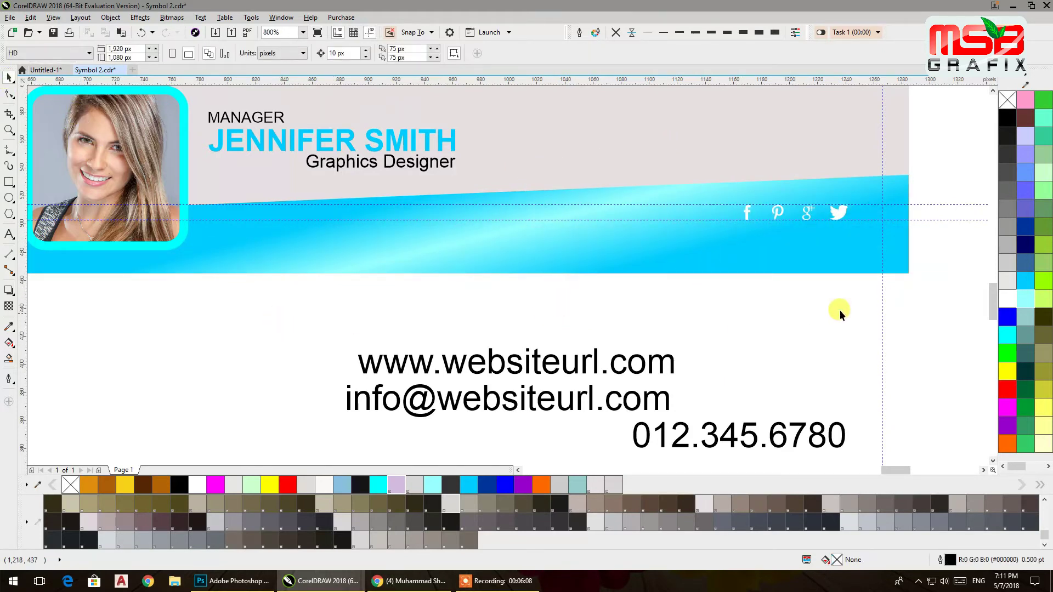
Step: Scale the website, e-mail and phone texts down together to about 2.75 pt
scroll(703, 285, down, 2)
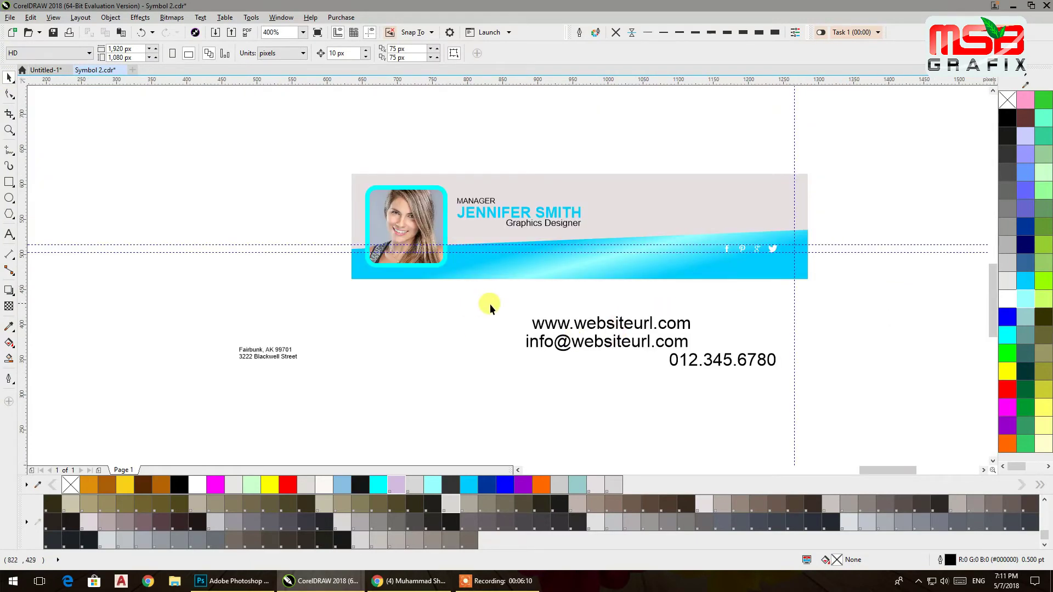
drag(779, 370, 643, 343)
click(633, 362)
scroll(544, 314, up, 2)
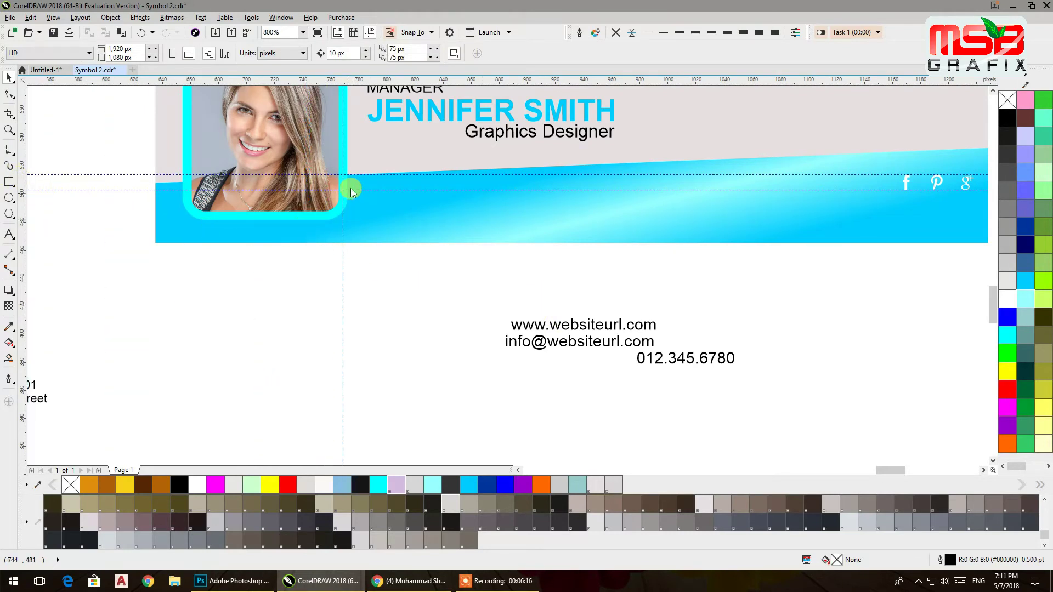
Step: Place a vertical guideline at 786 px along the name's left edge and another along its right edge
drag(358, 119, 368, 117)
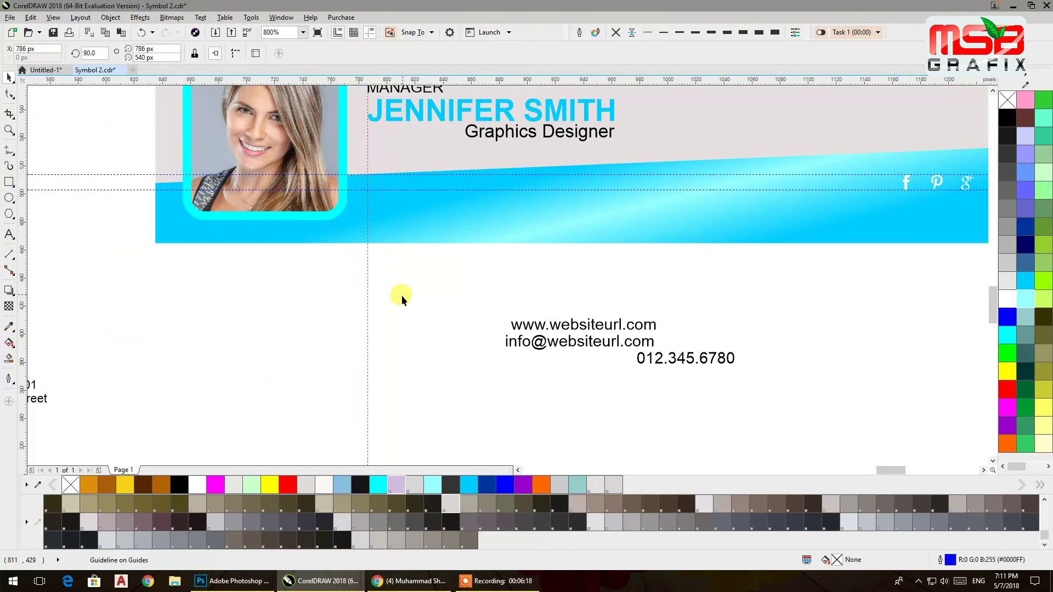
click(29, 165)
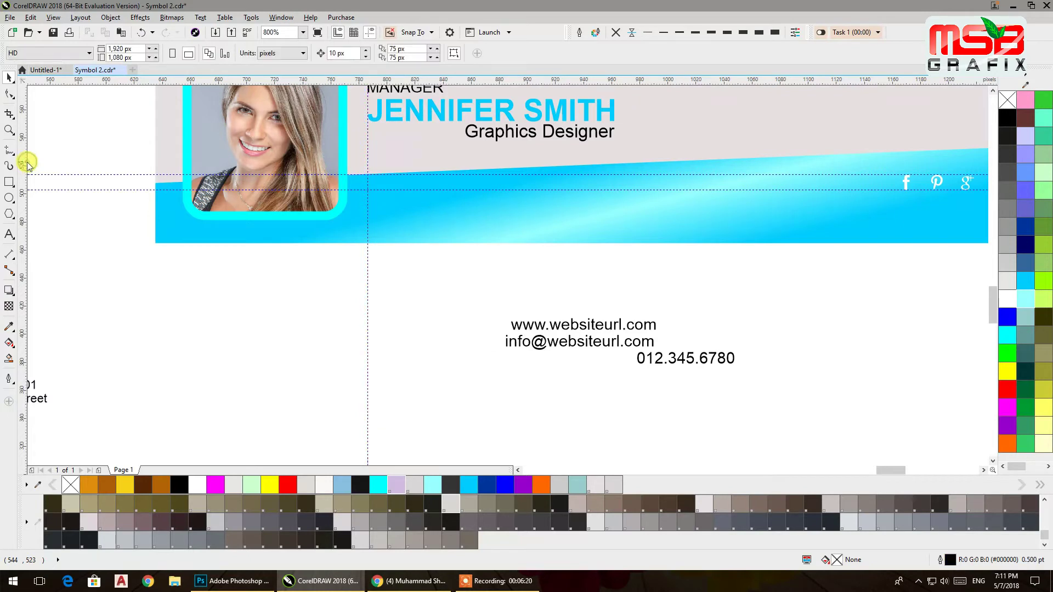
drag(624, 145, 614, 117)
click(635, 310)
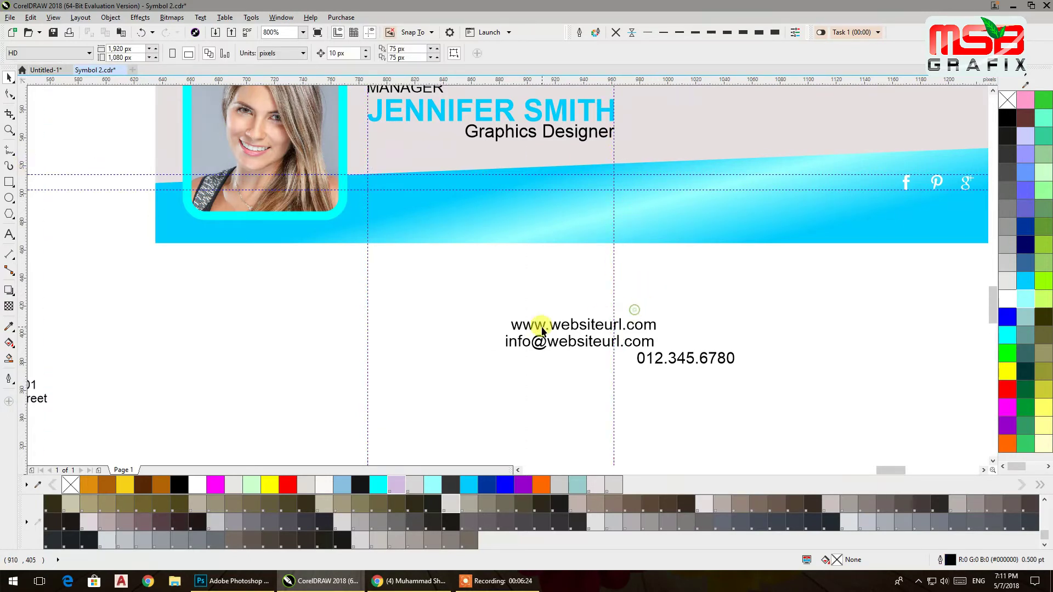
Step: Move the e-mail text onto the blue band at the left vertical guideline and place the website text directly beneath it
drag(540, 329, 432, 317)
drag(516, 343, 379, 184)
drag(416, 317, 378, 200)
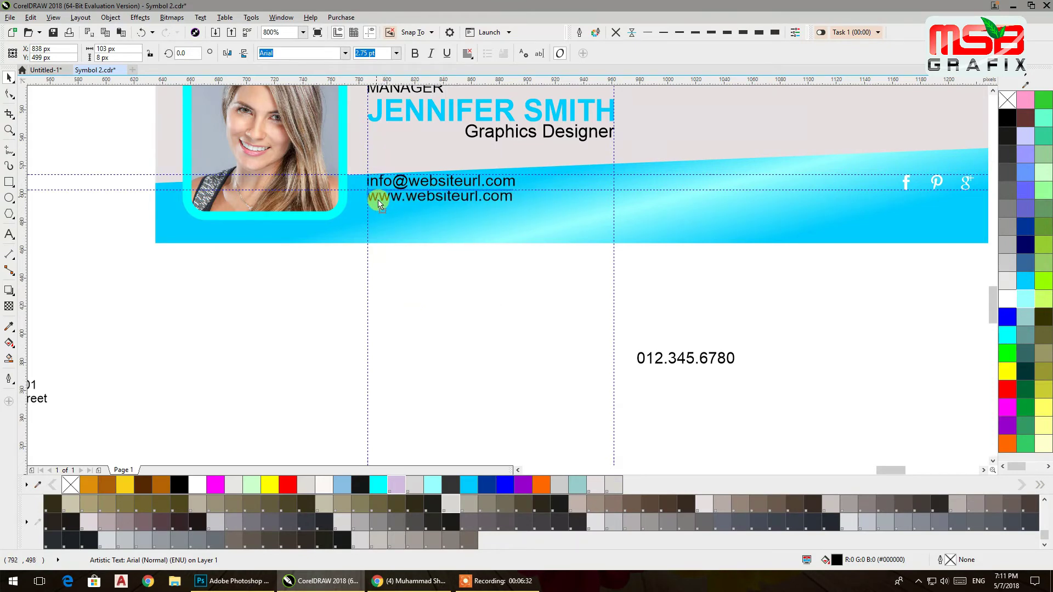
click(421, 266)
Step: Move the phone number and the address block onto the blue band, starting at the vertical guideline on the name's right edge
drag(656, 362, 634, 193)
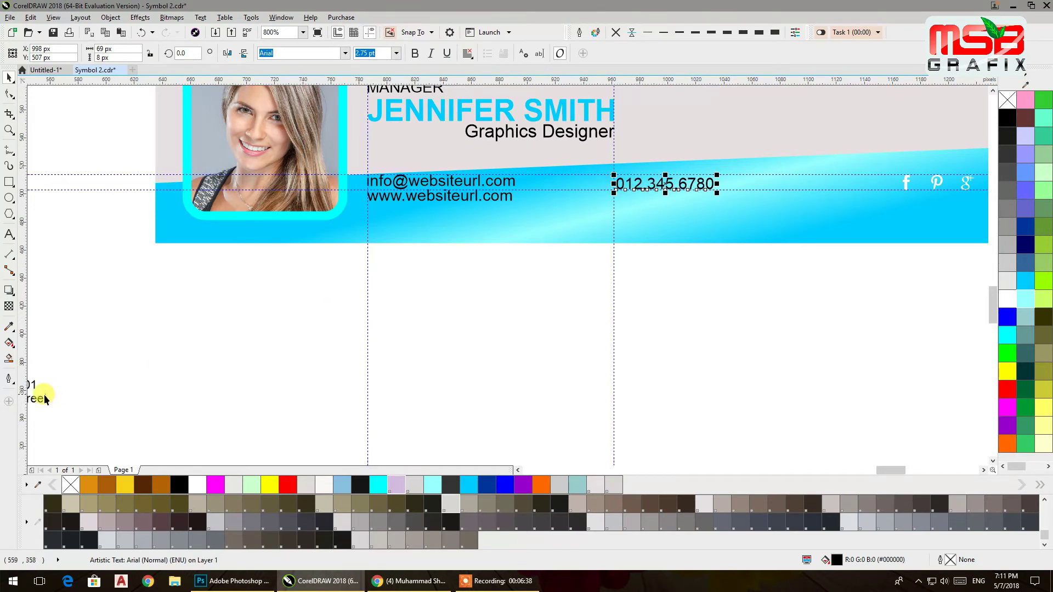
drag(38, 399, 630, 198)
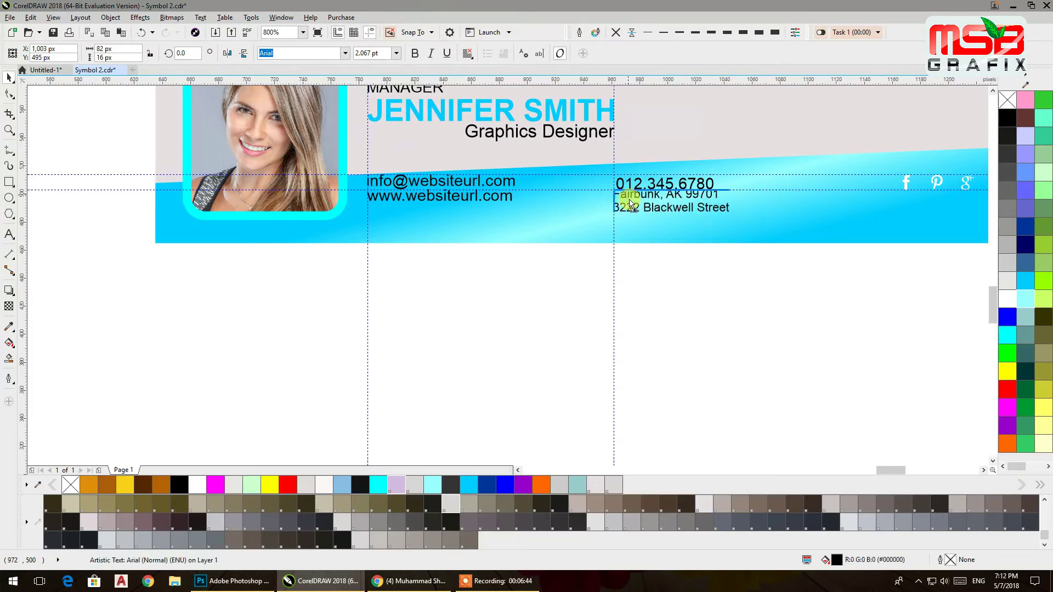
click(654, 264)
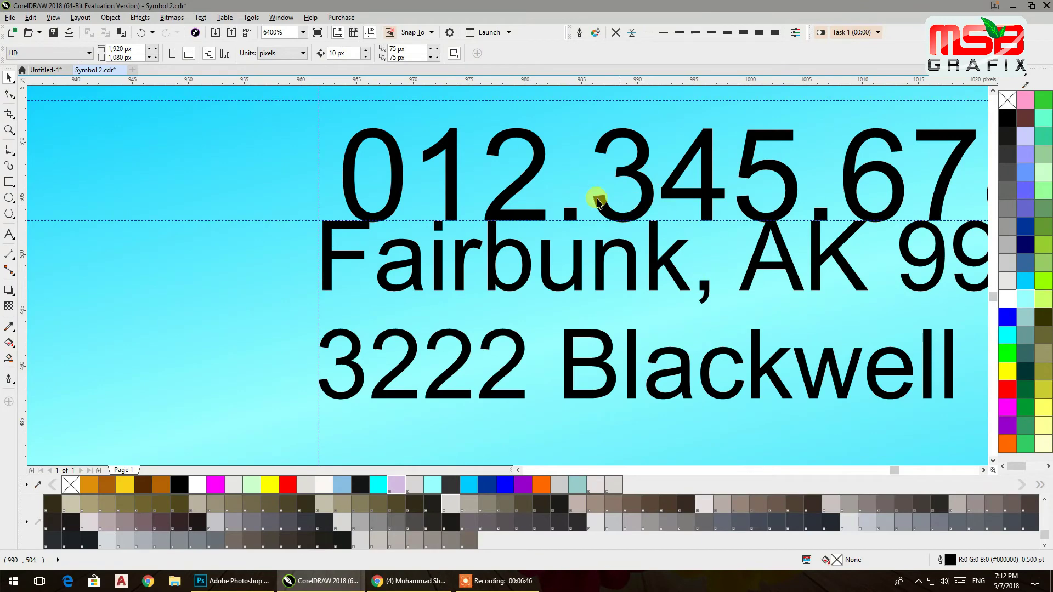
Step: Snap the phone number to the upper guideline intersection and nudge the address block down to Y 490 px
drag(446, 134, 425, 106)
scroll(487, 160, down, 1)
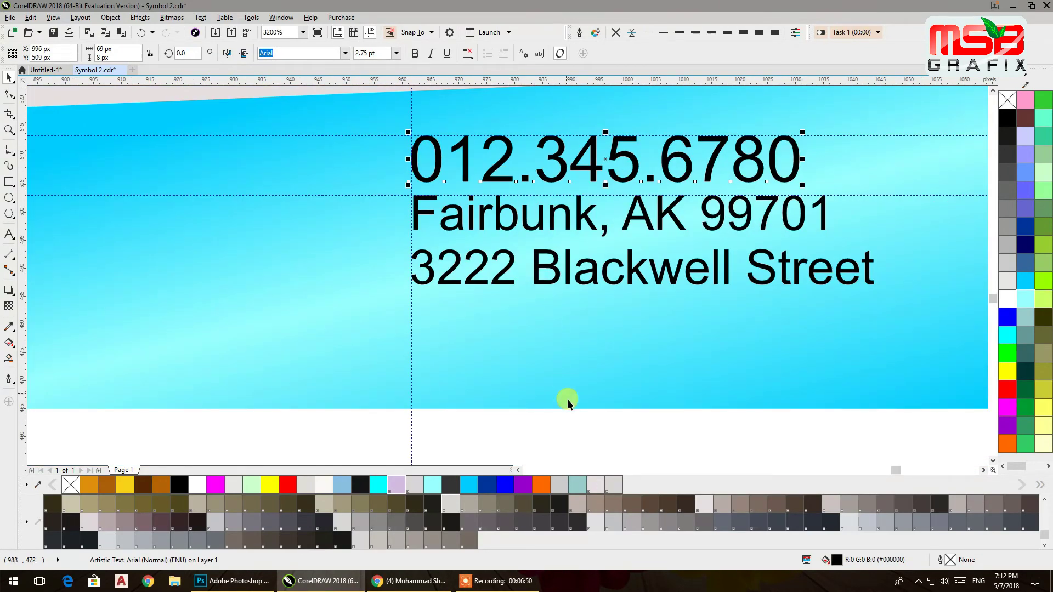
click(570, 433)
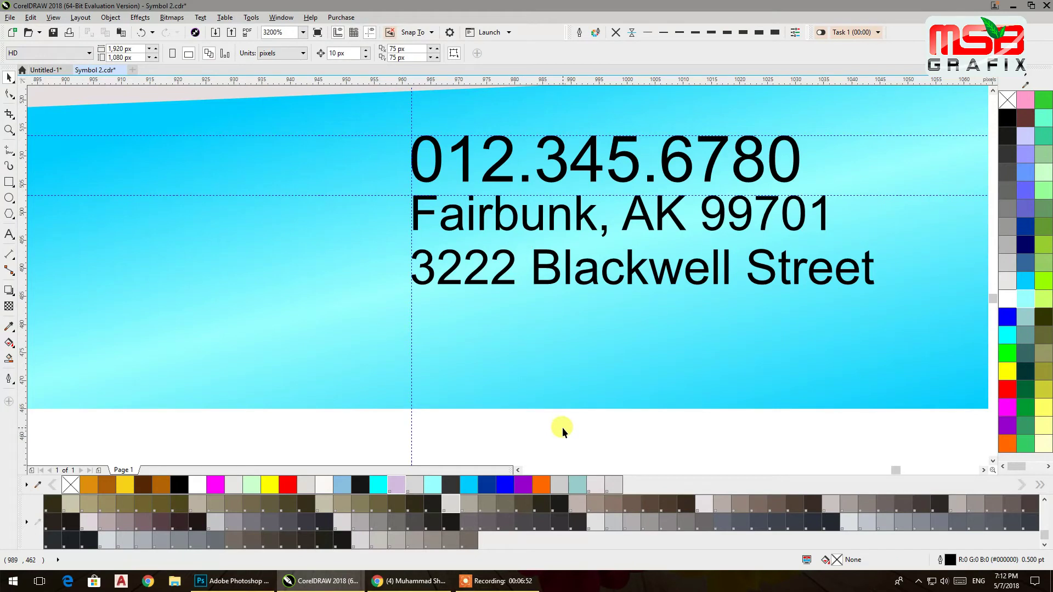
click(581, 220)
key(Down)
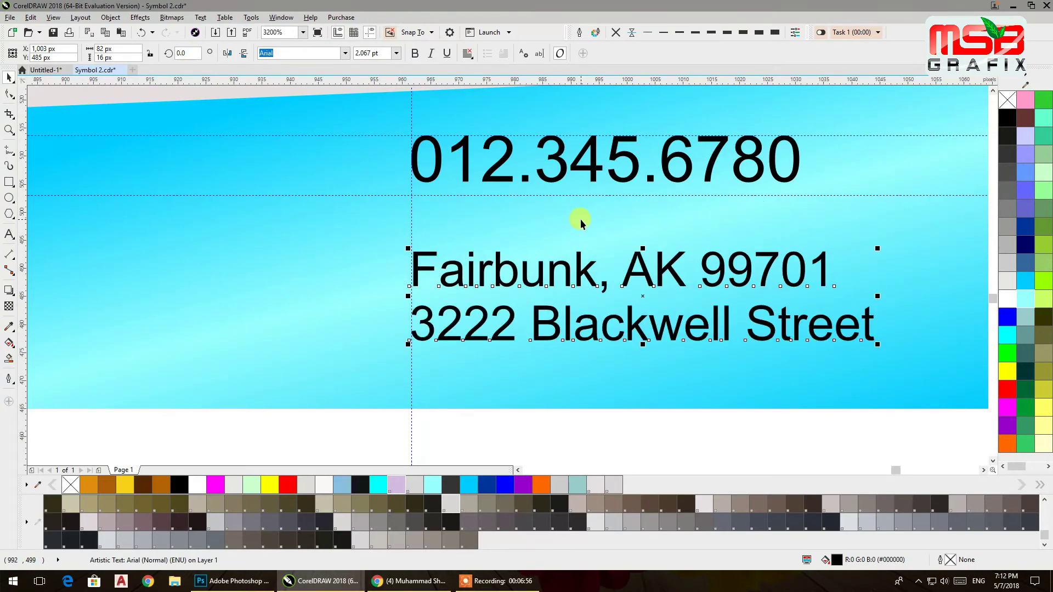
key(Up)
key(ctrl+Down)
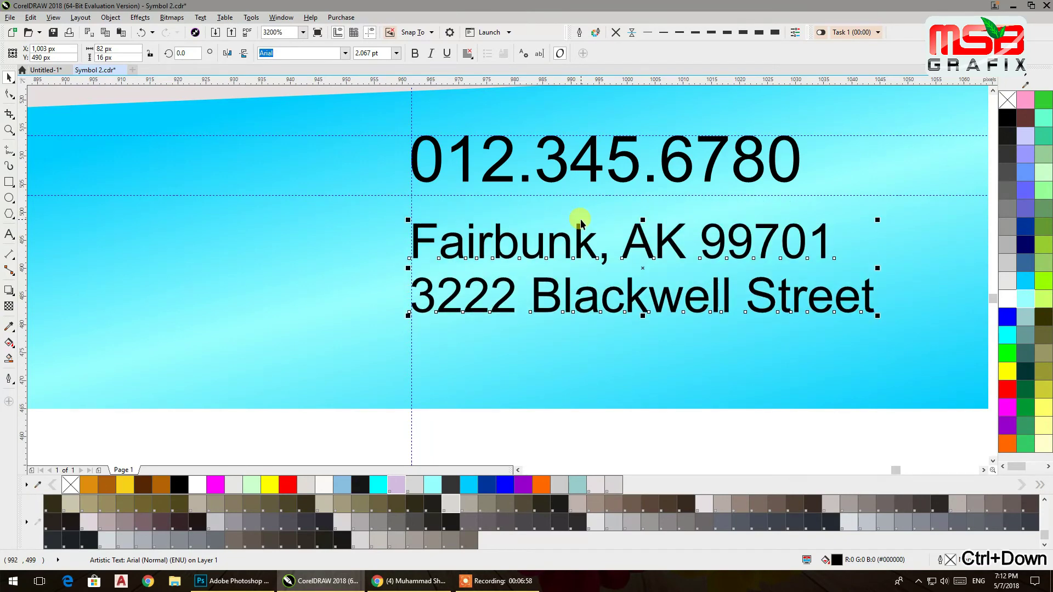
scroll(581, 222, down, 2)
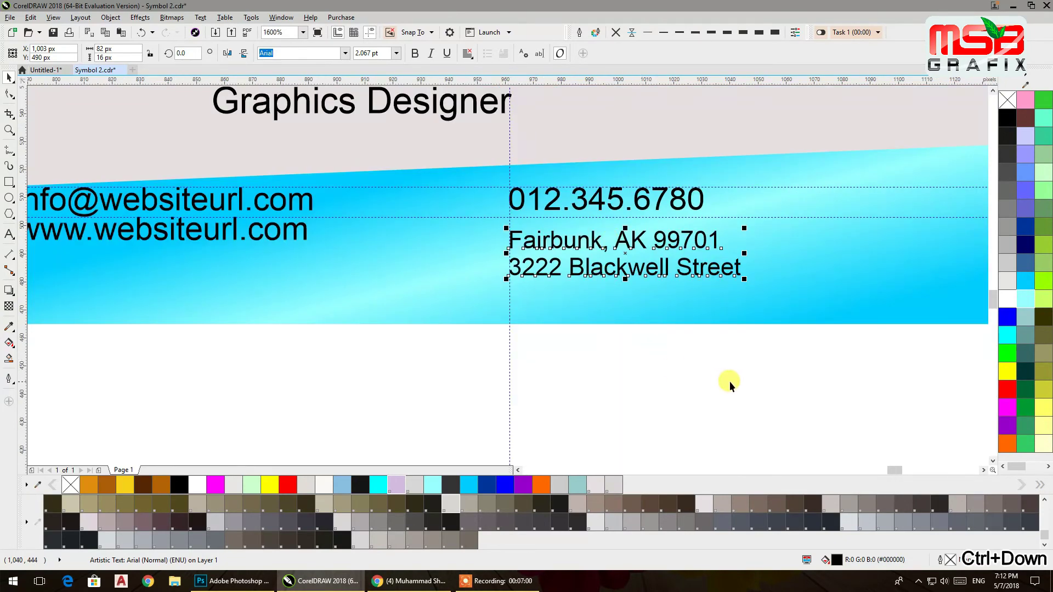
click(730, 381)
Step: Set the font size of all four contact texts to 1.8 pt
scroll(730, 380, down, 5)
scroll(699, 387, up, 5)
drag(933, 401, 172, 125)
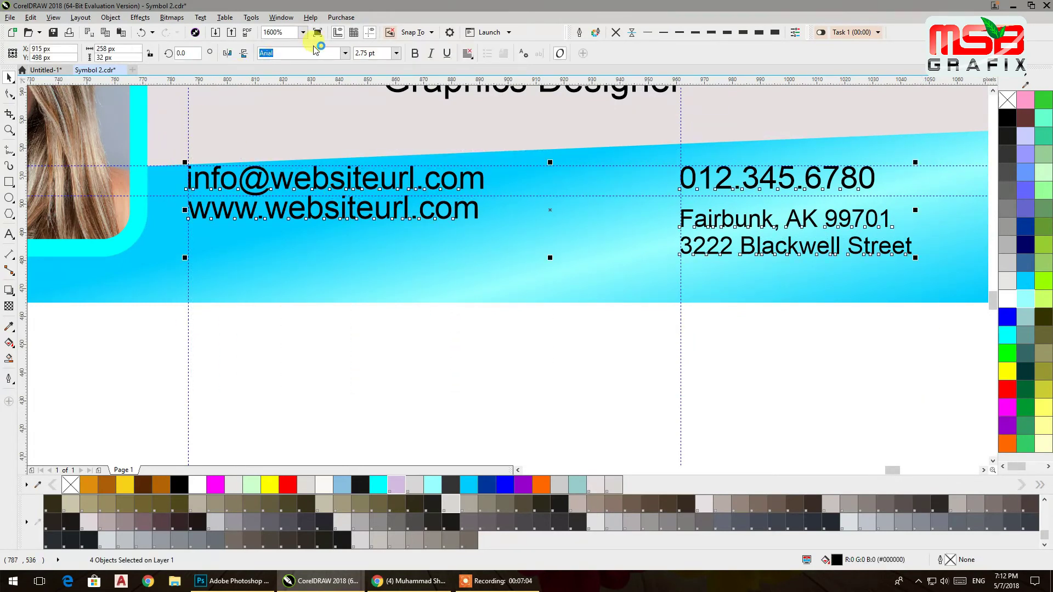
click(357, 54)
key(Return)
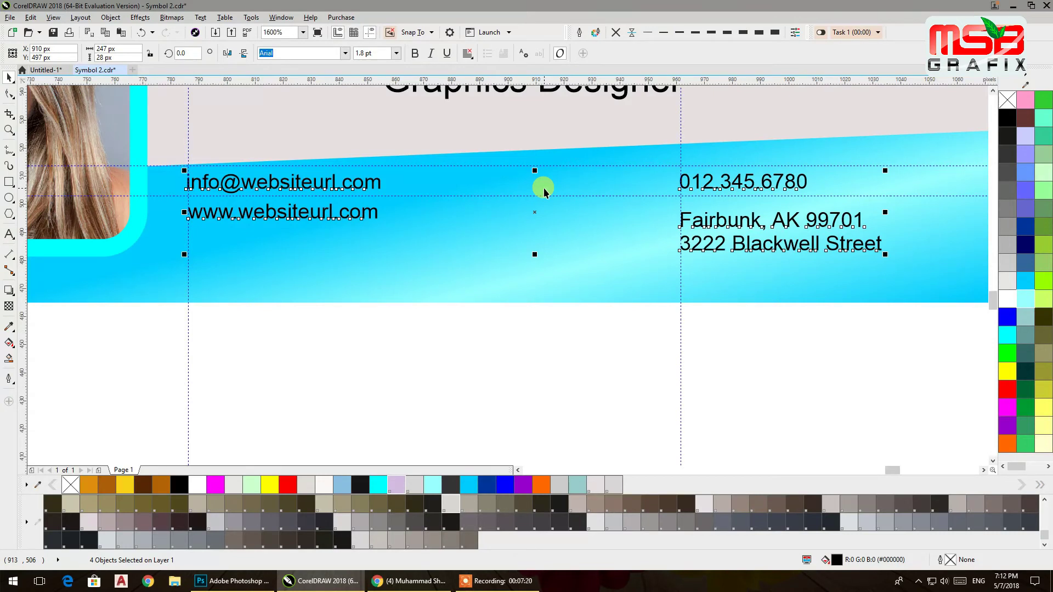
click(625, 347)
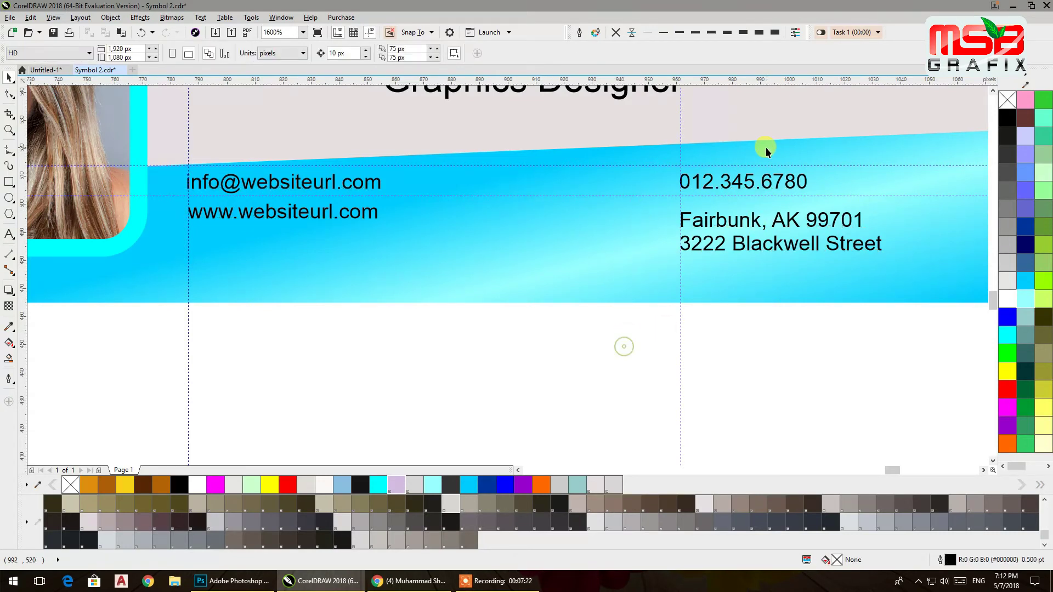
Step: Snap the resized phone number to the upper horizontal guideline and the address block to the lower one, both against the vertical guideline
scroll(694, 172, up, 3)
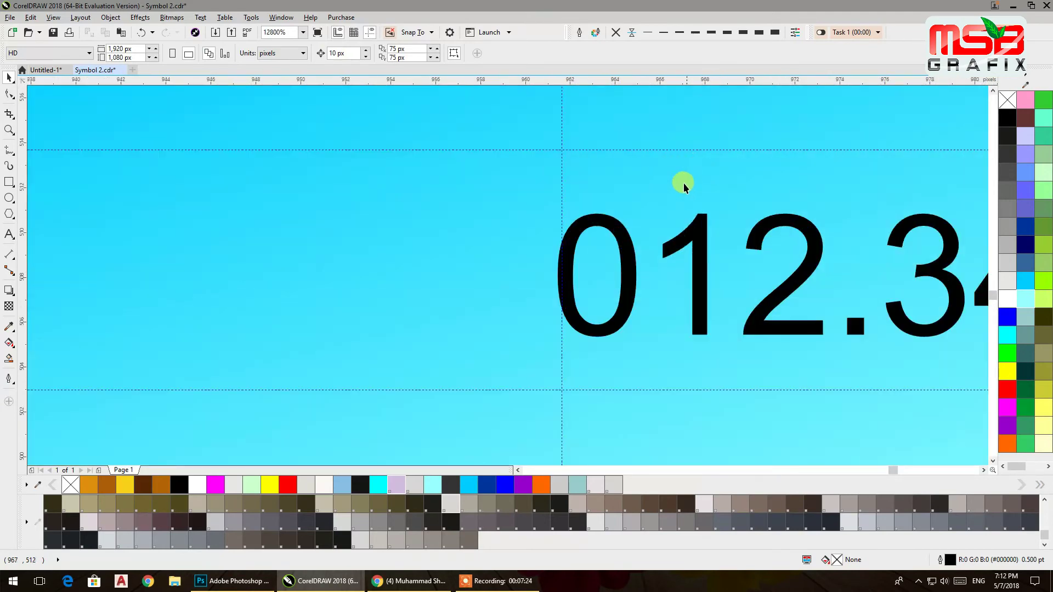
scroll(631, 209, down, 1)
click(629, 170)
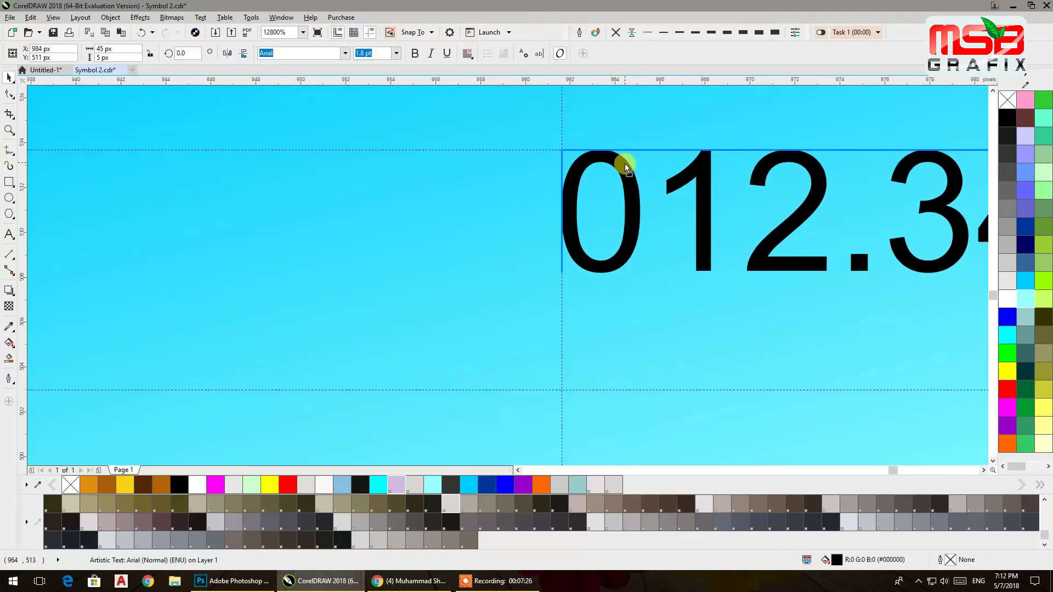
scroll(637, 166, down, 2)
scroll(637, 166, down, 2)
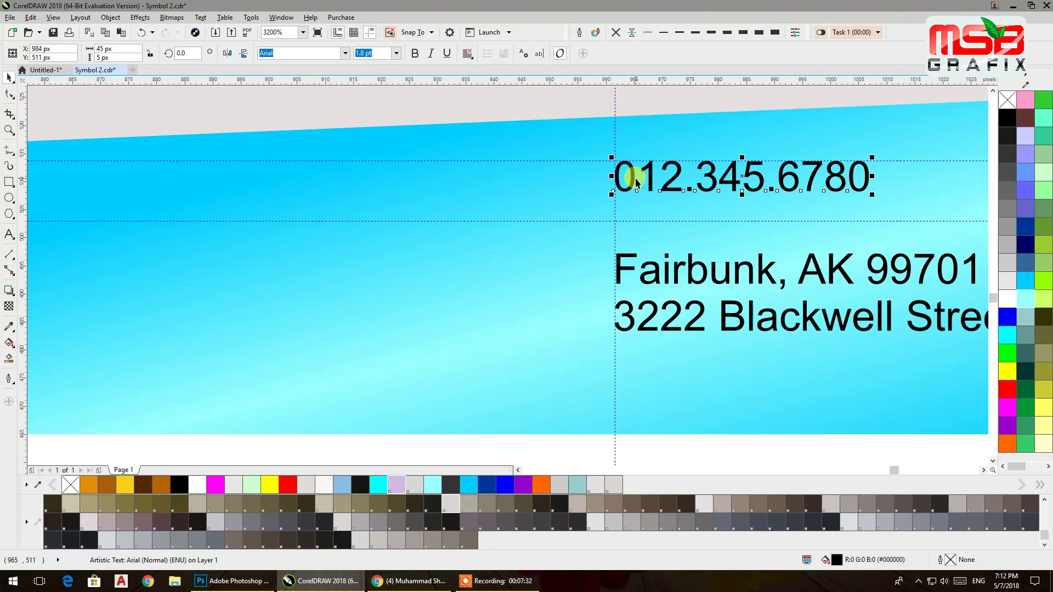
drag(618, 258, 624, 232)
scroll(624, 232, down, 3)
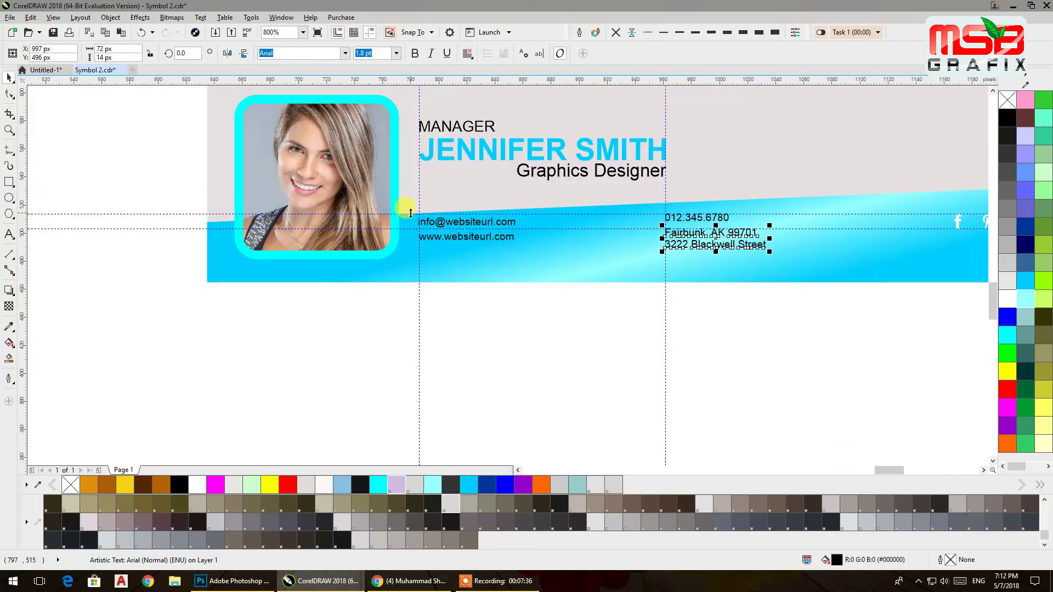
Step: Snap the e-mail text to the upper horizontal guideline and the website text to the lower one beside the portrait
scroll(463, 252, up, 4)
drag(503, 277, 507, 244)
drag(508, 390, 514, 356)
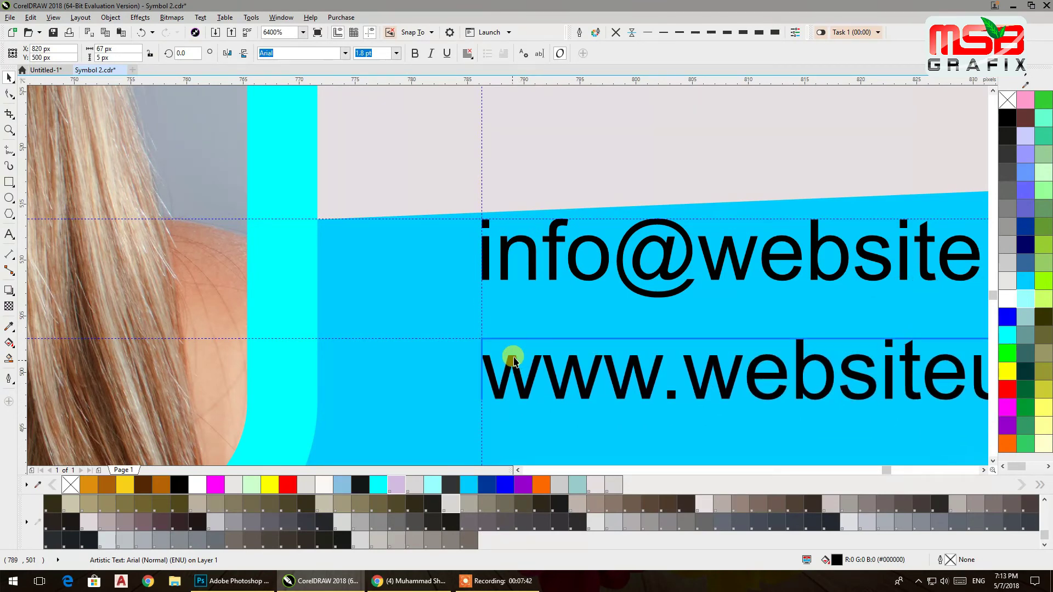
scroll(519, 351, down, 2)
scroll(545, 290, down, 4)
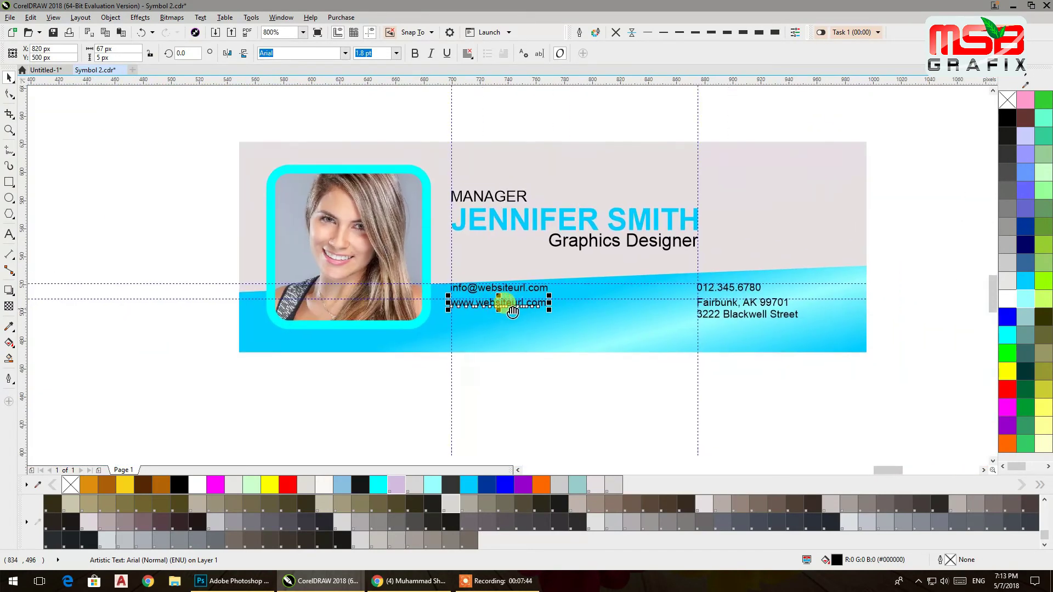
scroll(562, 403, up, 2)
scroll(557, 369, down, 2)
click(658, 399)
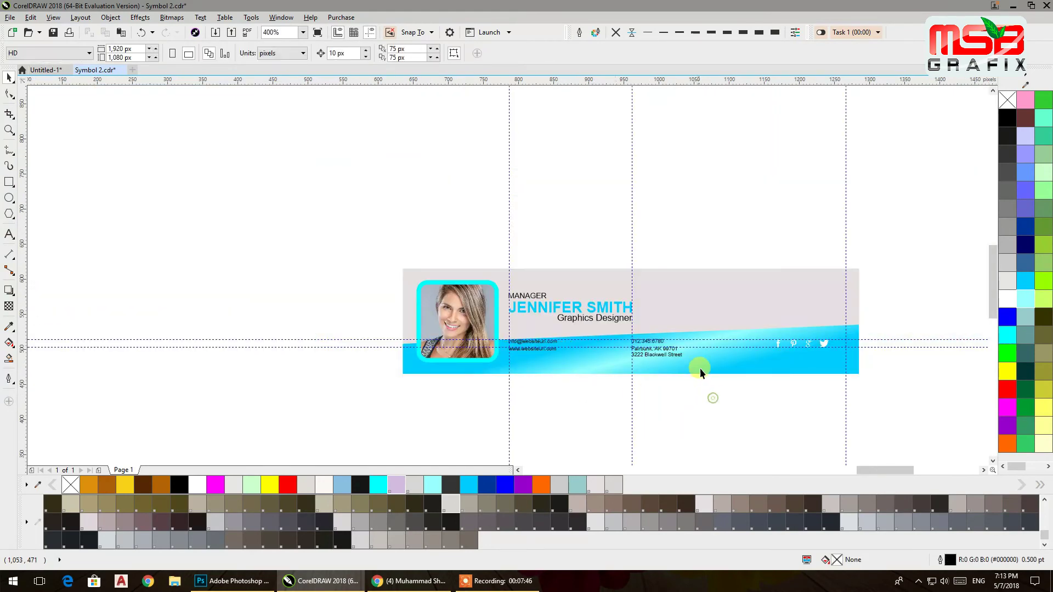
Step: Move the address block to the right of the phone number at about X 1,089 px, Y 507 px, against the upper guideline
scroll(701, 364, up, 2)
drag(423, 294, 679, 268)
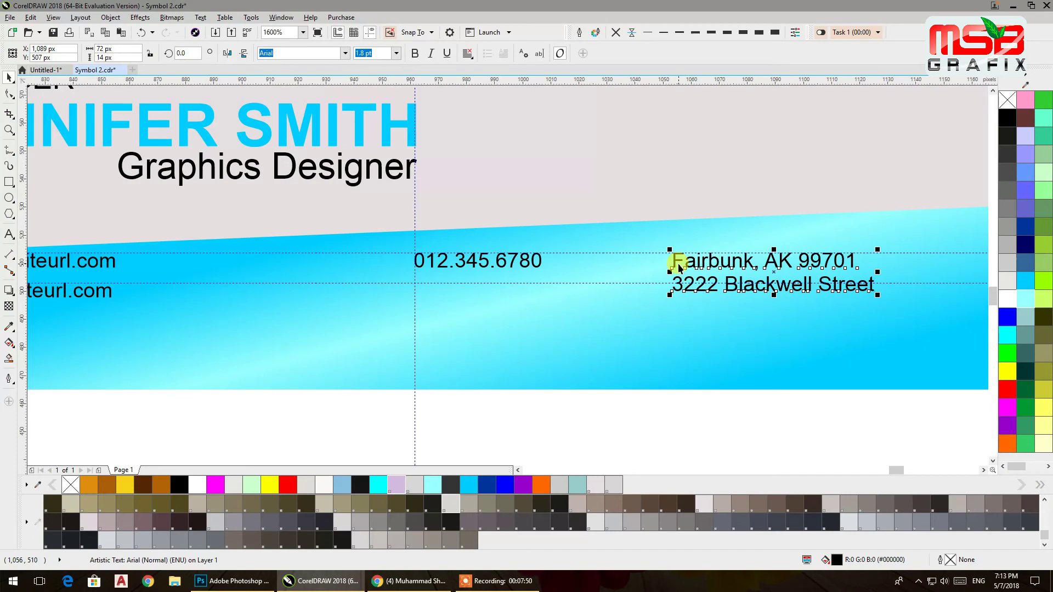
scroll(432, 365, down, 2)
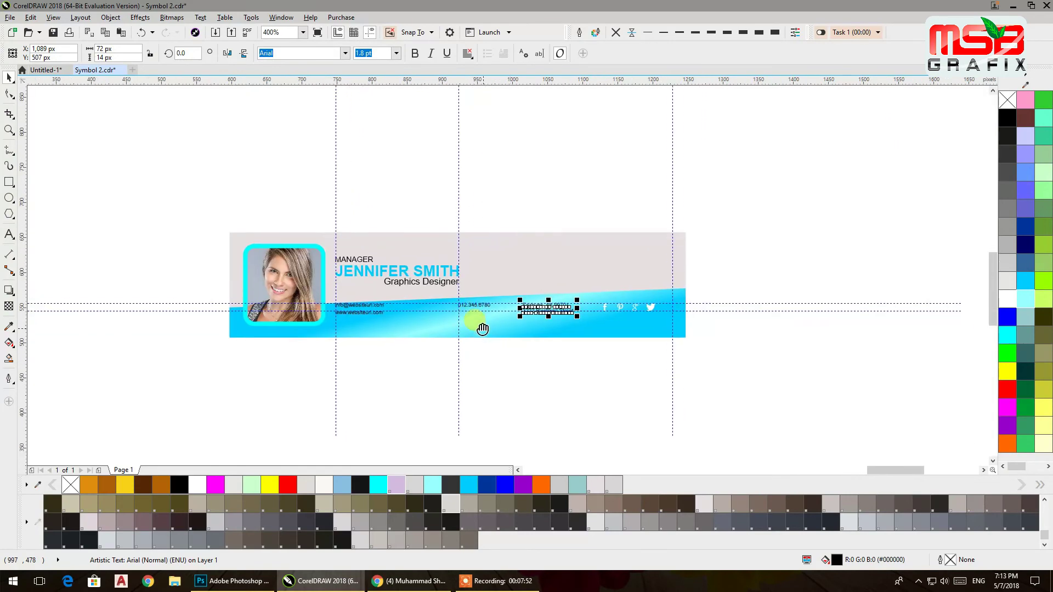
Step: Move the phone number left to X 954 px, Y 511 px and shift its vertical guideline to the text's left edge at X 931 px
scroll(482, 326, up, 1)
drag(24, 223, 538, 294)
drag(432, 276, 389, 276)
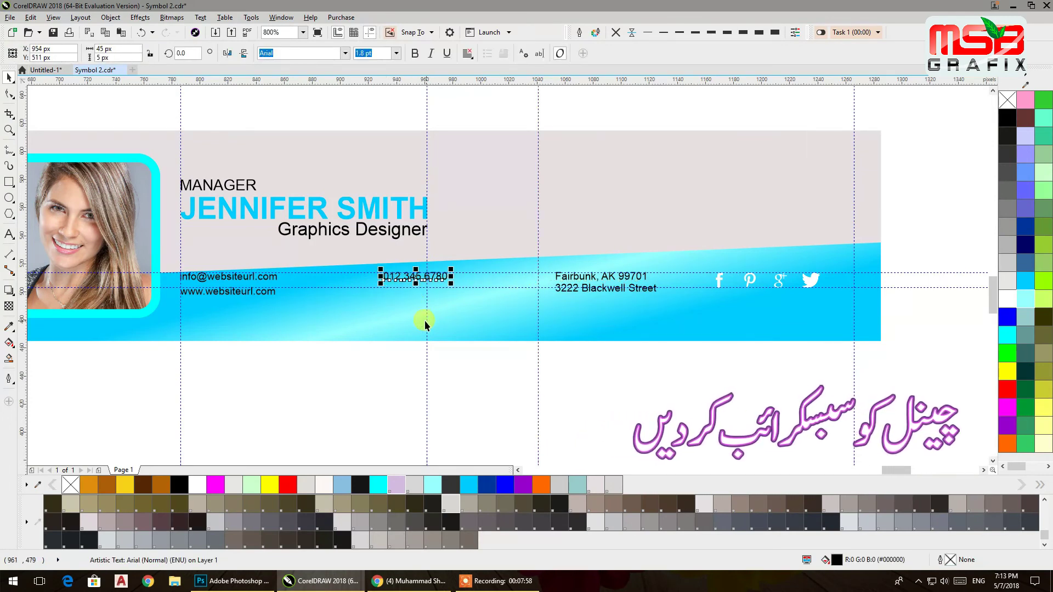
drag(426, 321, 383, 288)
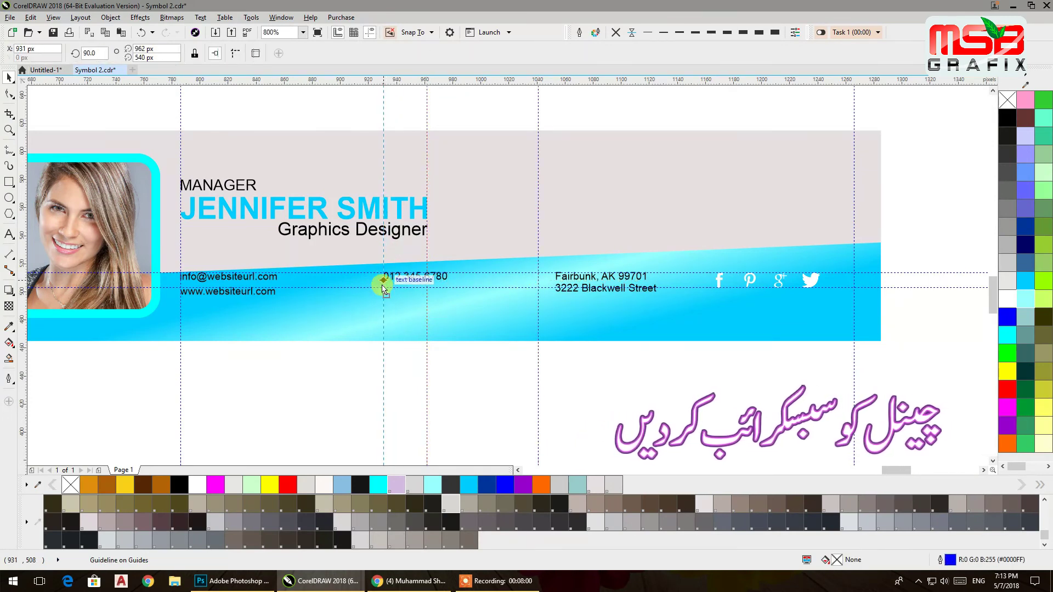
click(429, 363)
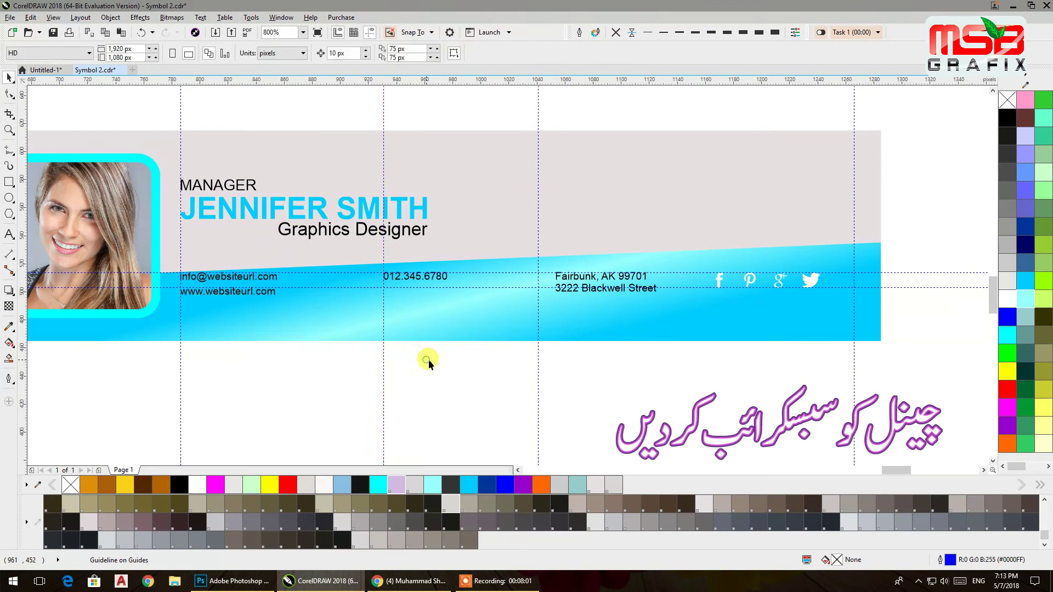
Step: Snap the address block's left edge to the vertical guideline at X 1,041 px, keeping it under the upper horizontal guideline
click(553, 281)
drag(553, 281, 542, 286)
click(597, 389)
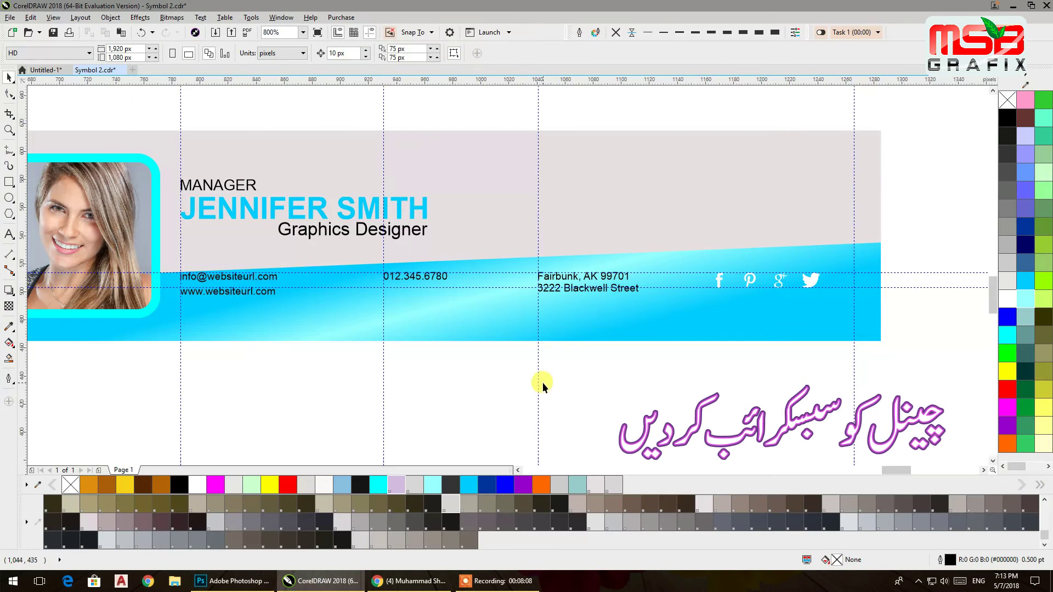
Step: Shift the phone number's vertical guideline to X 924 px and snap the phone number against it at X 947 px, Y 511 px
drag(384, 374, 375, 375)
click(409, 363)
scroll(391, 276, up, 2)
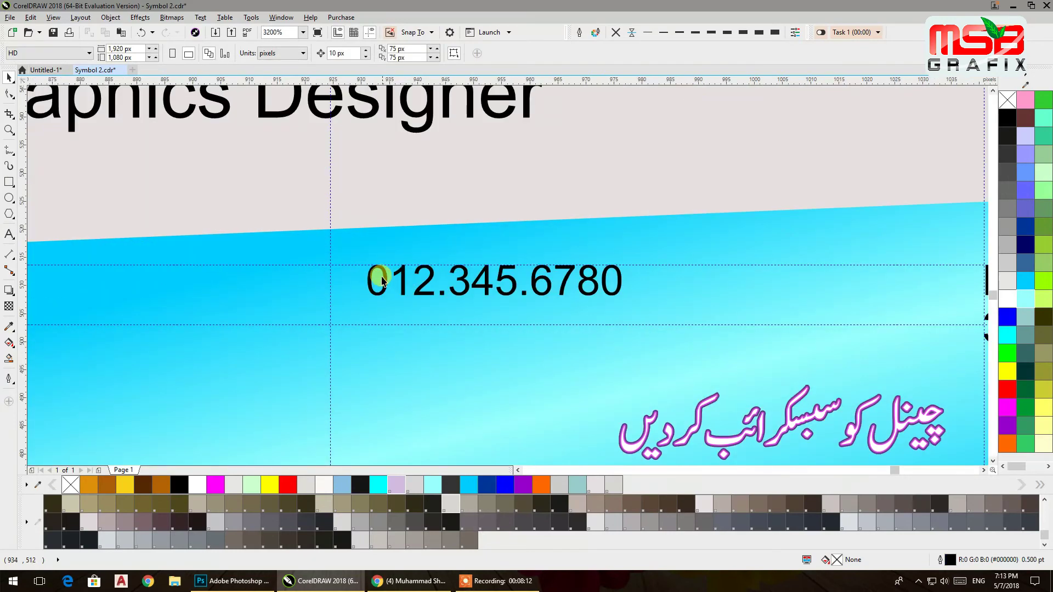
drag(384, 281, 345, 279)
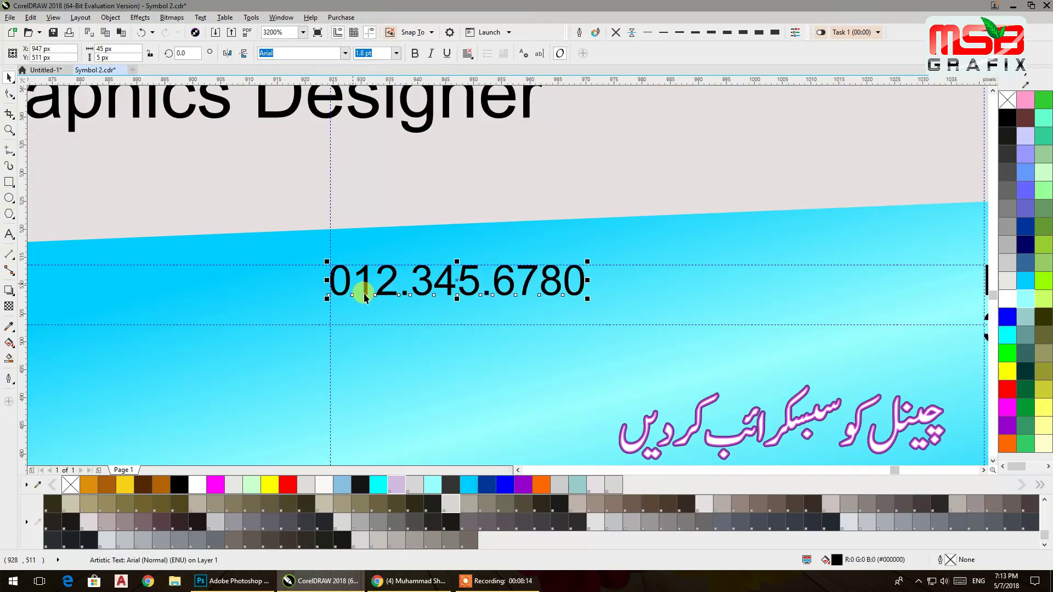
scroll(505, 313, down, 1)
scroll(504, 312, down, 2)
click(551, 402)
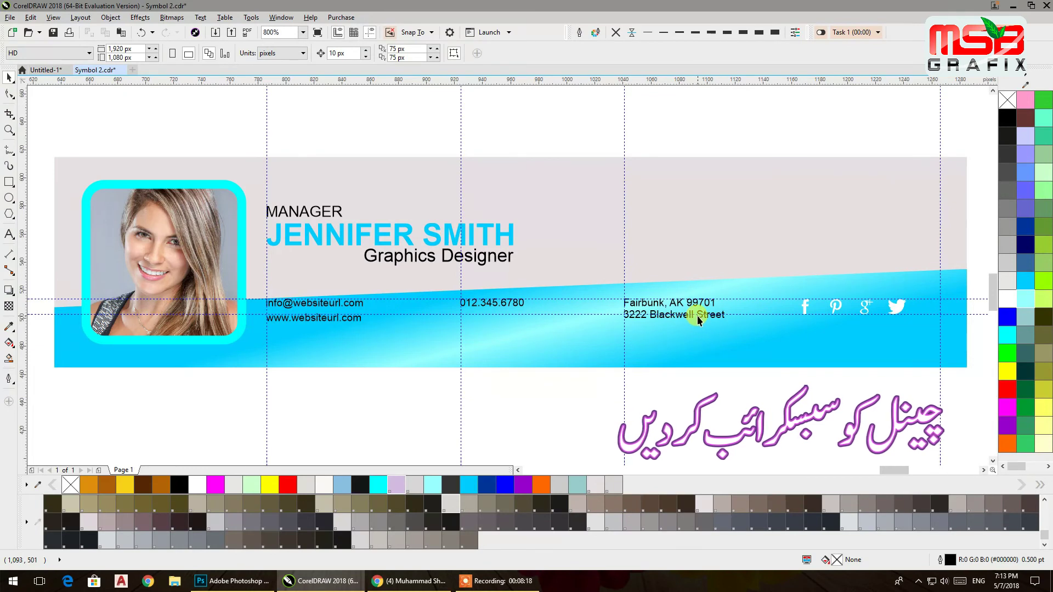
Step: Increase the address block's line spacing with the Shape tool until its second line sits just below the lower horizontal guideline
click(668, 316)
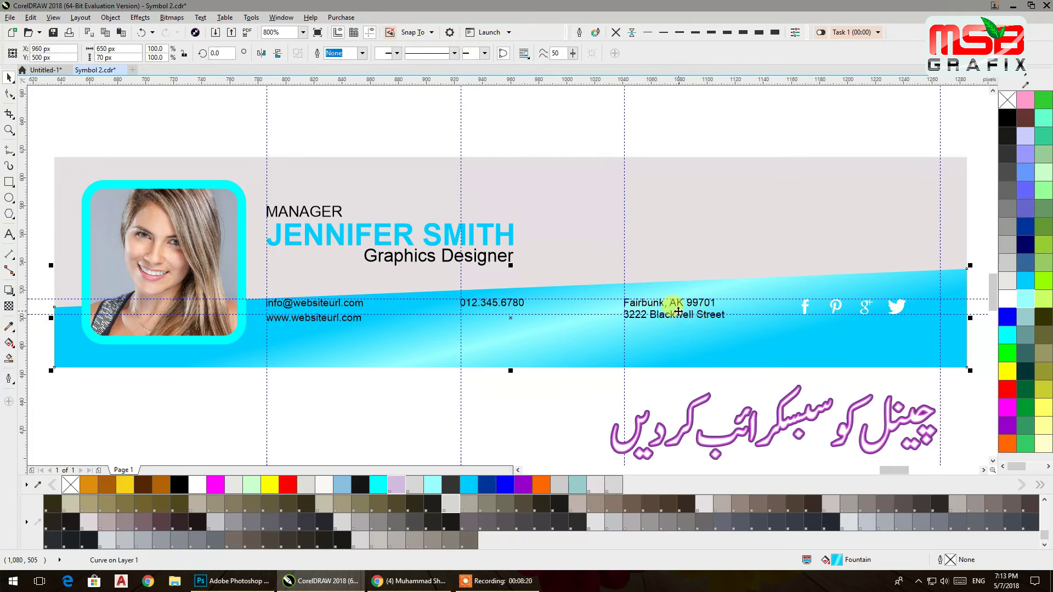
mouse_move(742, 418)
mouse_down()
mouse_move(687, 339)
mouse_move(588, 265)
mouse_up()
click(10, 94)
scroll(616, 277, up, 2)
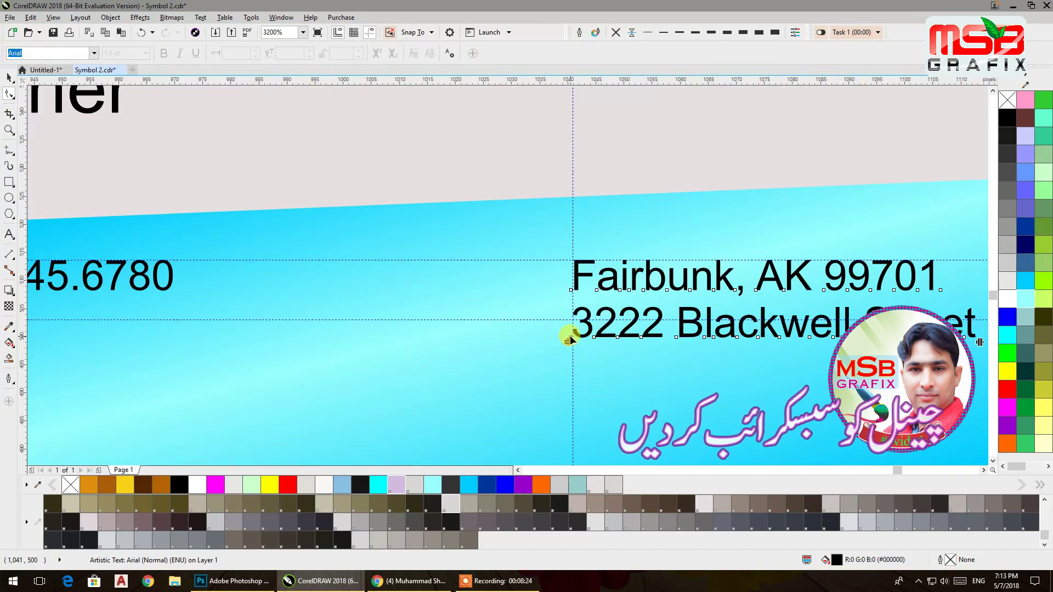
drag(567, 343, 566, 360)
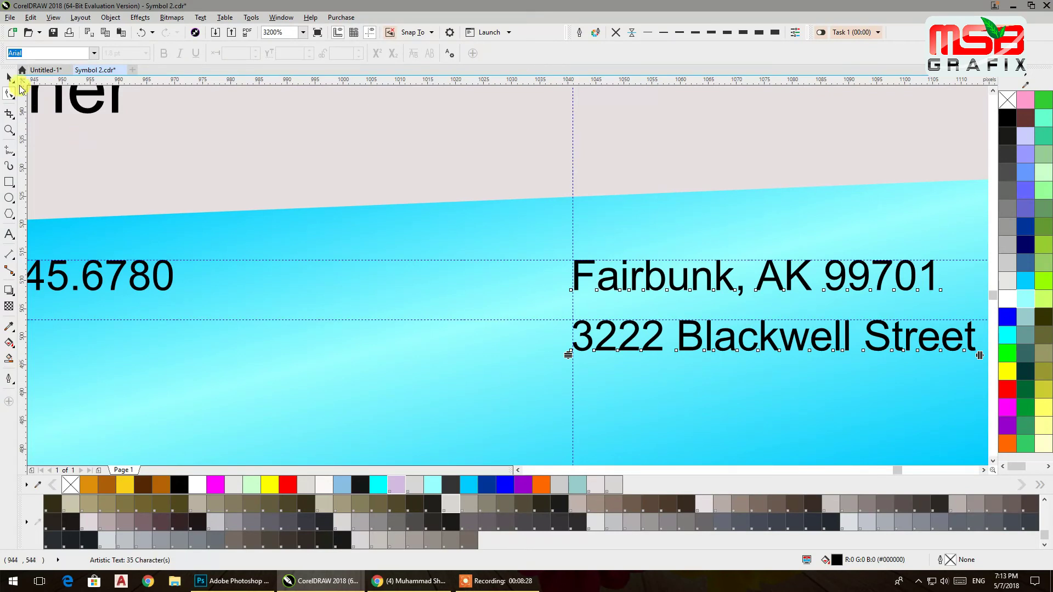
scroll(512, 215, down, 1)
click(635, 415)
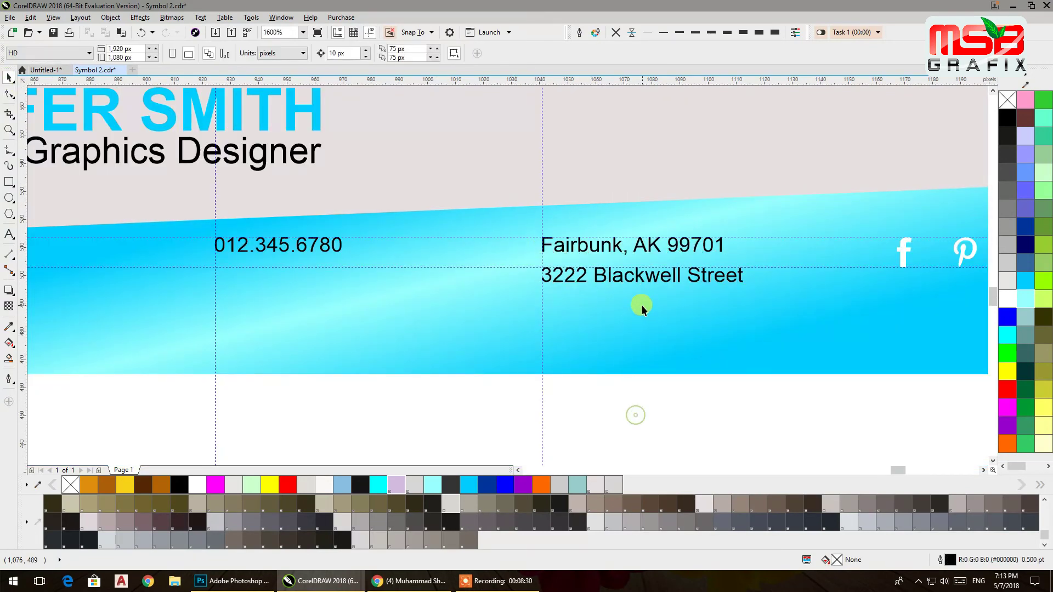
Step: Move the phone number to the right of its vertical guideline and down, midway between the two contact text rows
scroll(641, 305, down, 1)
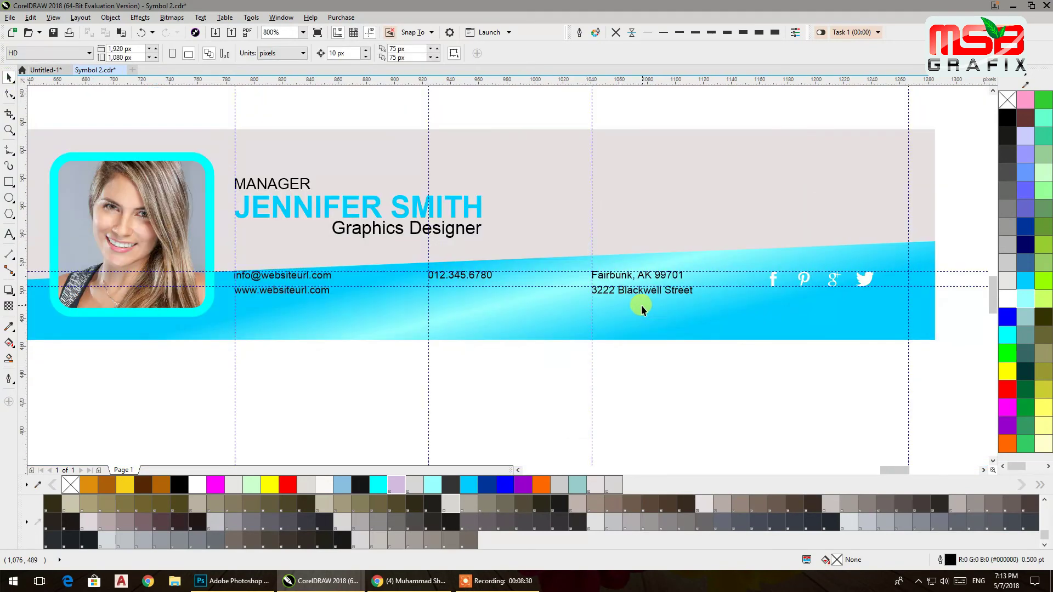
click(475, 361)
drag(471, 275, 493, 286)
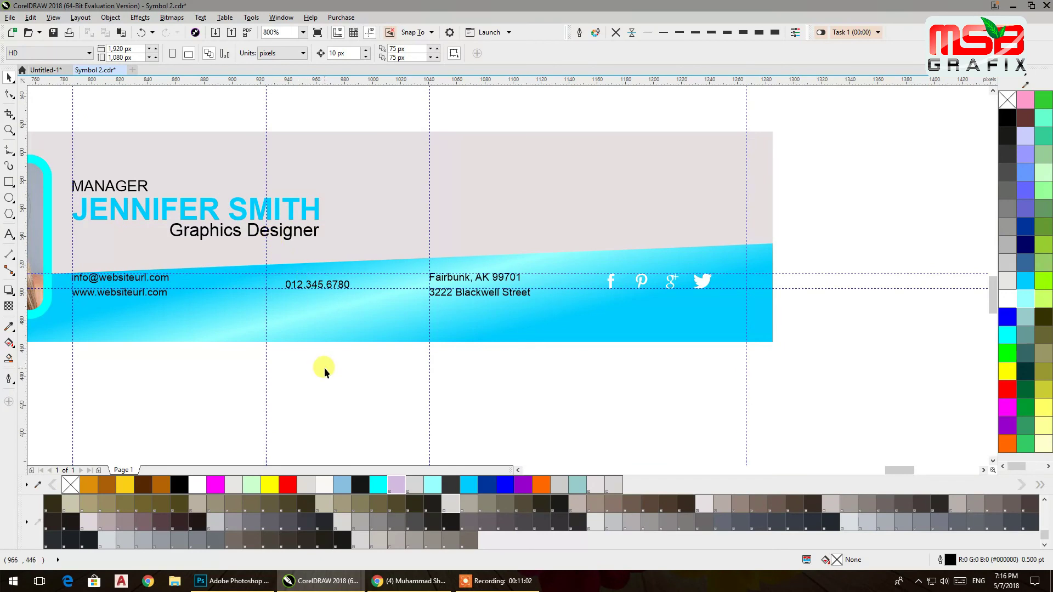
Step: Delete all horizontal and vertical guidelines from the document and close the guideline settings
drag(321, 369, 493, 376)
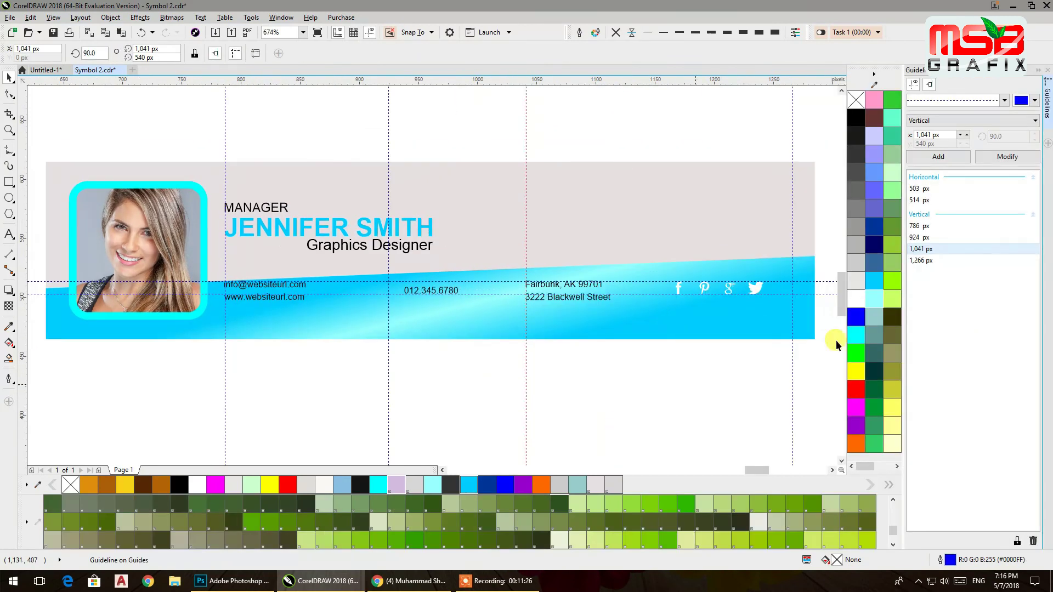
shift+click(953, 189)
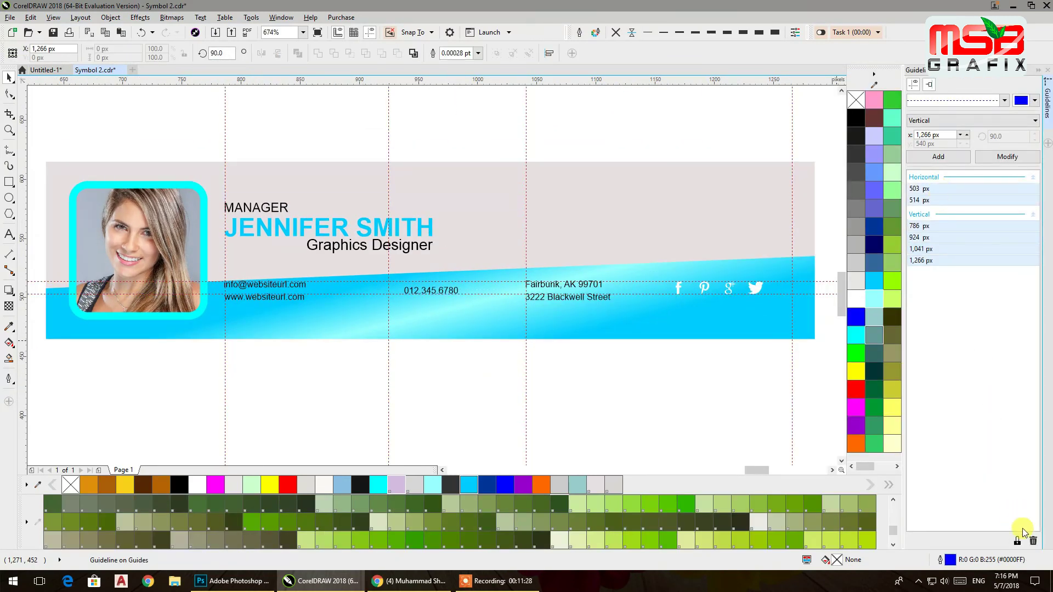
click(1034, 541)
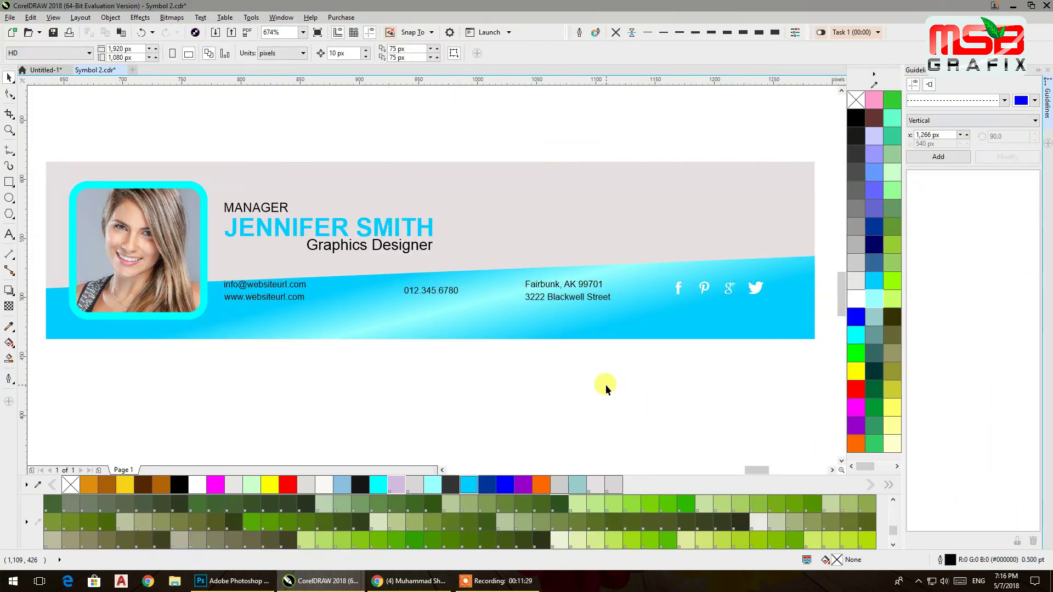
click(1048, 70)
Step: Save the finished banner document
scroll(590, 216, down, 1)
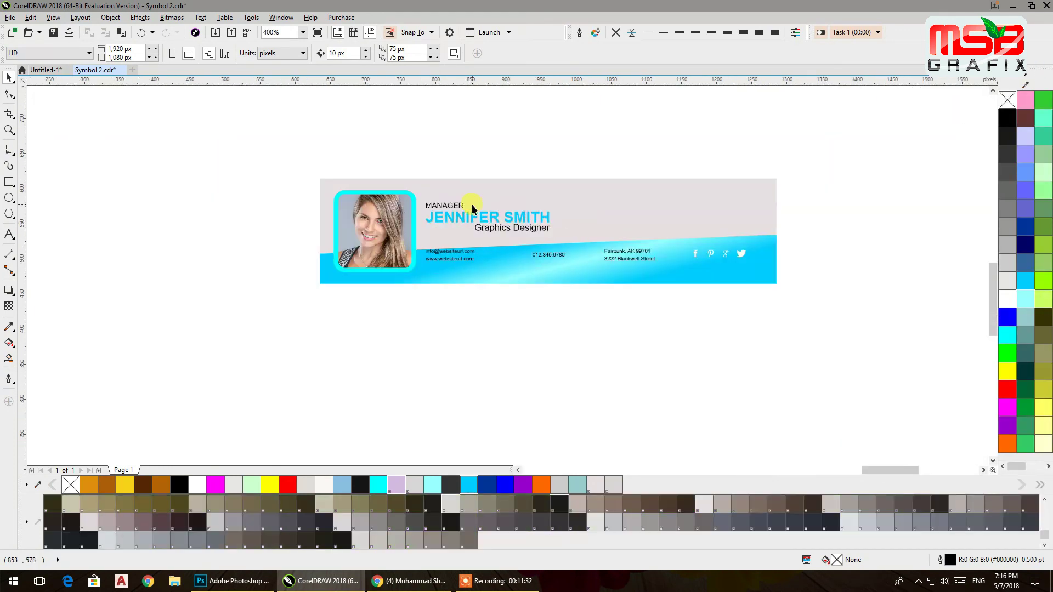
drag(473, 206, 484, 223)
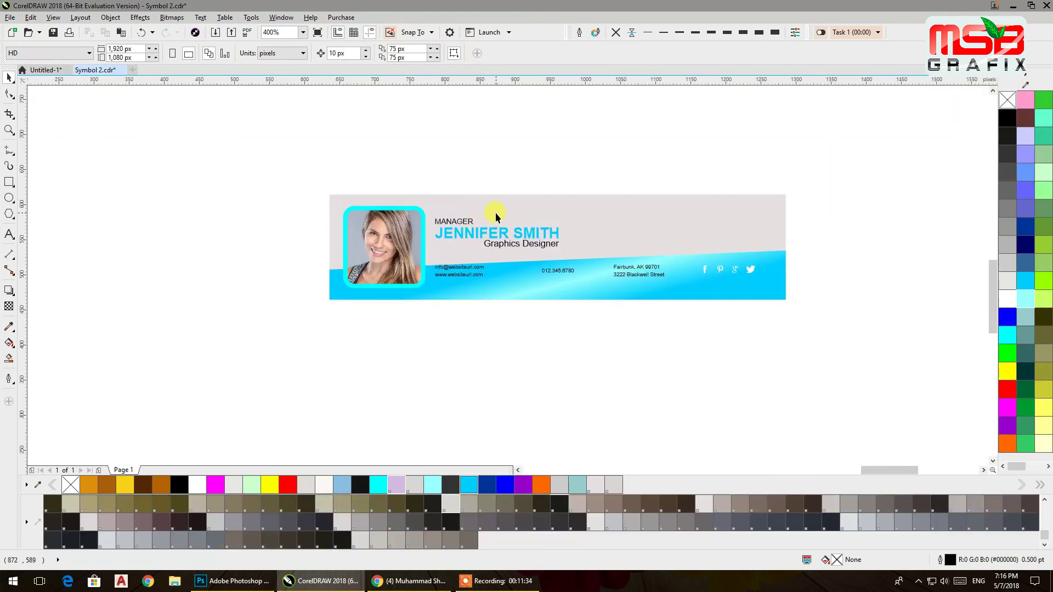
key(ctrl+s)
click(628, 324)
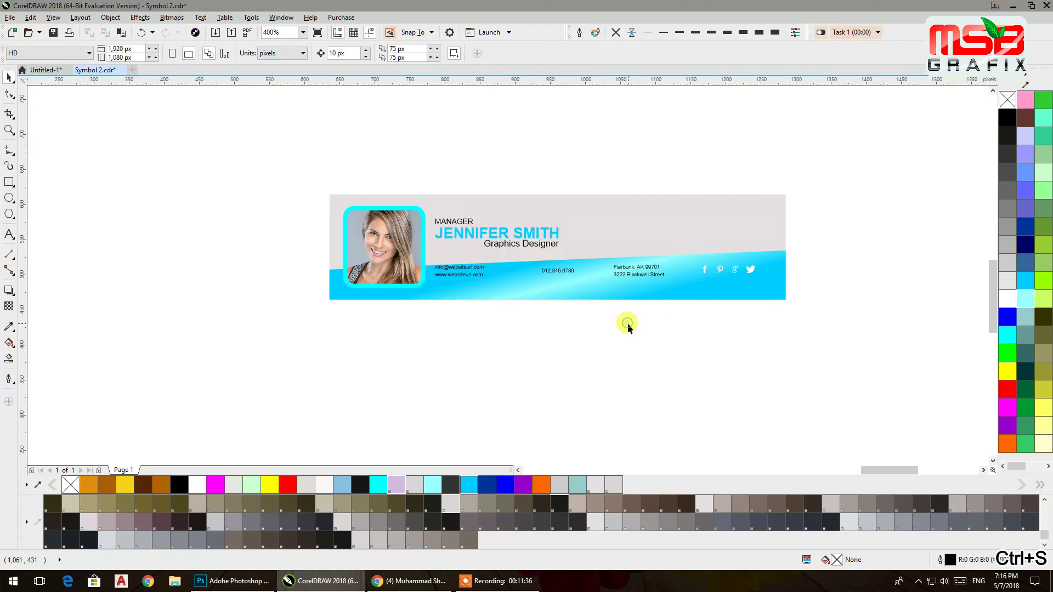